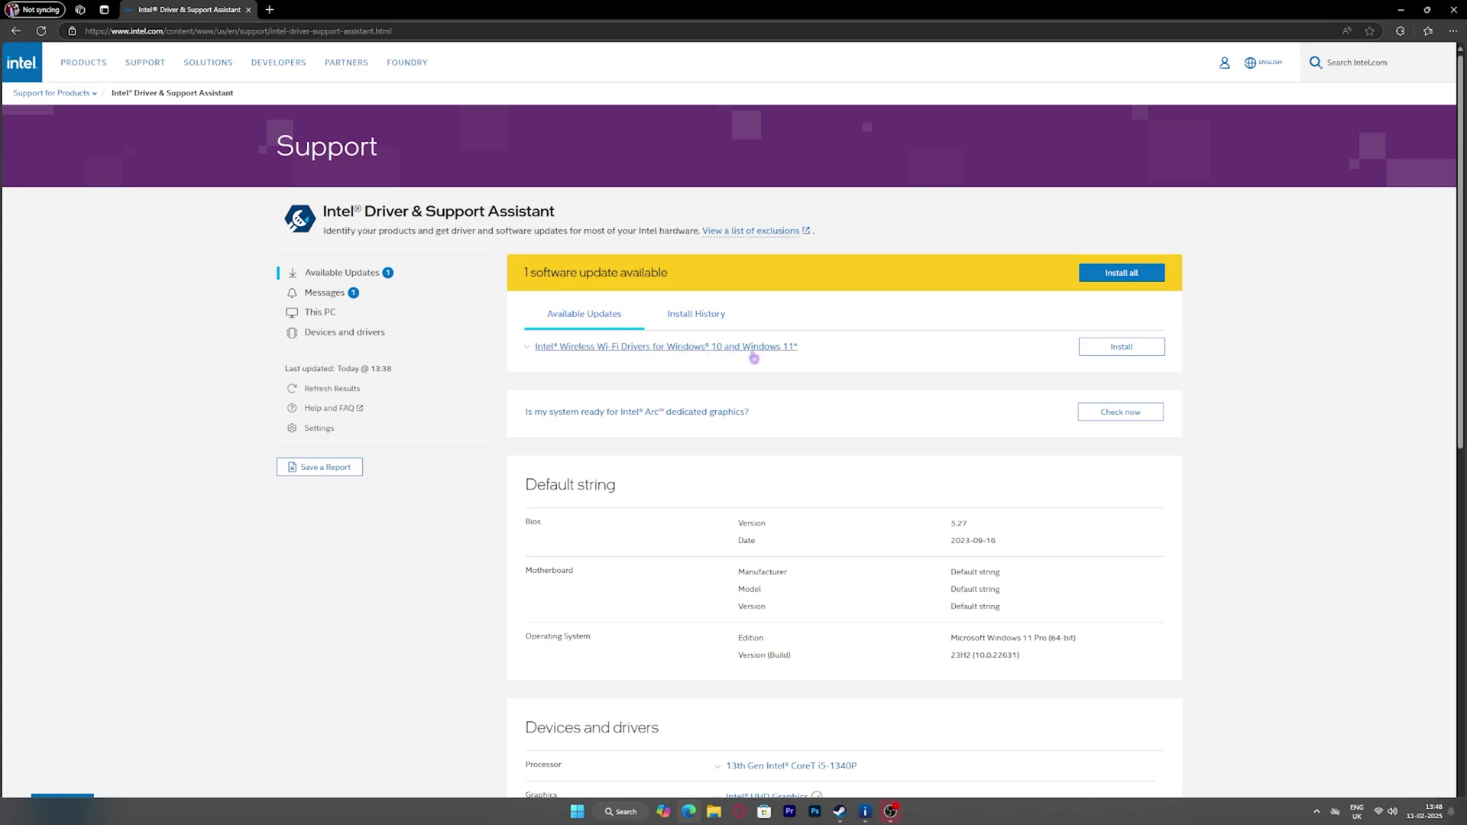
- Run the Intel Arc dedicated graphics readiness check in Intel Driver & Support Assistant
left_click(1117, 412)
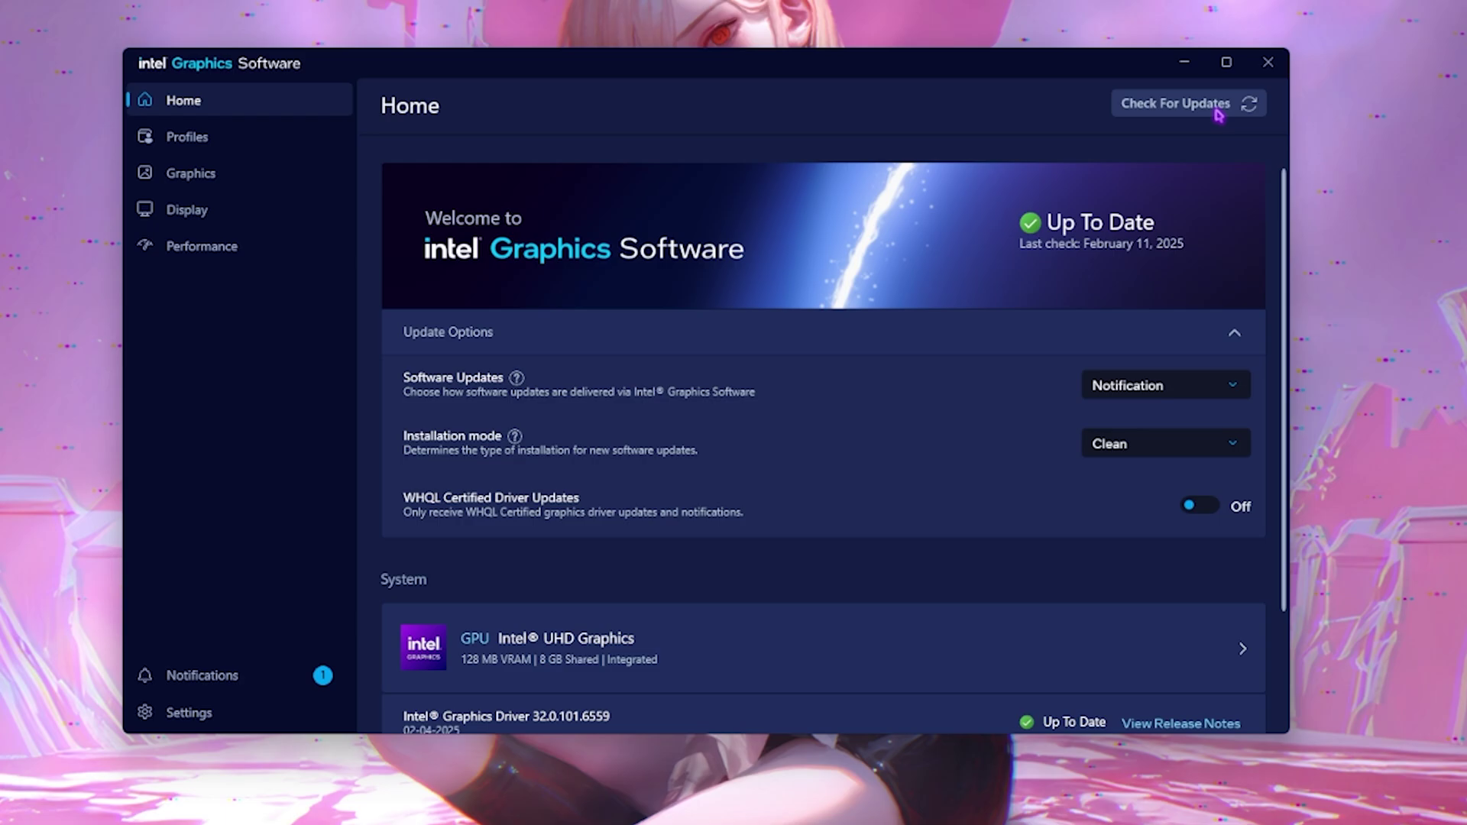
- Set Installation mode to Clean and Software Updates to Notification, leaving WHQL-only updates off
scroll(908, 331, "down", 2)
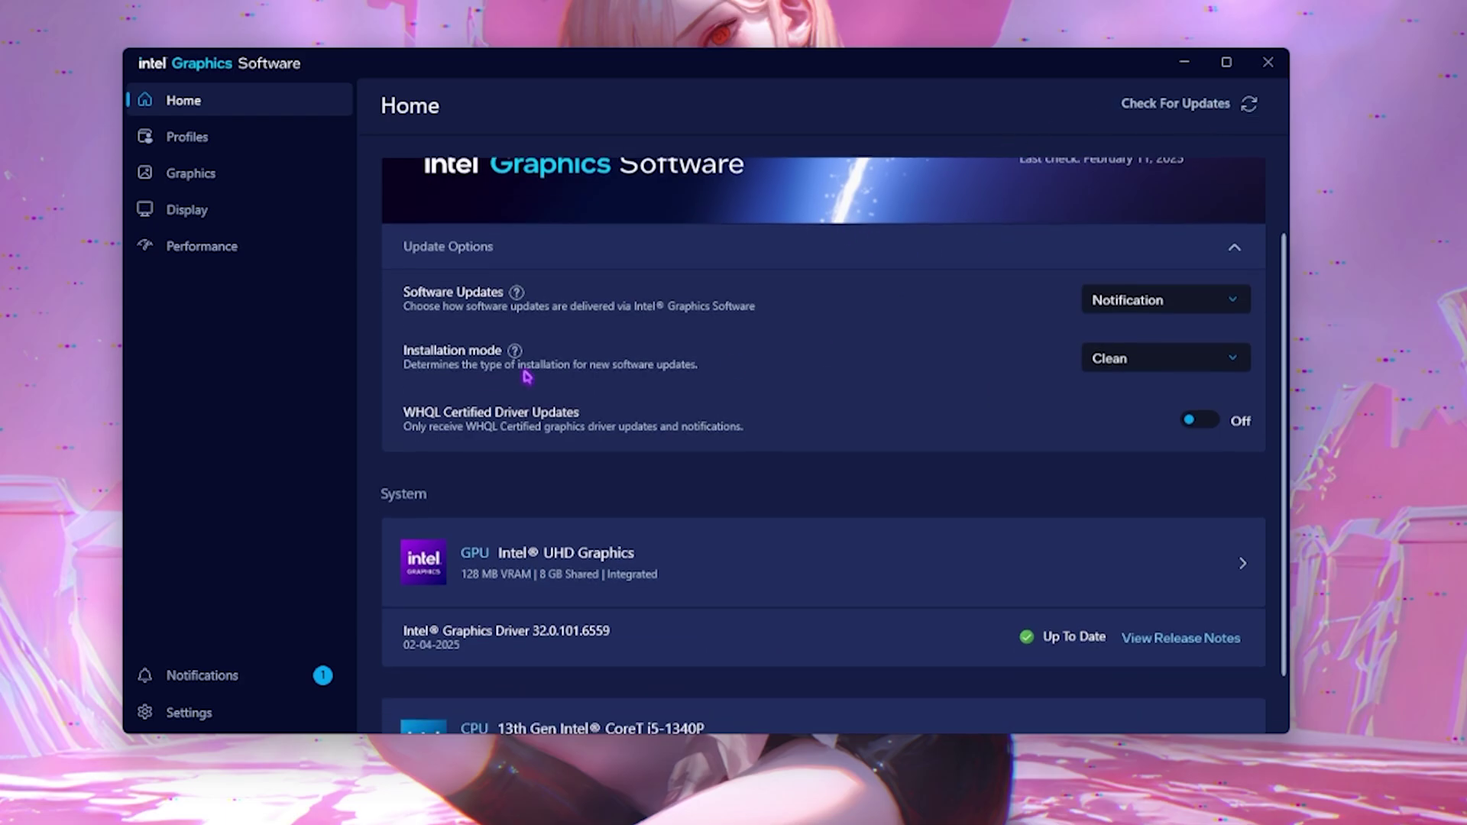
scroll(726, 330, "up", 2)
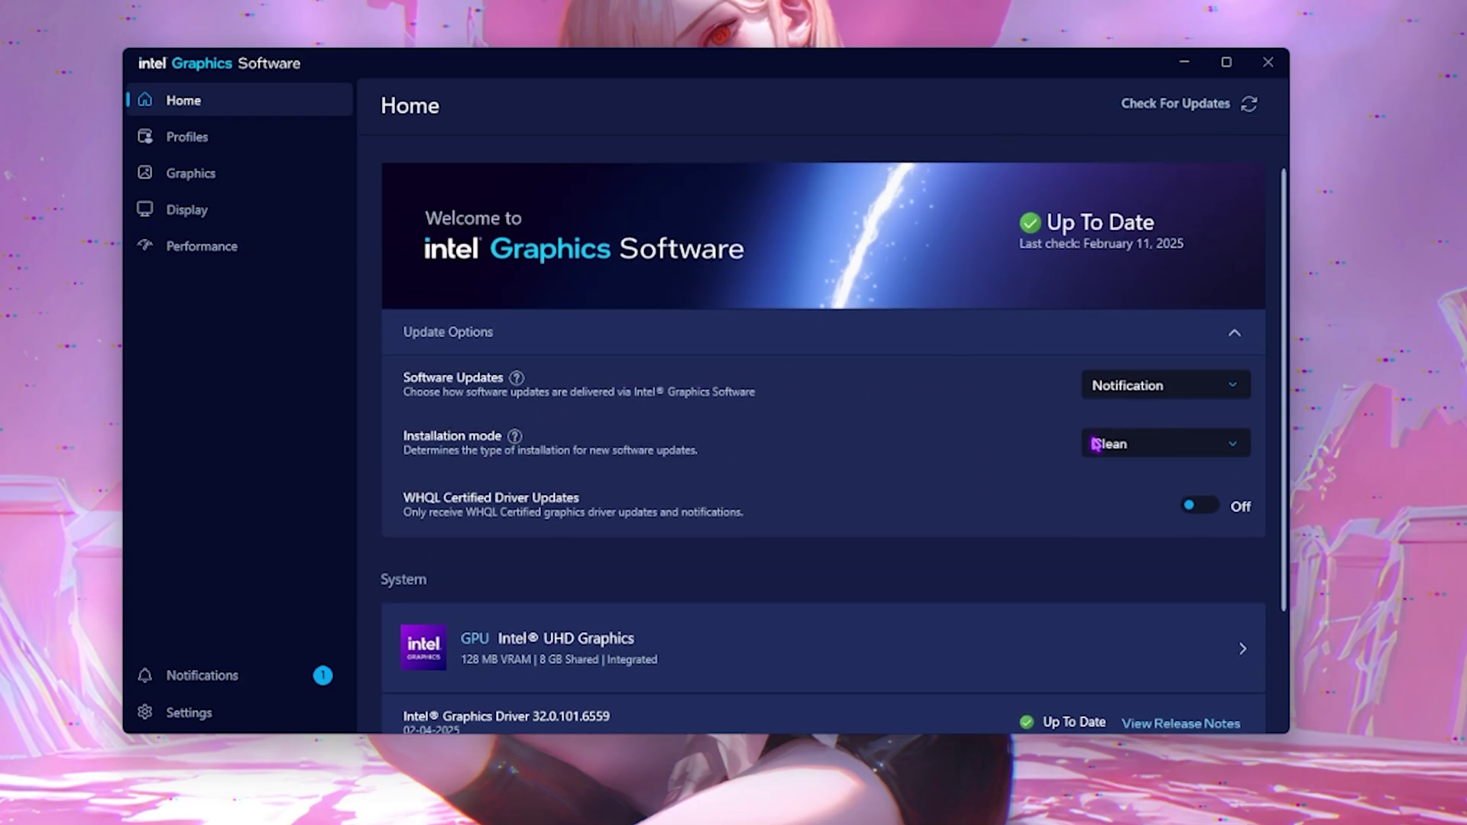
left_click(1096, 443)
left_click(1145, 450)
left_click(1137, 389)
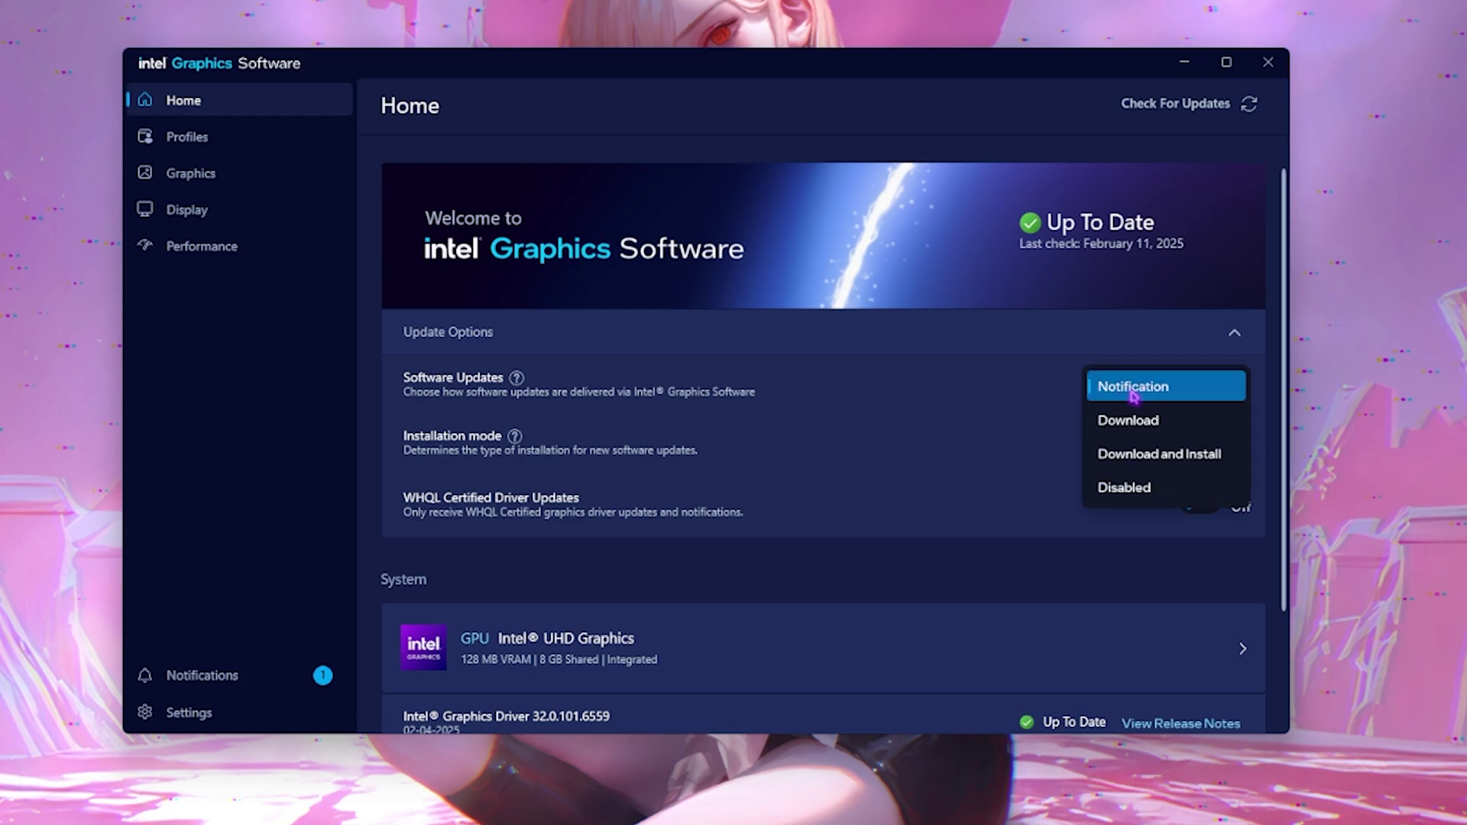
left_click(1154, 398)
scroll(910, 397, "down", 3)
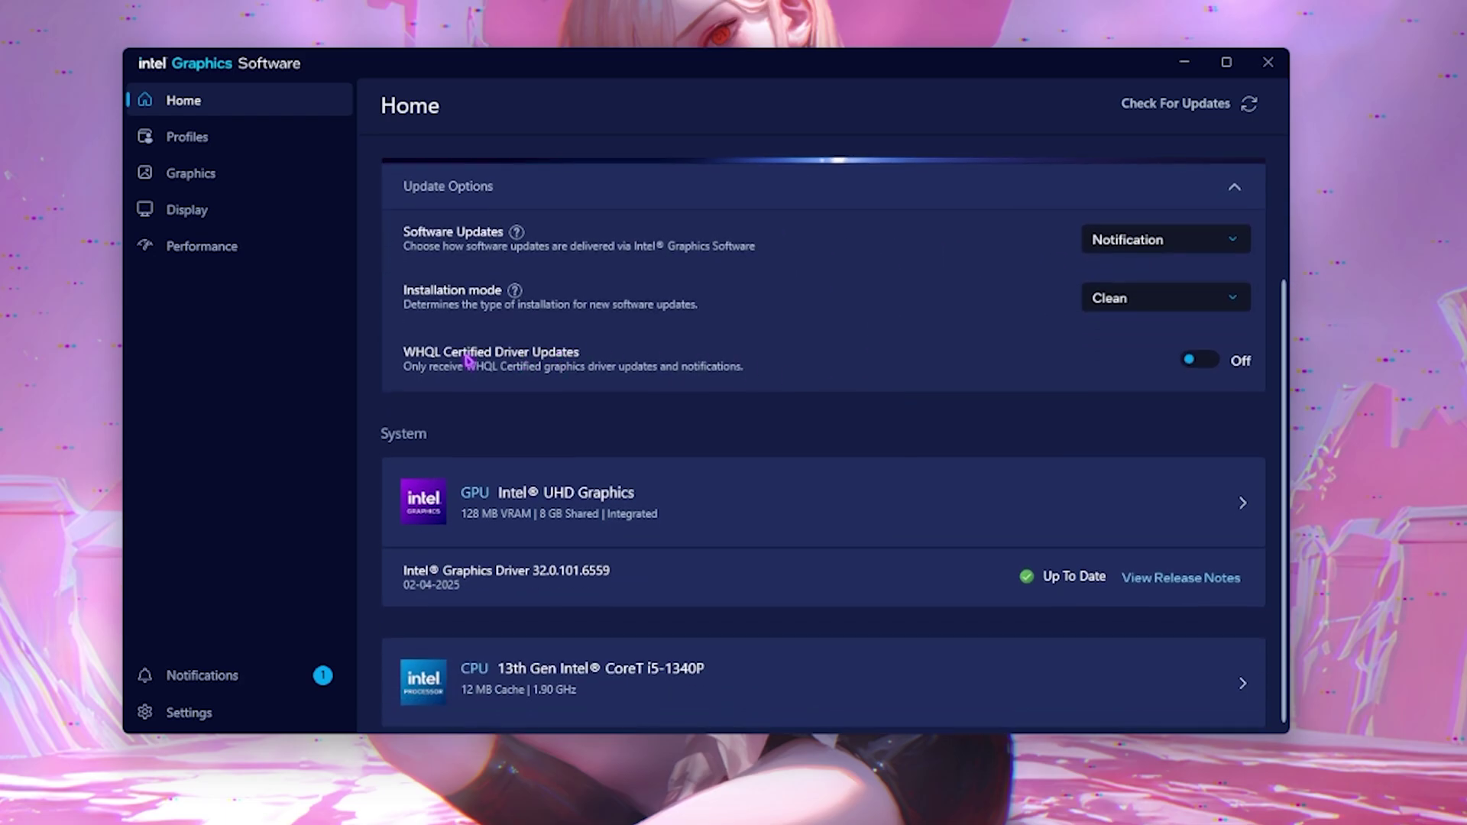
- On the Graphics page, keep Frame Synchronization at Application Choice and leave Image Sharpening off
left_click(280, 182)
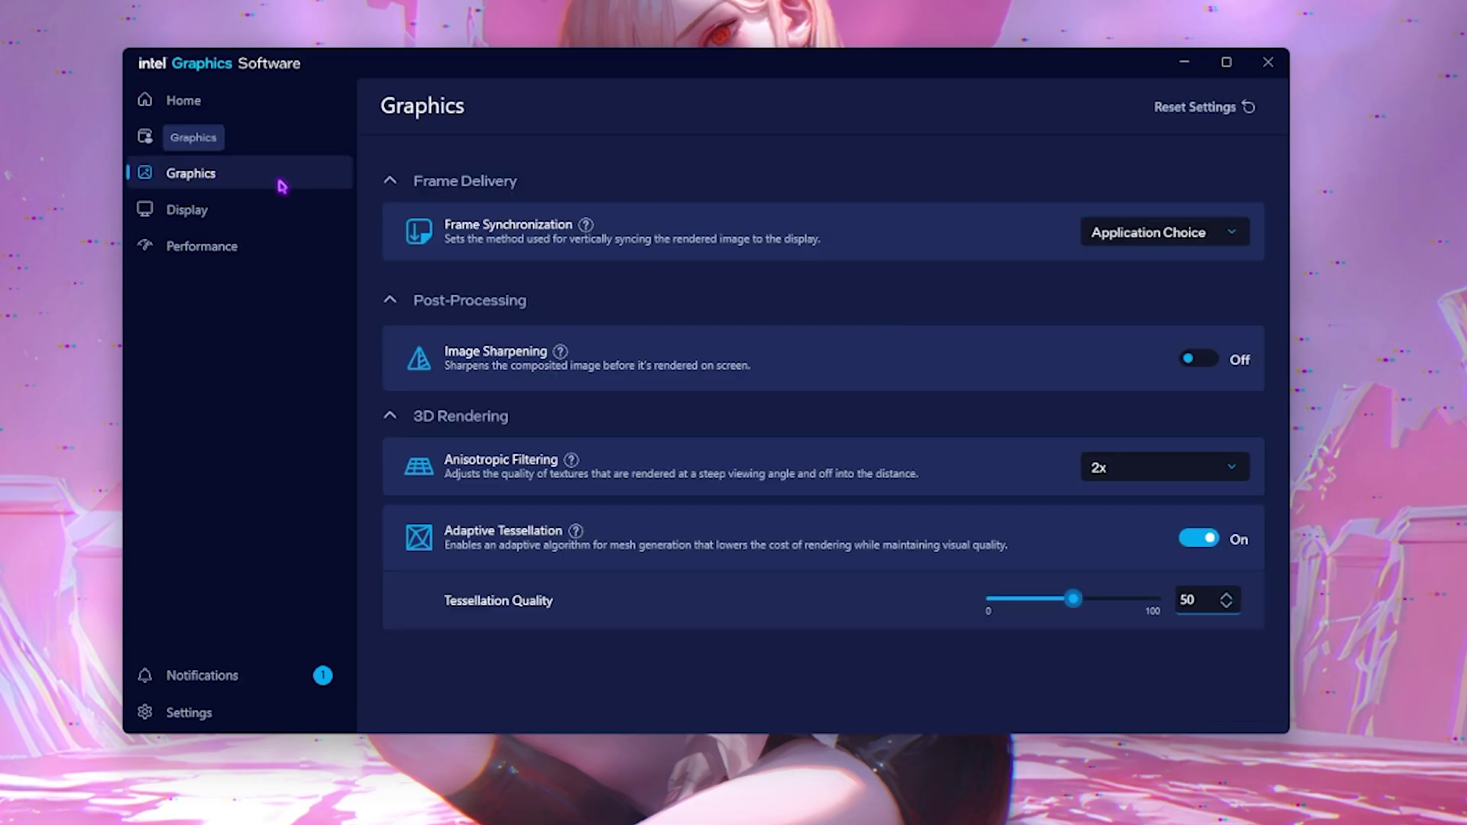
left_click(1090, 240)
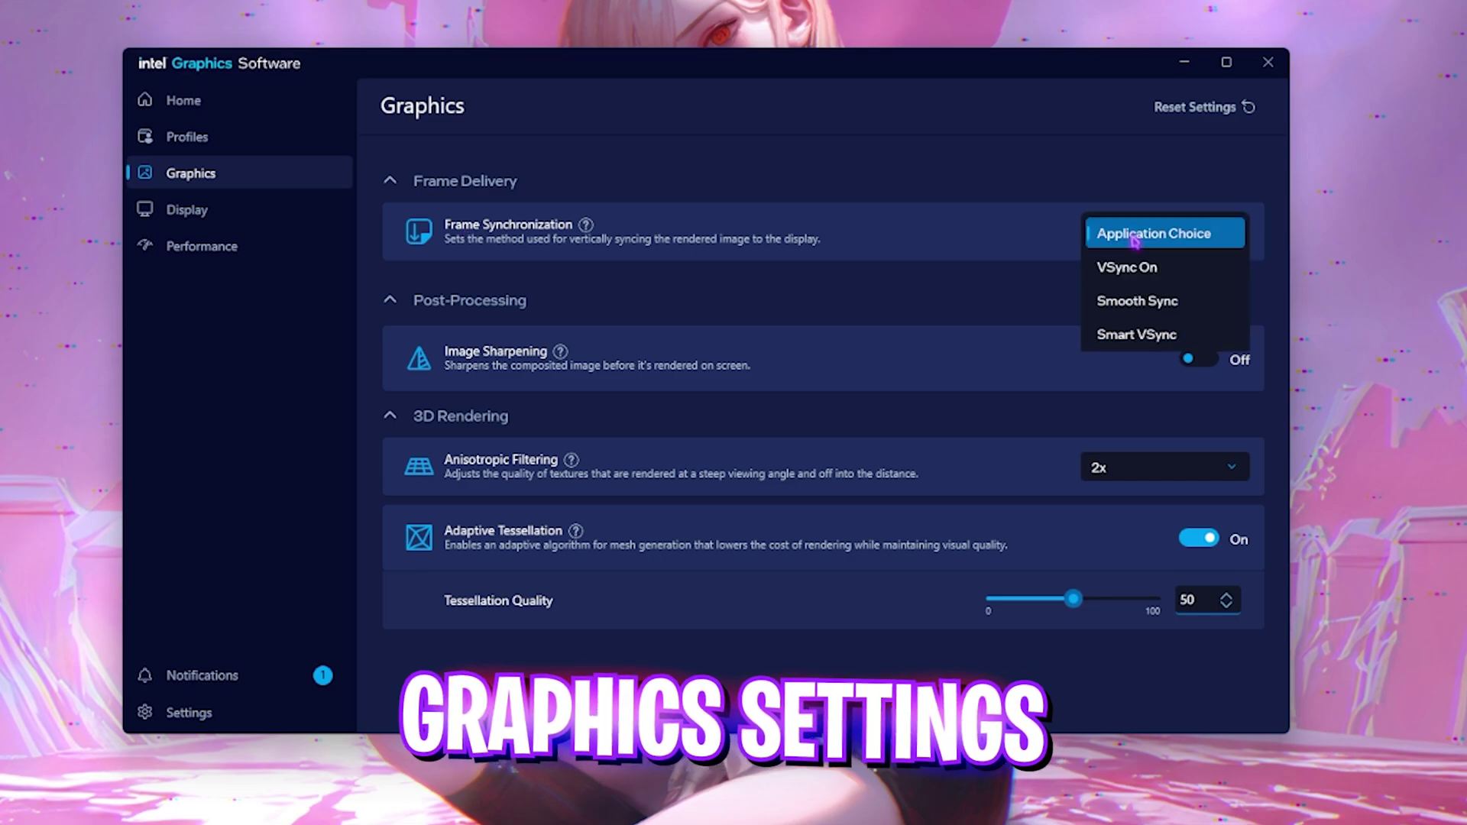
left_click(1132, 236)
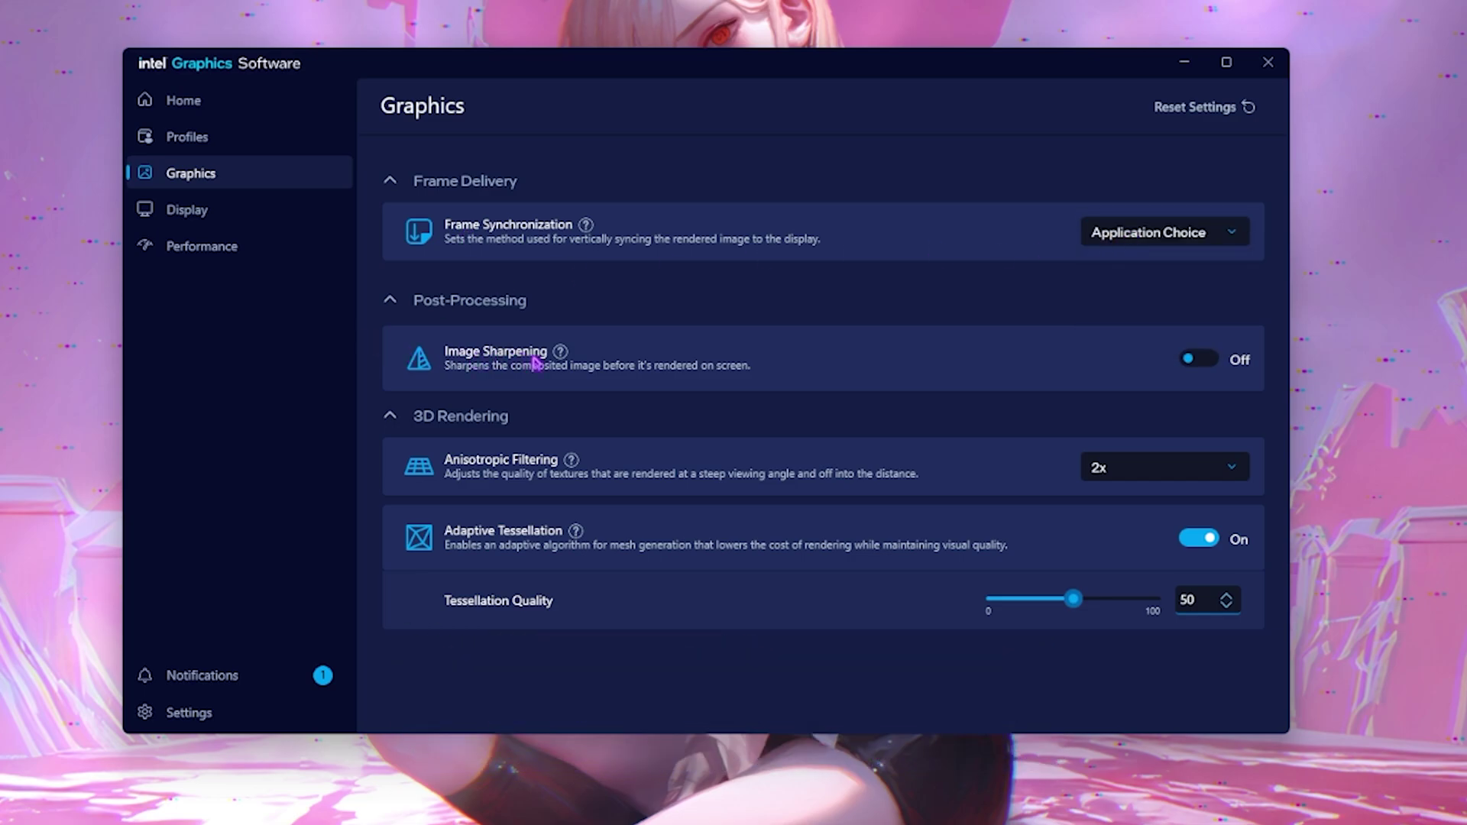
left_click(1196, 359)
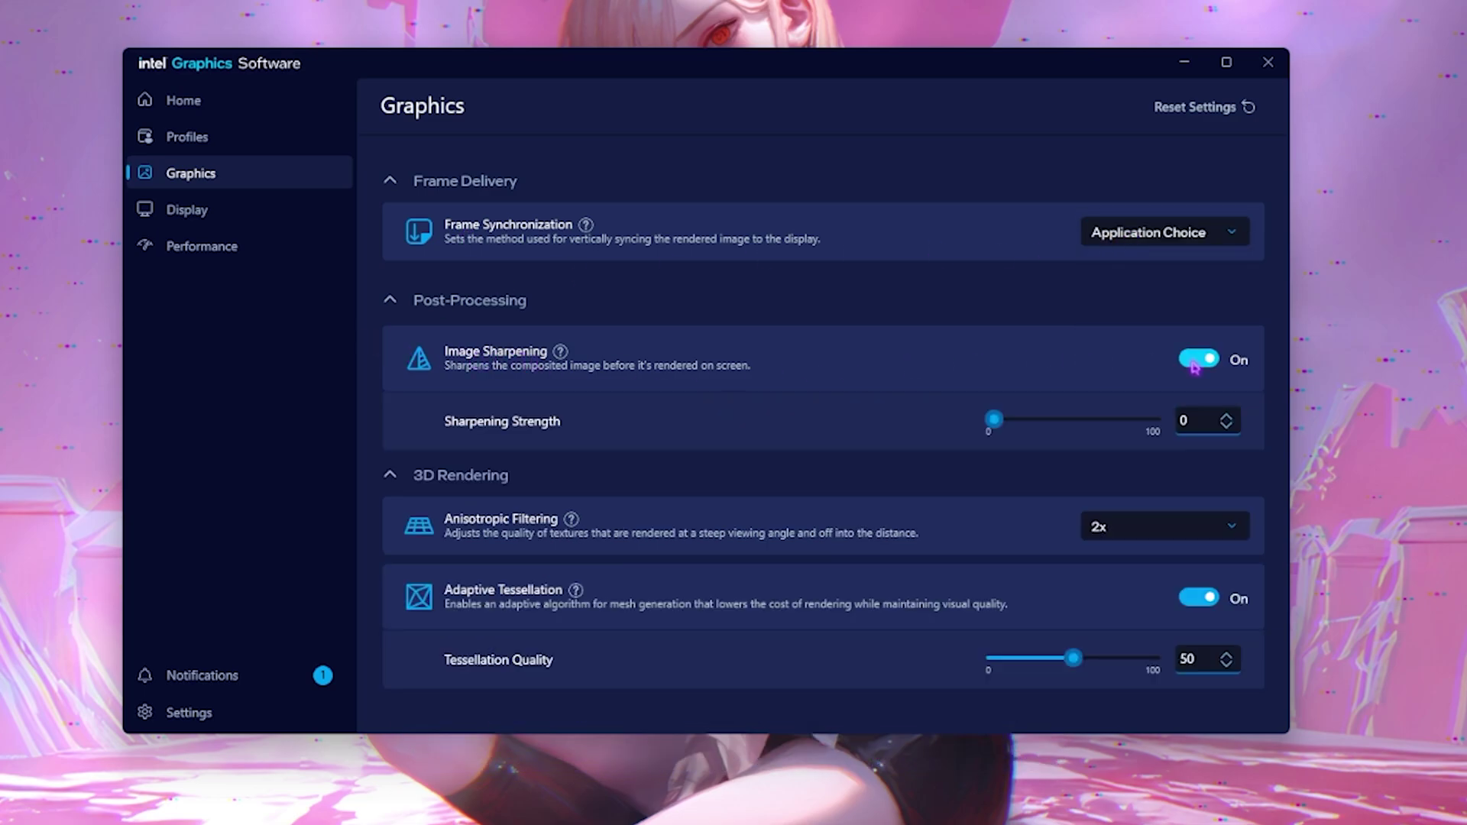
left_click(1195, 362)
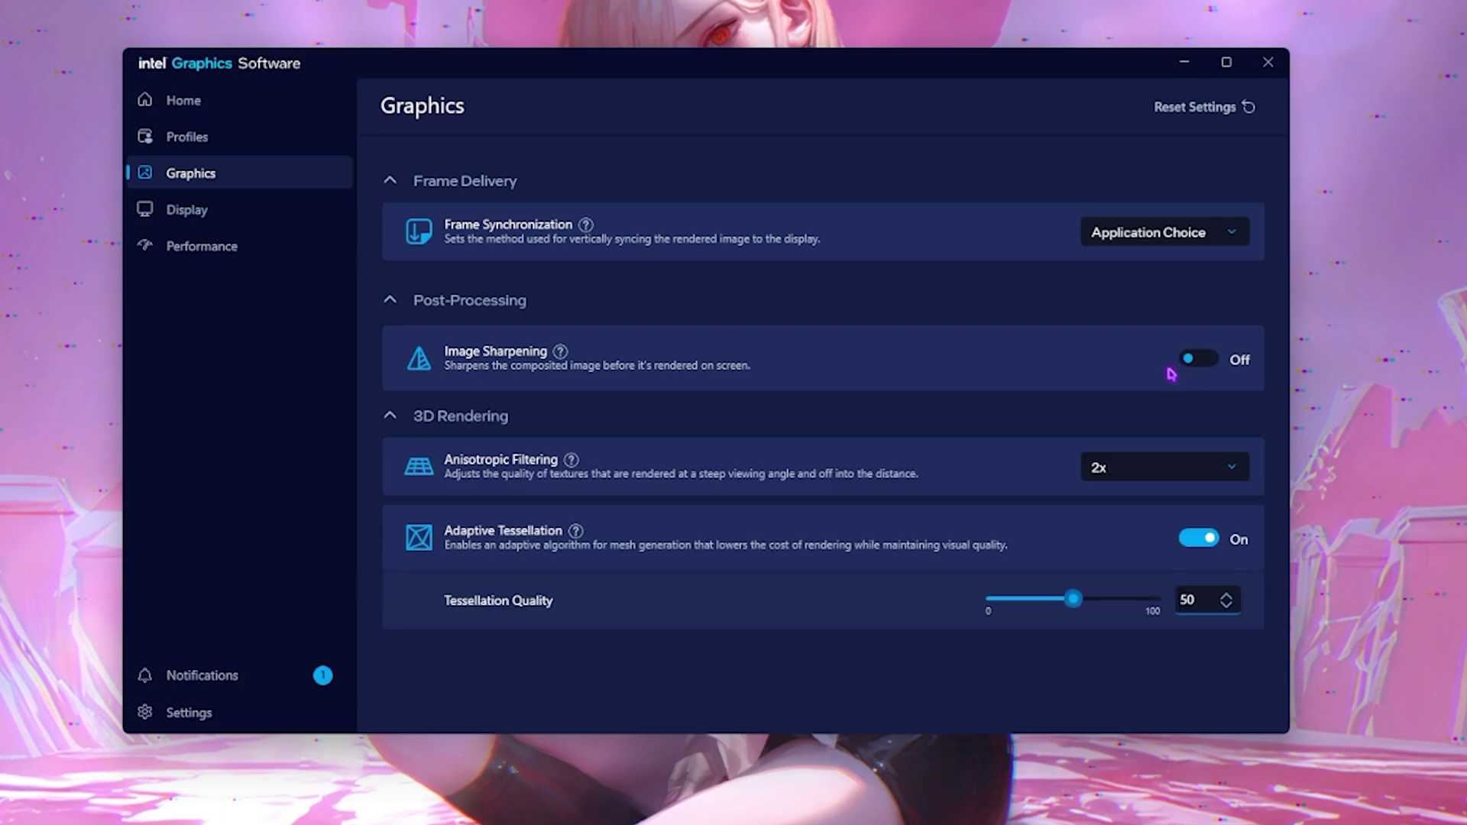
- Set Anisotropic Filtering to 2x and select the tessellation quality value of 50
left_click(1181, 469)
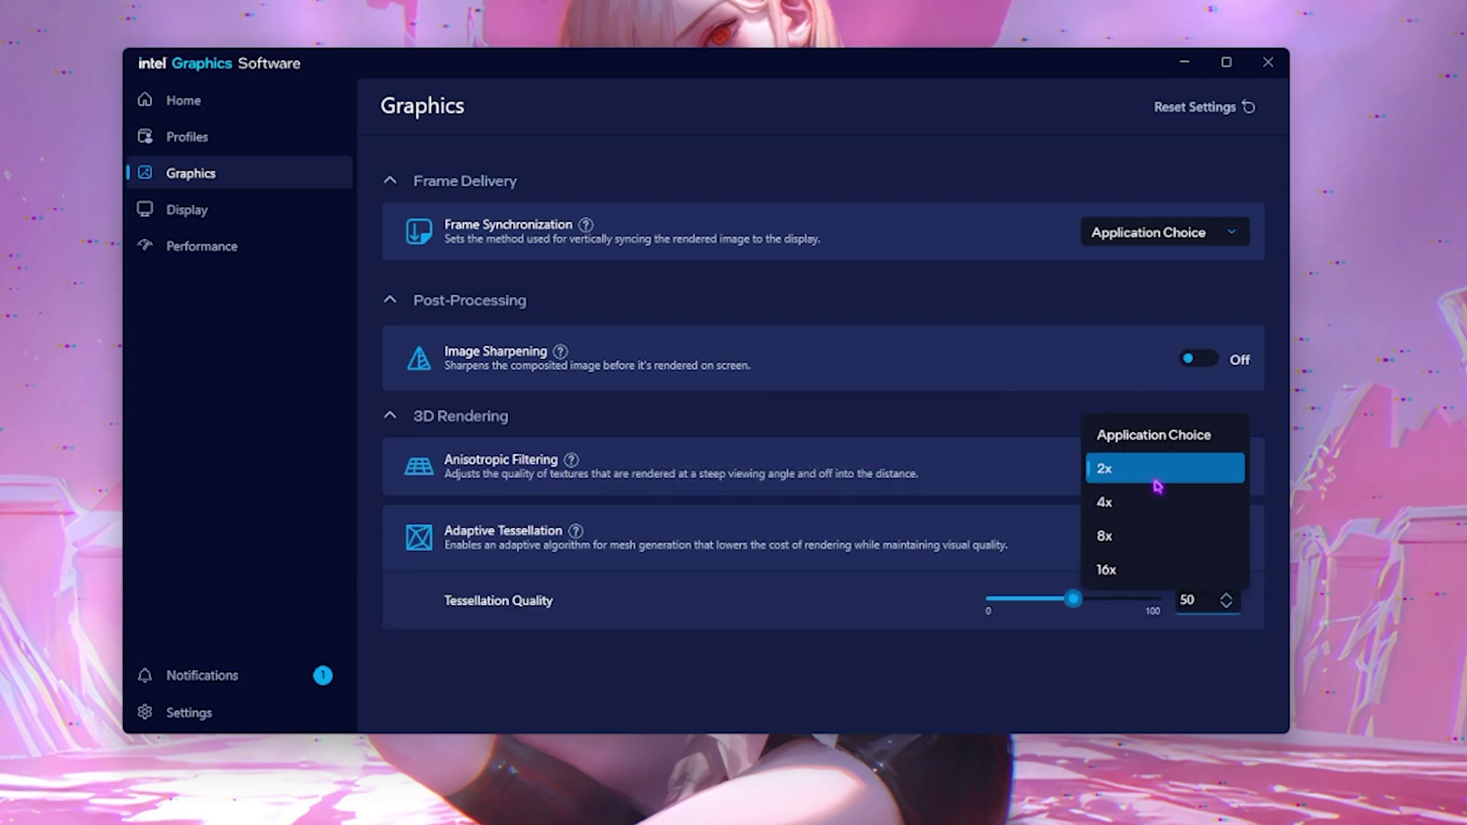
left_click(1141, 475)
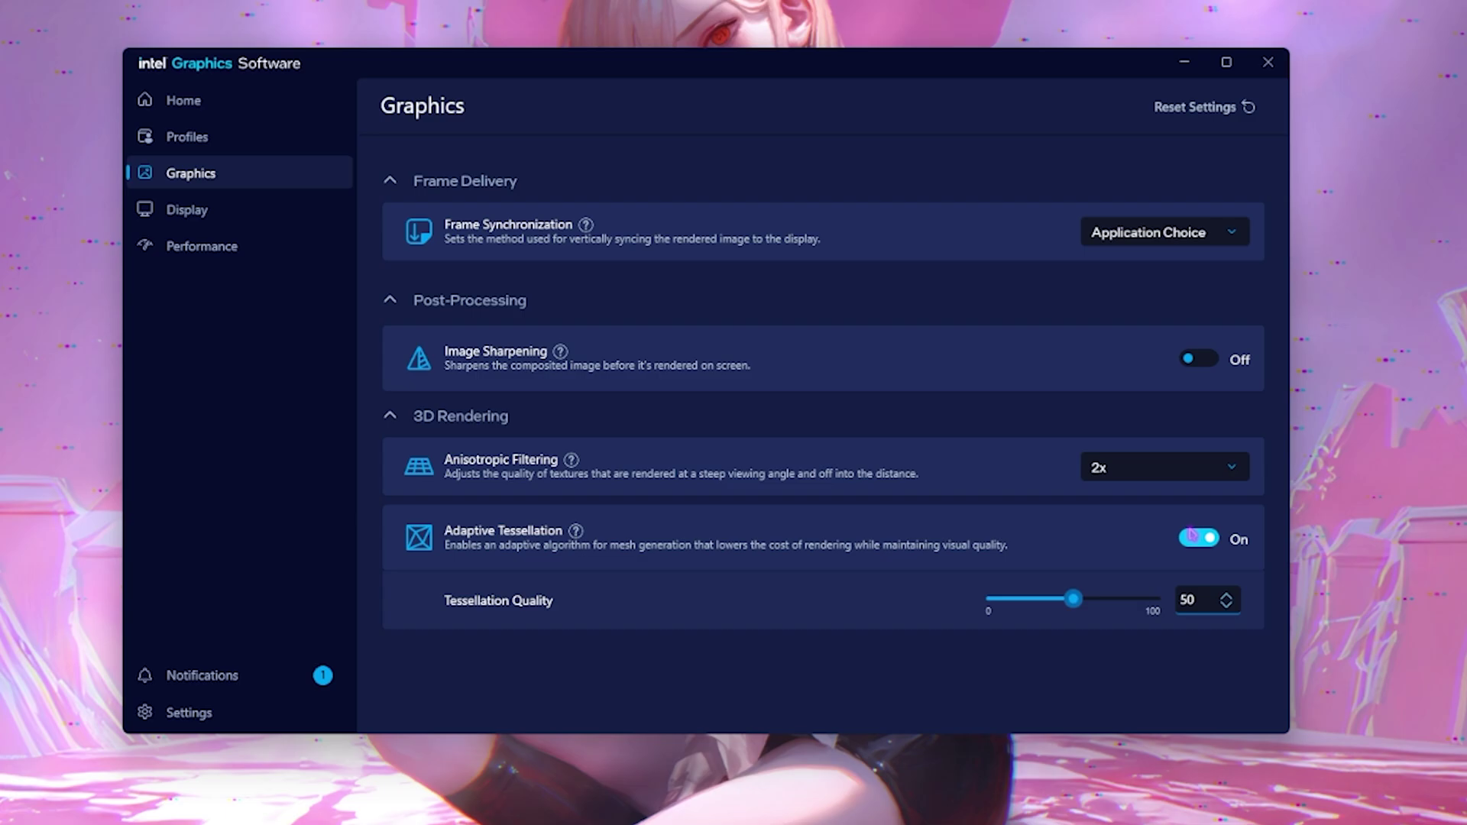
left_click(1199, 601)
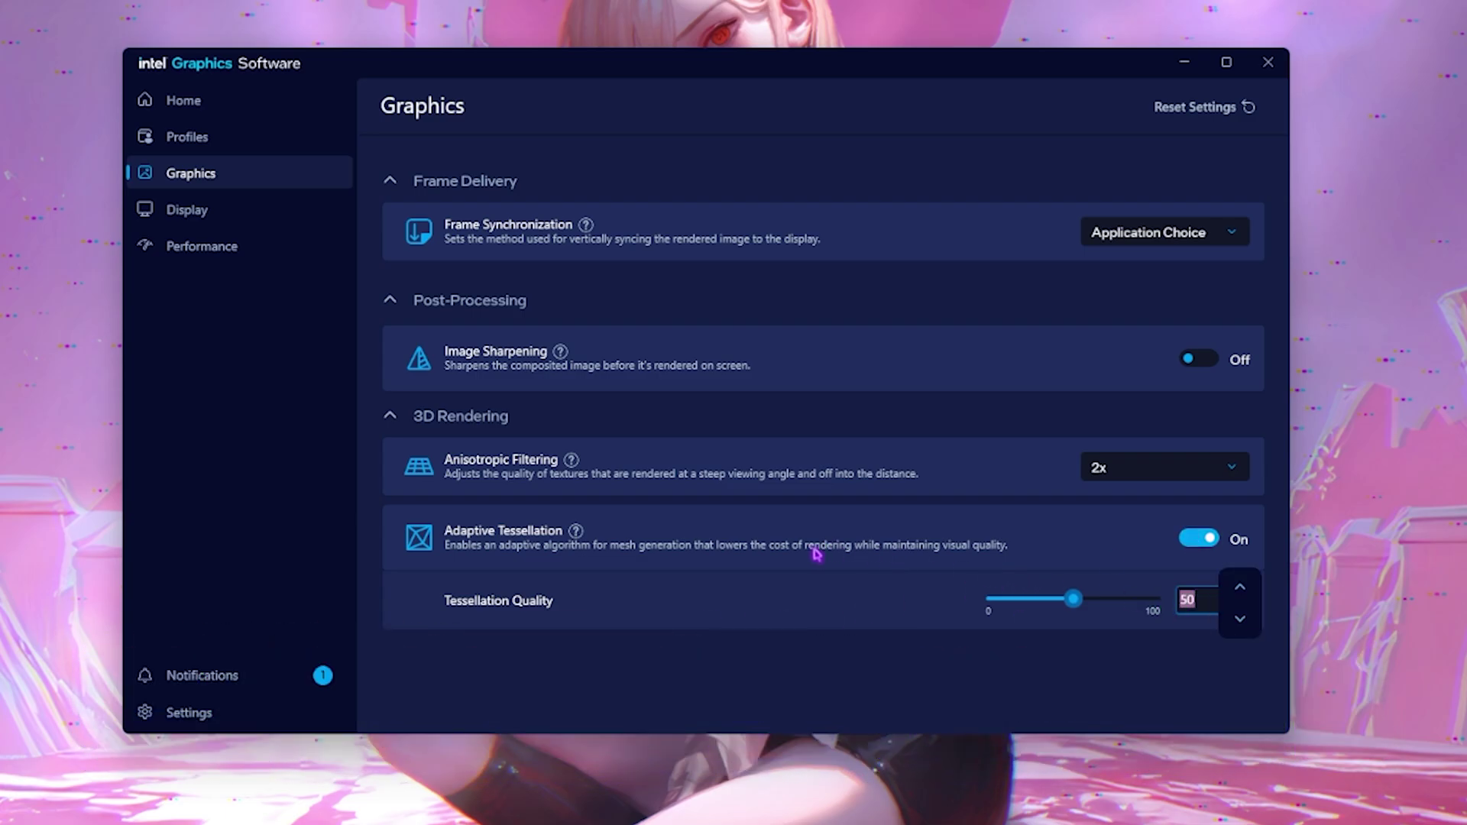
- On the Display page, keep Display Scaling mode with the Maintain Display Scaling method
left_click(235, 218)
left_click(1113, 292)
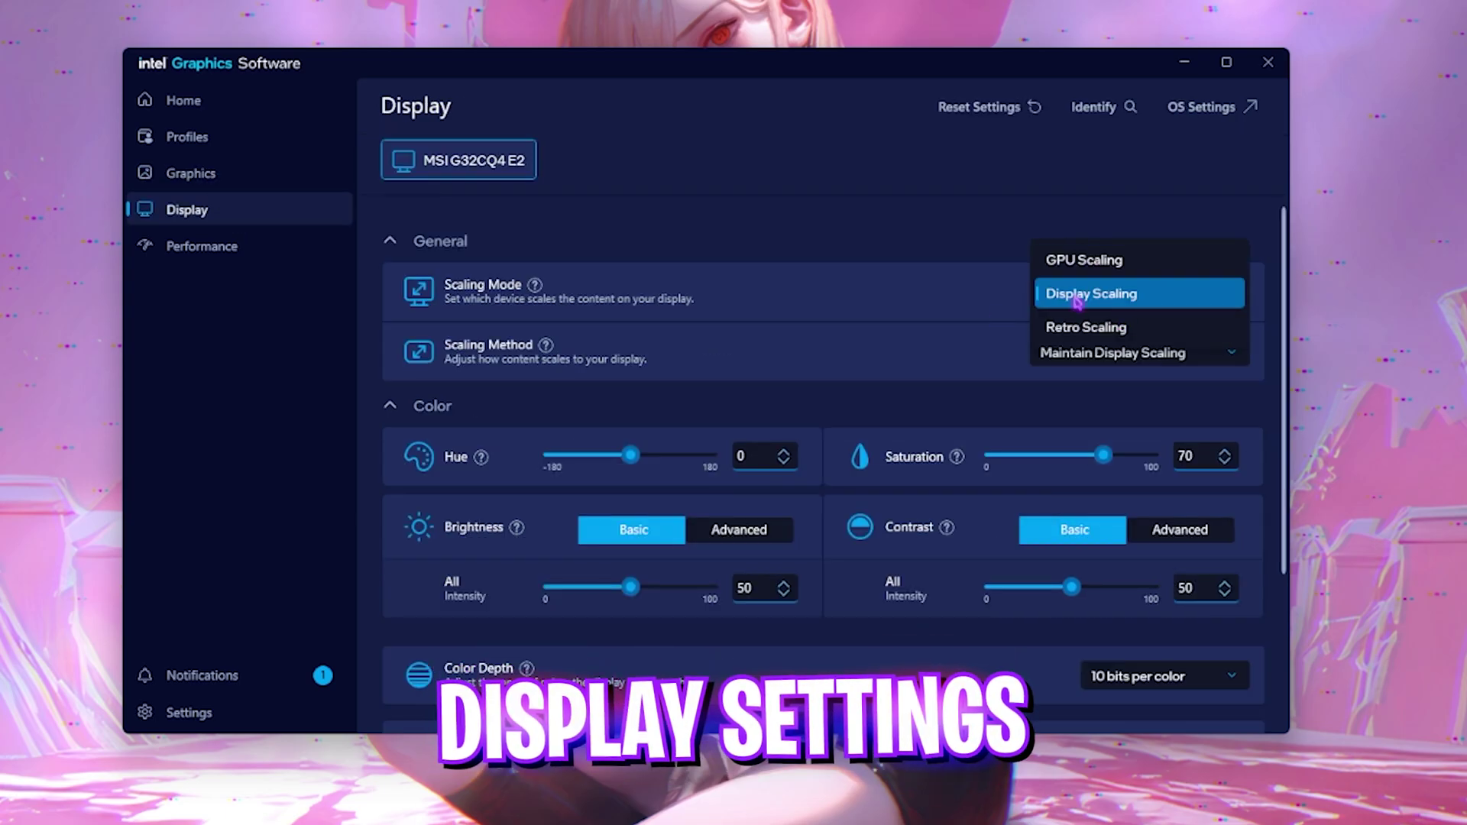
left_click(1122, 291)
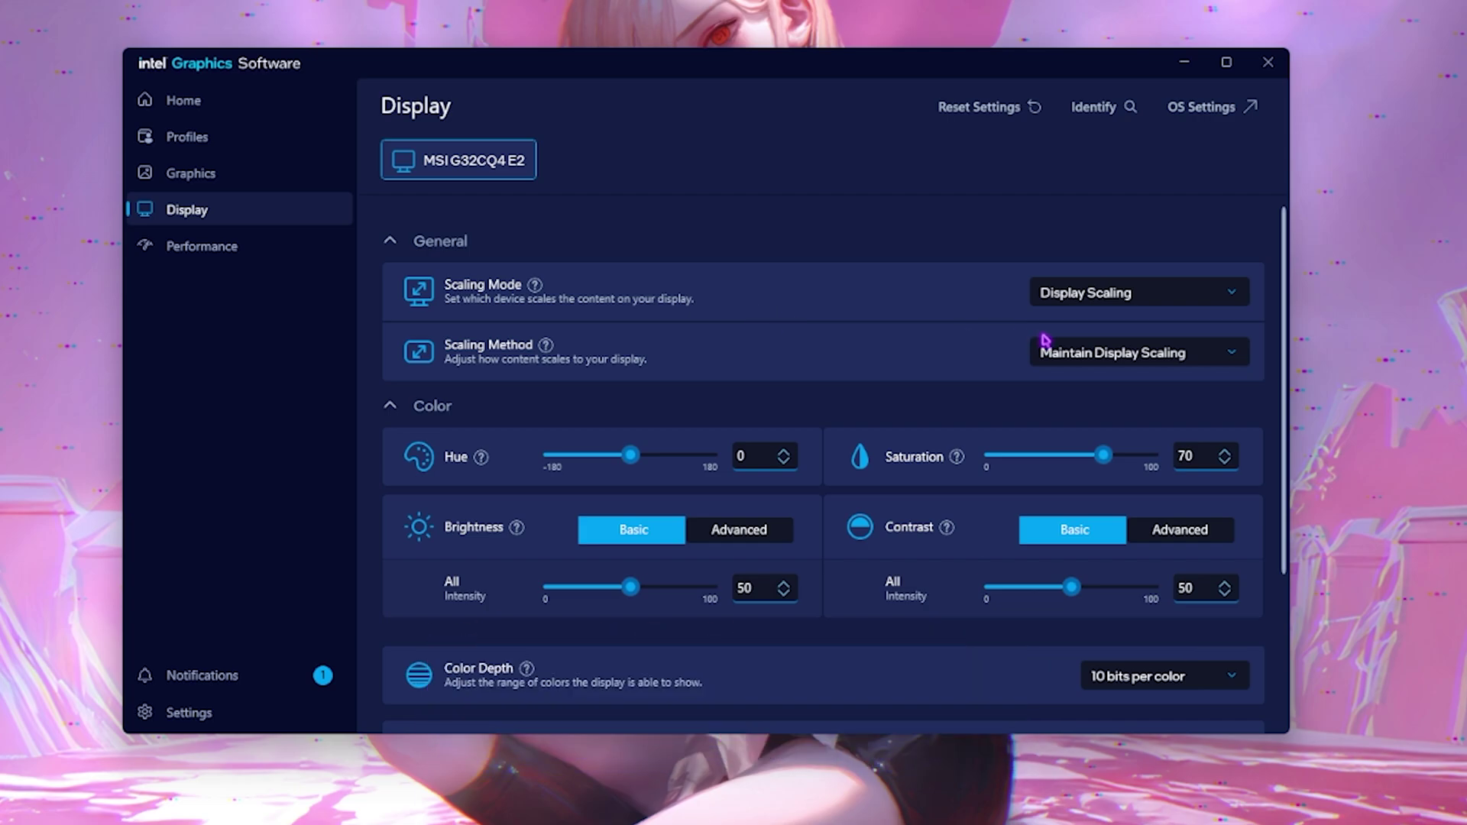
left_click(1066, 351)
left_click(1119, 359)
- Set Saturation to 70 and keep brightness as a single overall intensity
scroll(648, 366, "down", 3)
left_click(1177, 240)
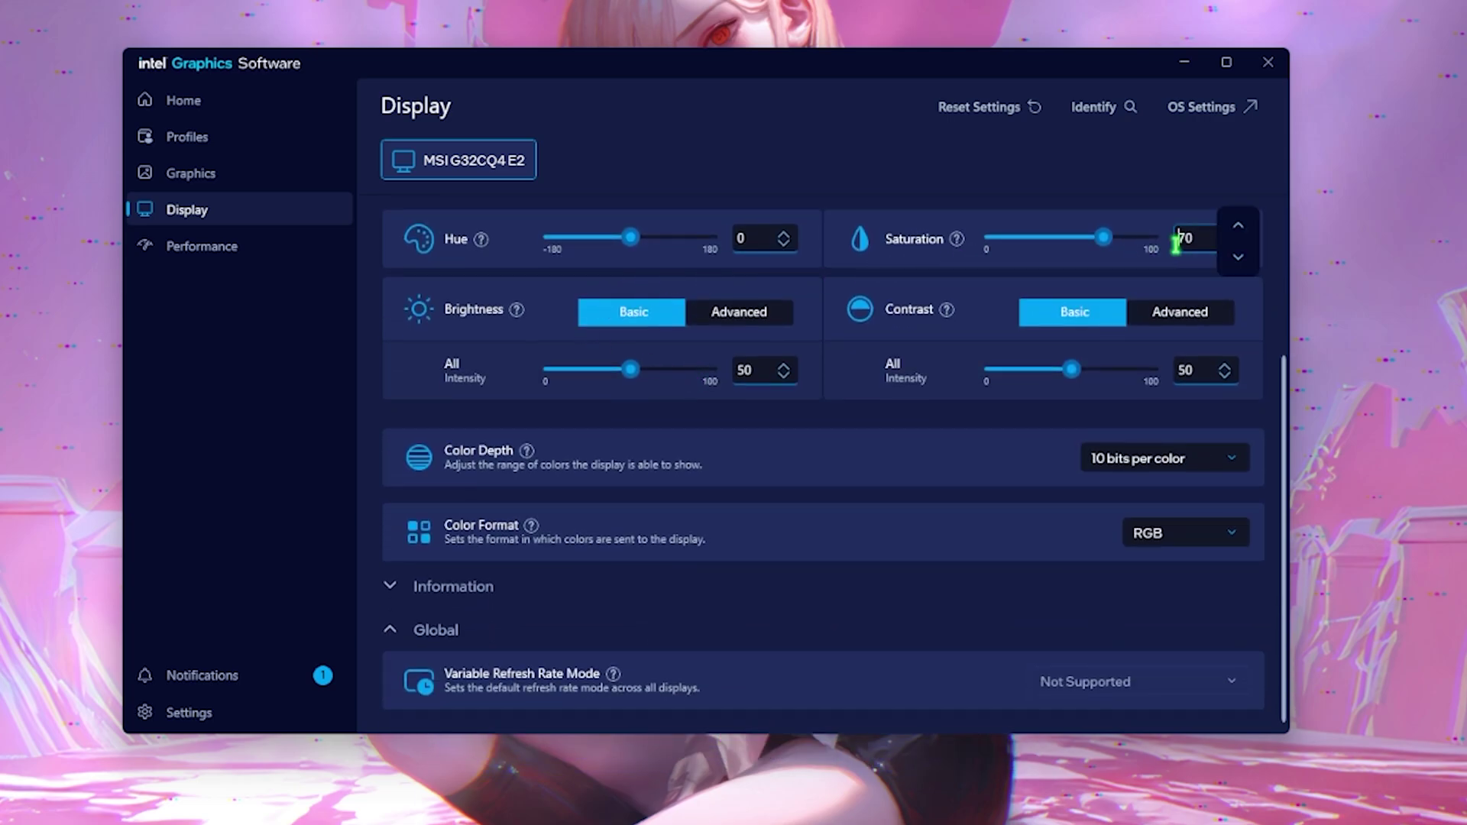
left_click(1004, 249)
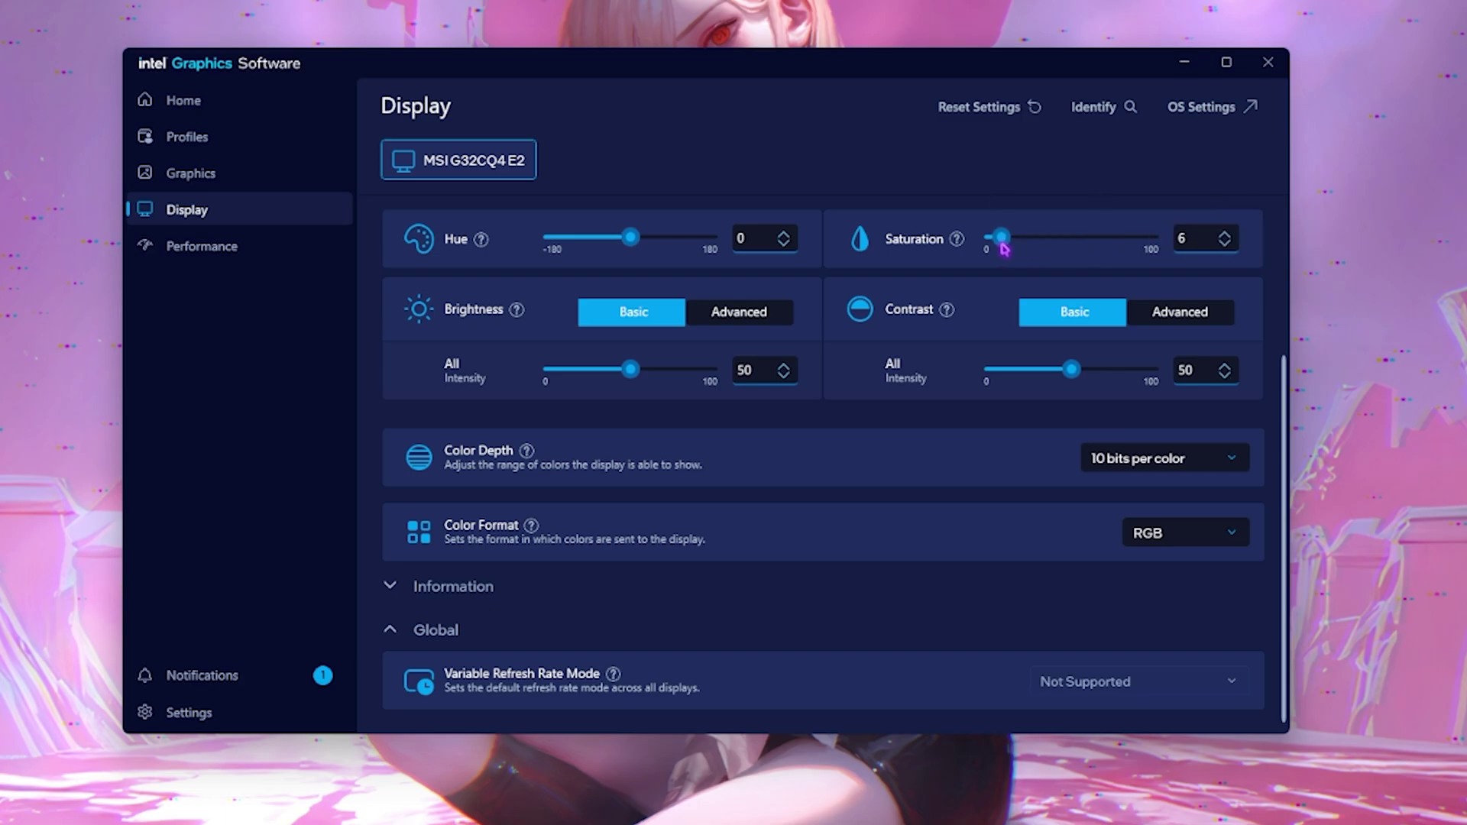
left_click(1175, 239)
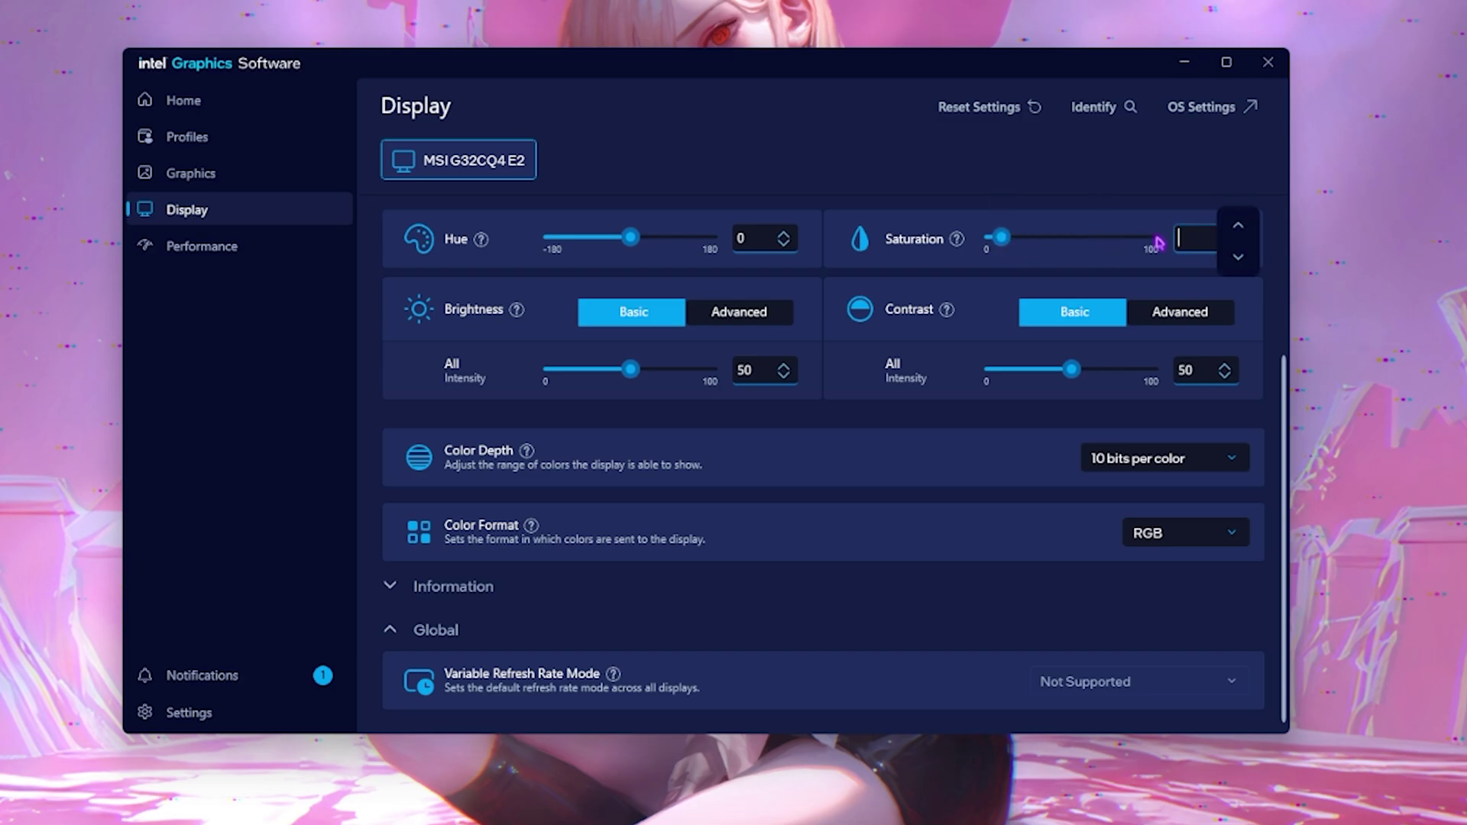
type("70")
key("Return")
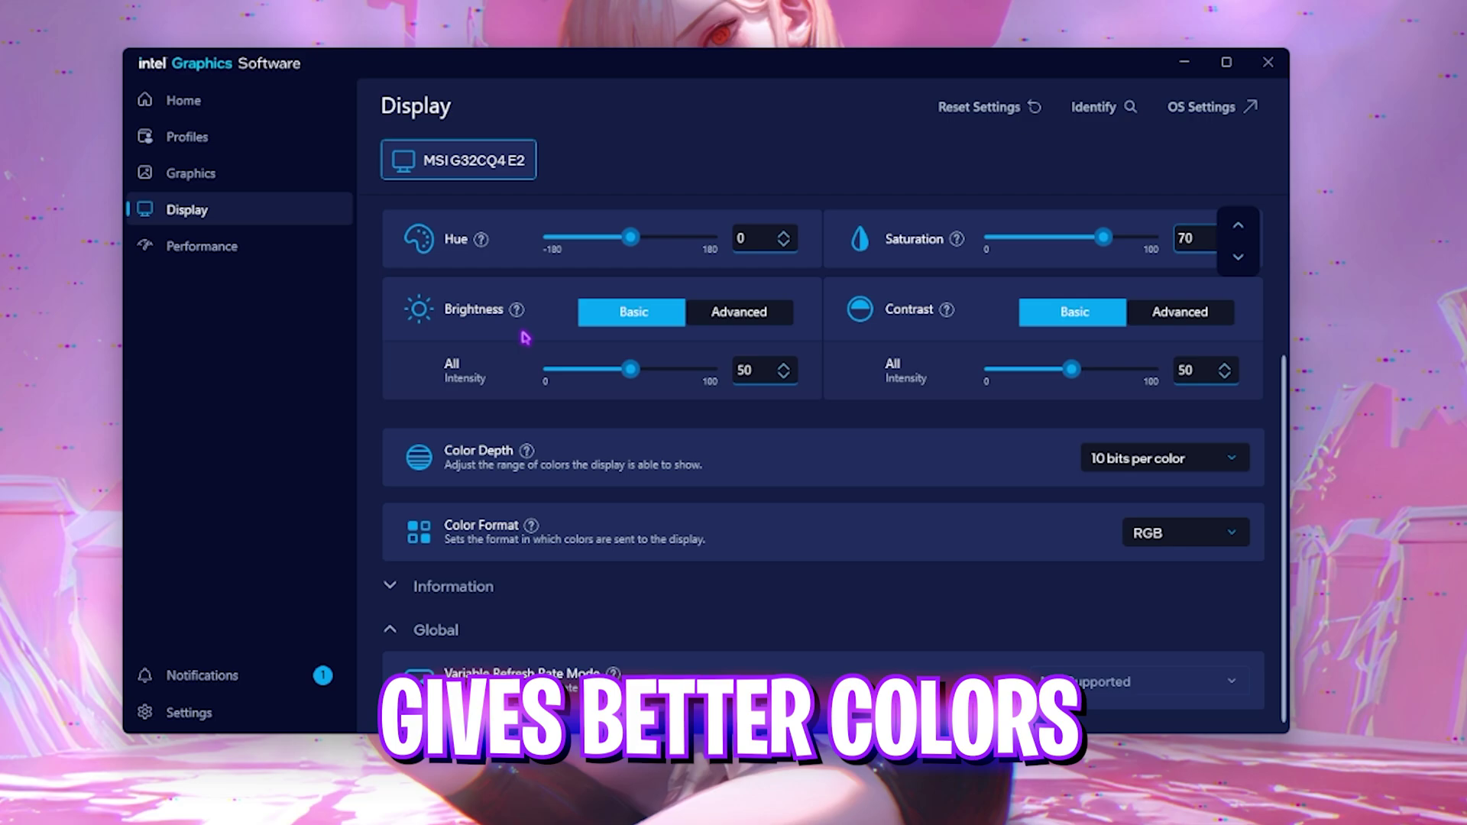
left_click(726, 321)
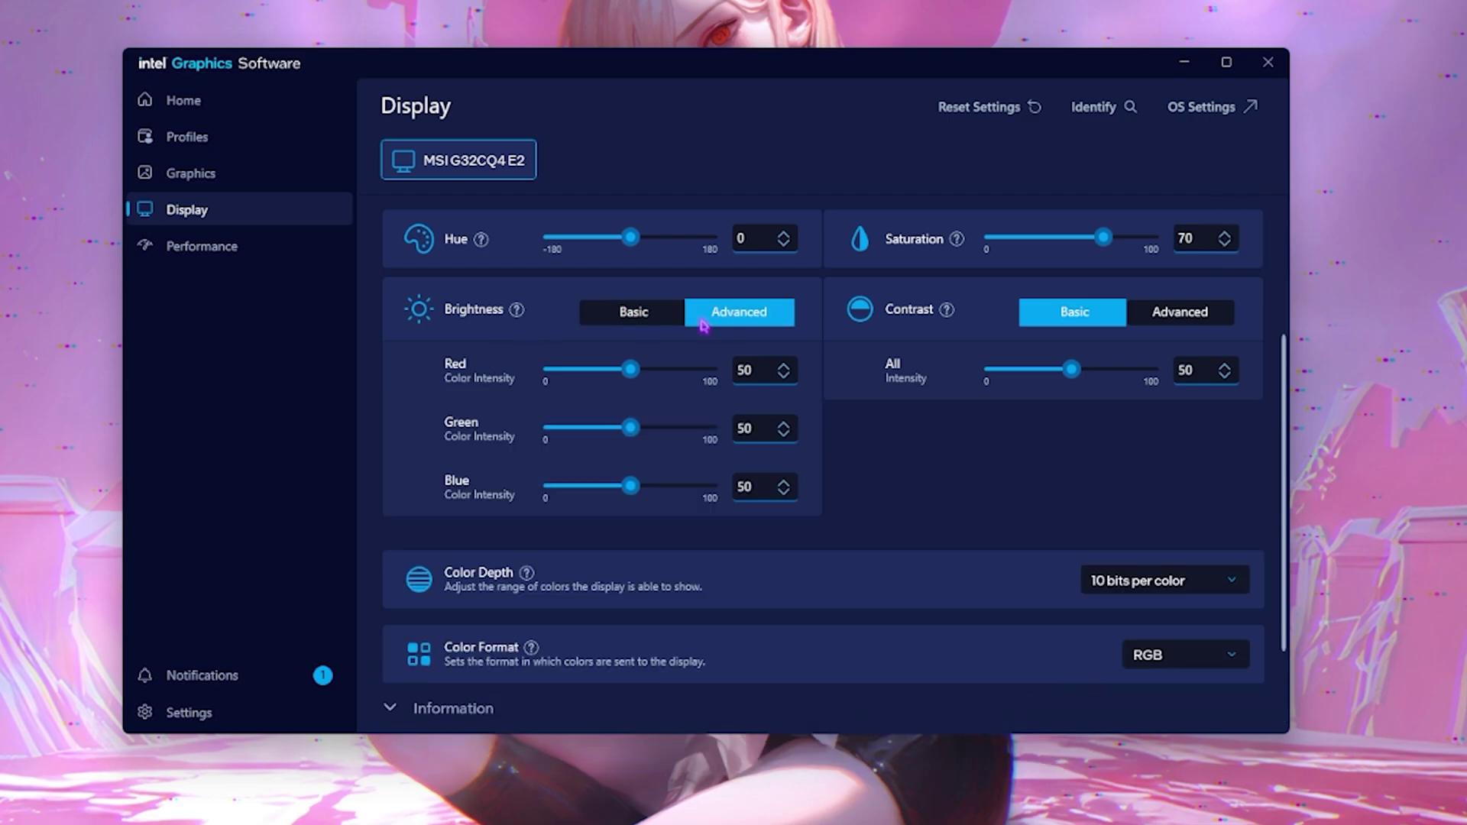
left_click(646, 320)
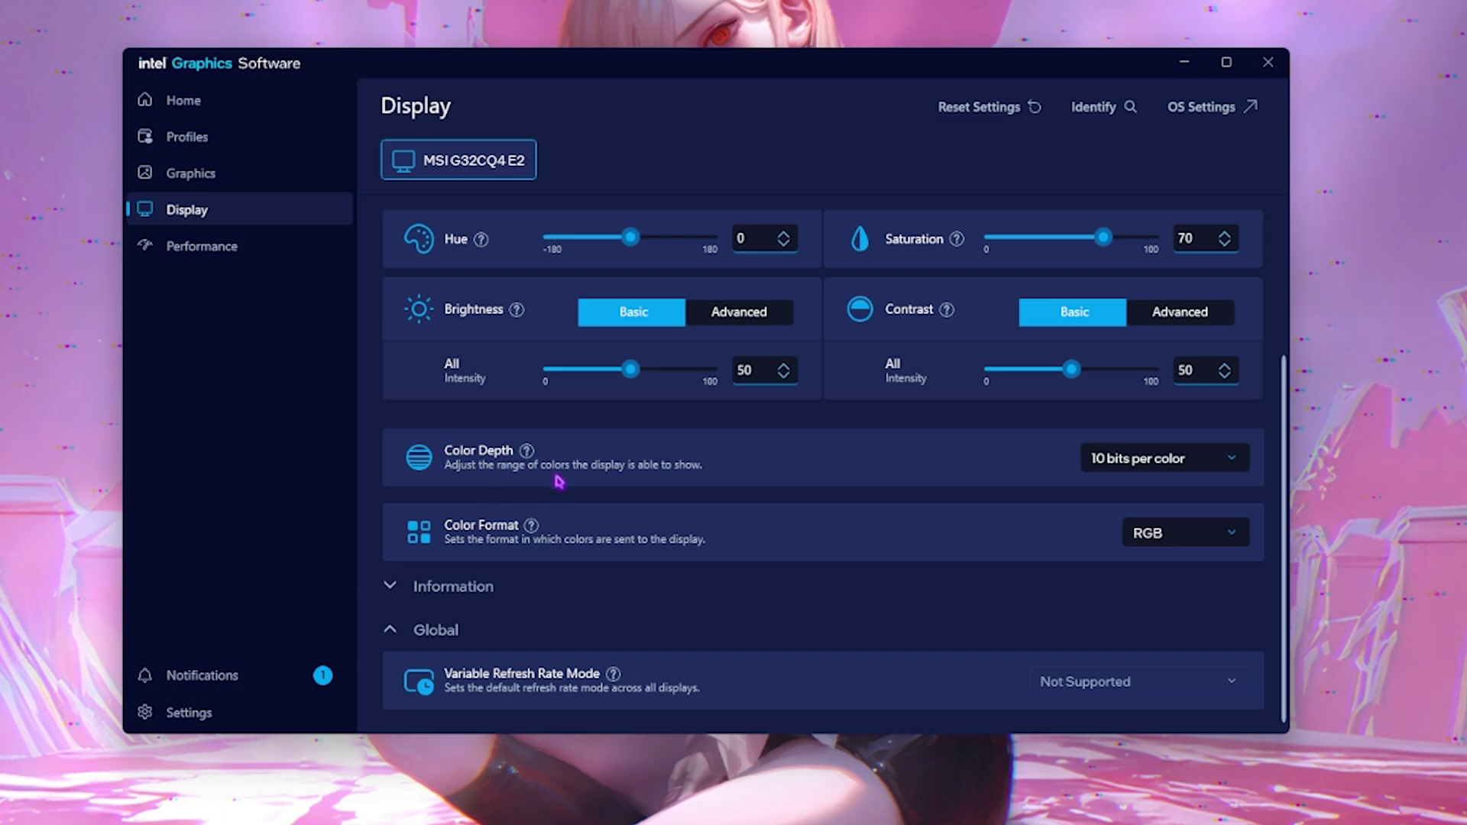
- Keep color depth at 10 bits per color and color format at RGB
left_click(1112, 470)
left_click(1122, 460)
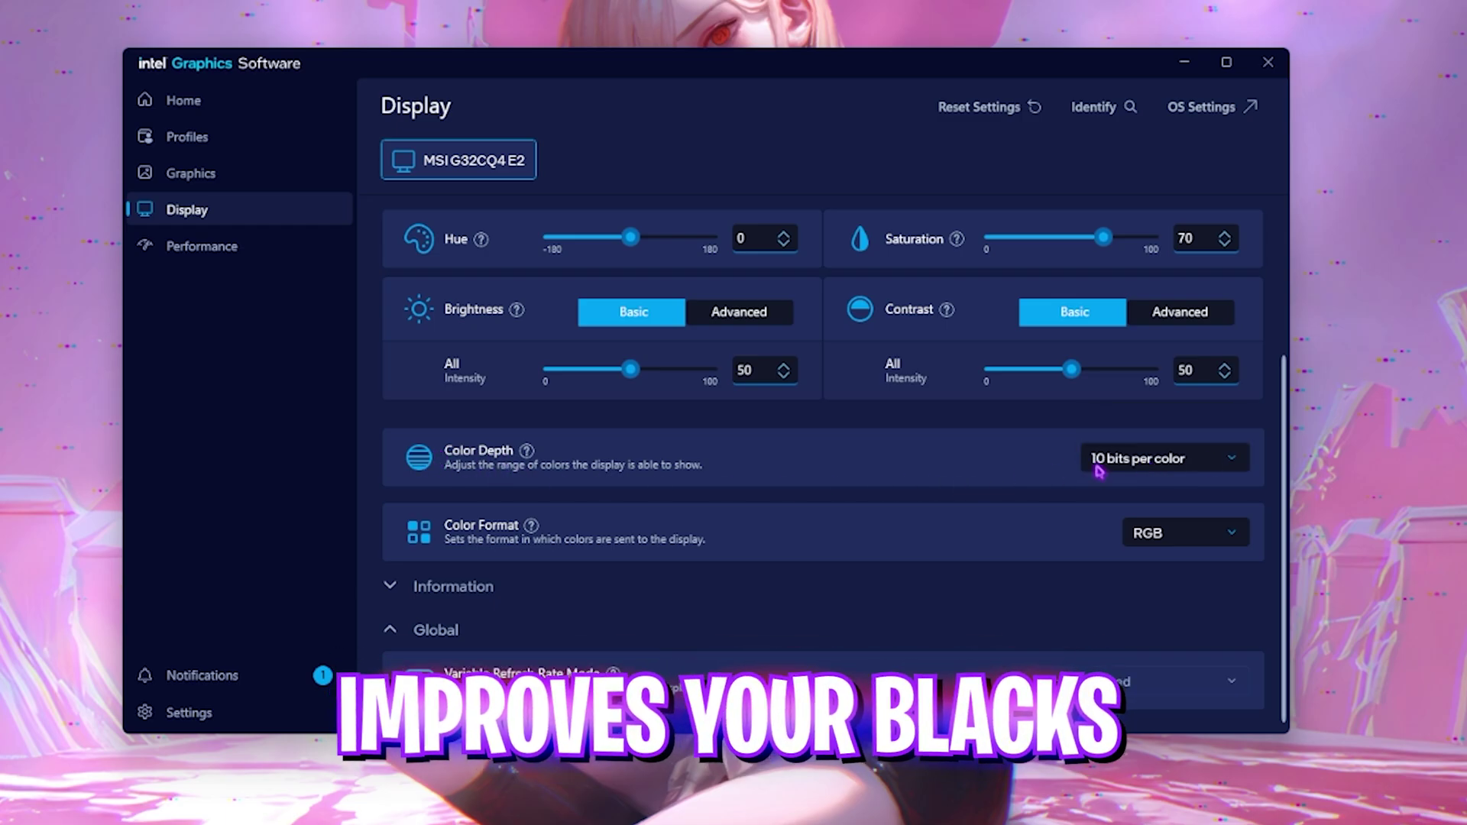
left_click(1140, 535)
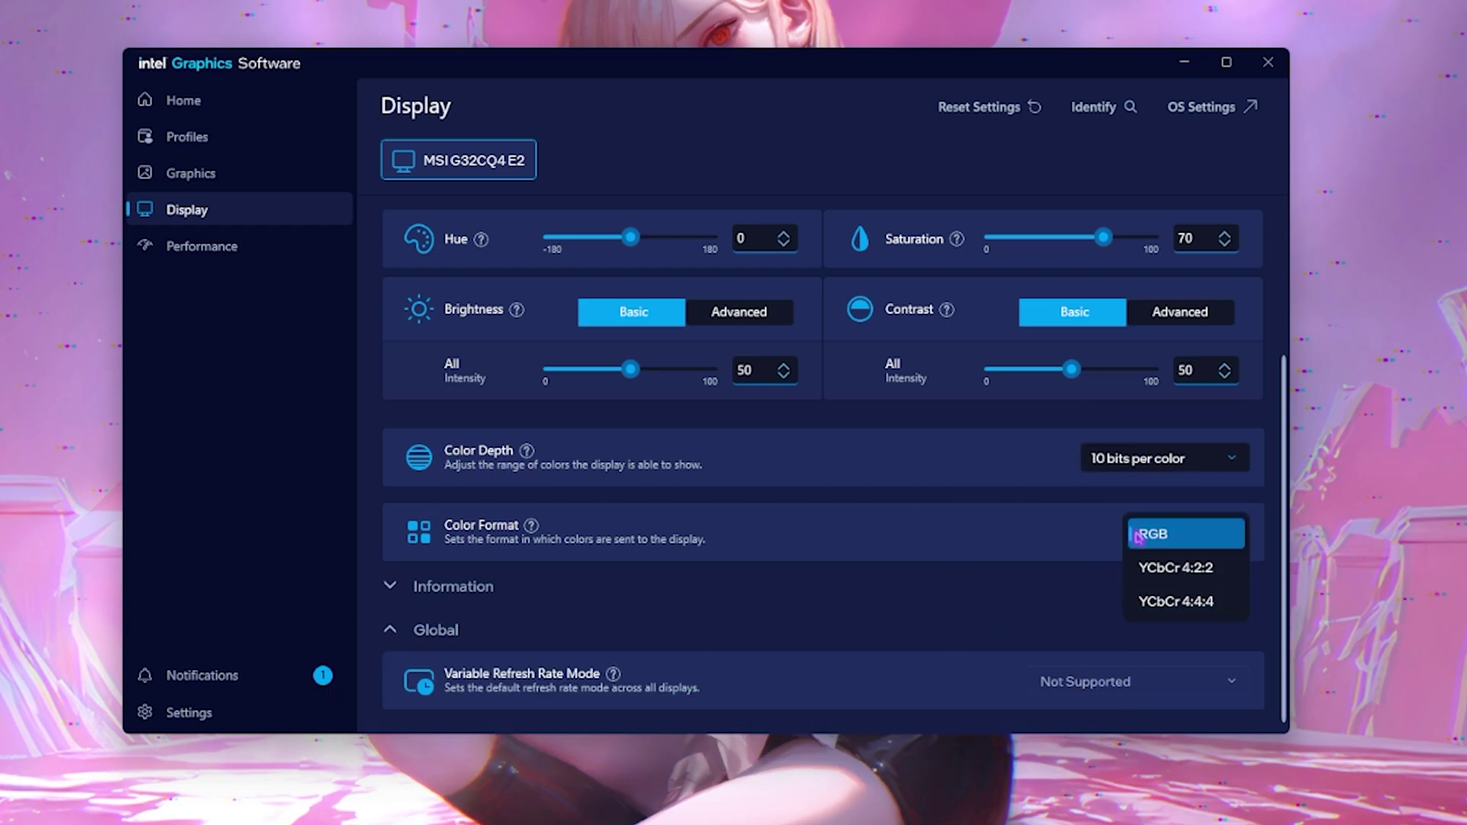
left_click(1171, 537)
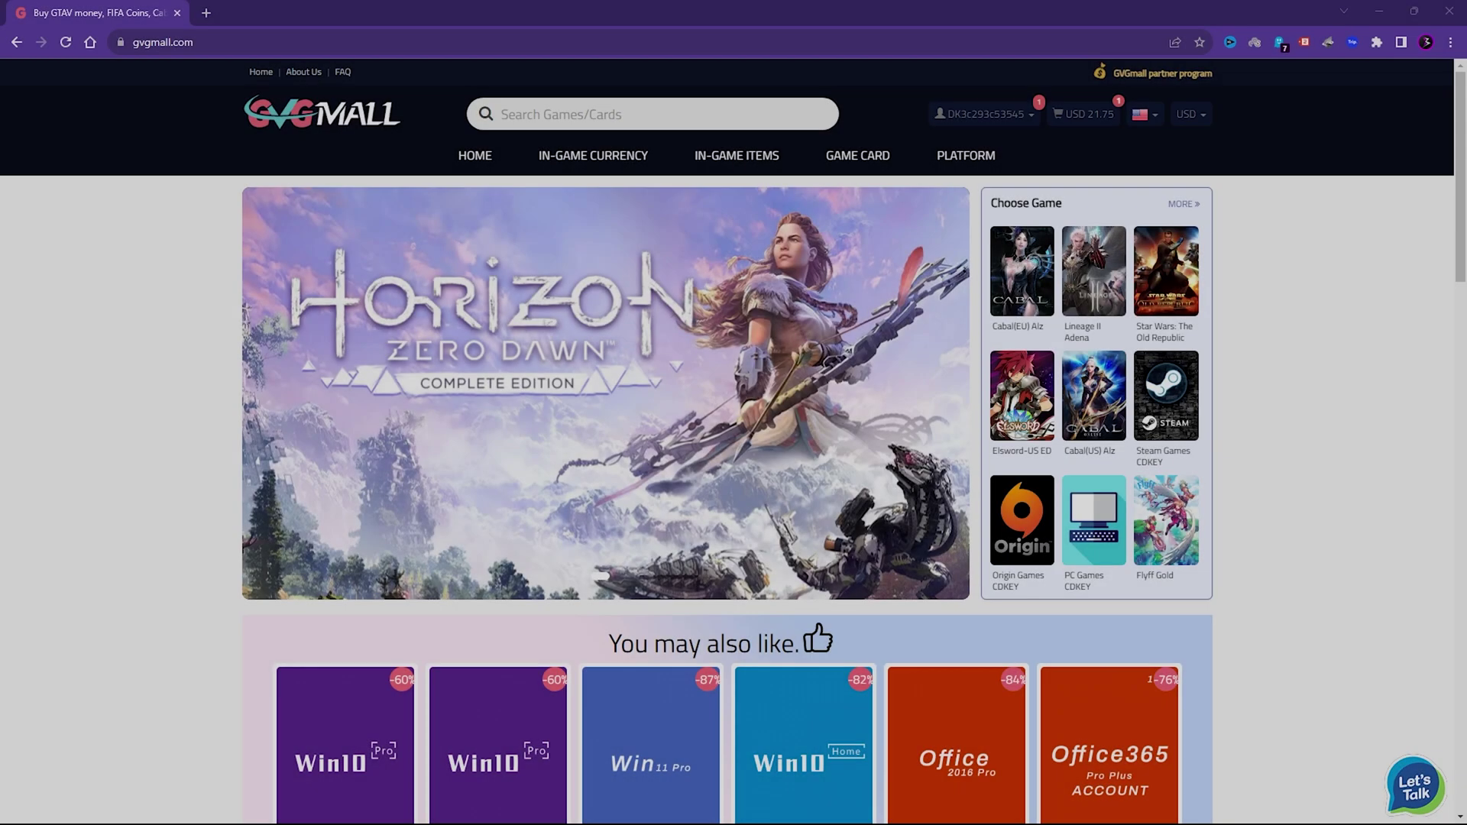
- Browse GVGMall's In-Game Currency and Game Card menus and scroll down to the 'You may also like' deals
scroll(121, 462, "down", 4)
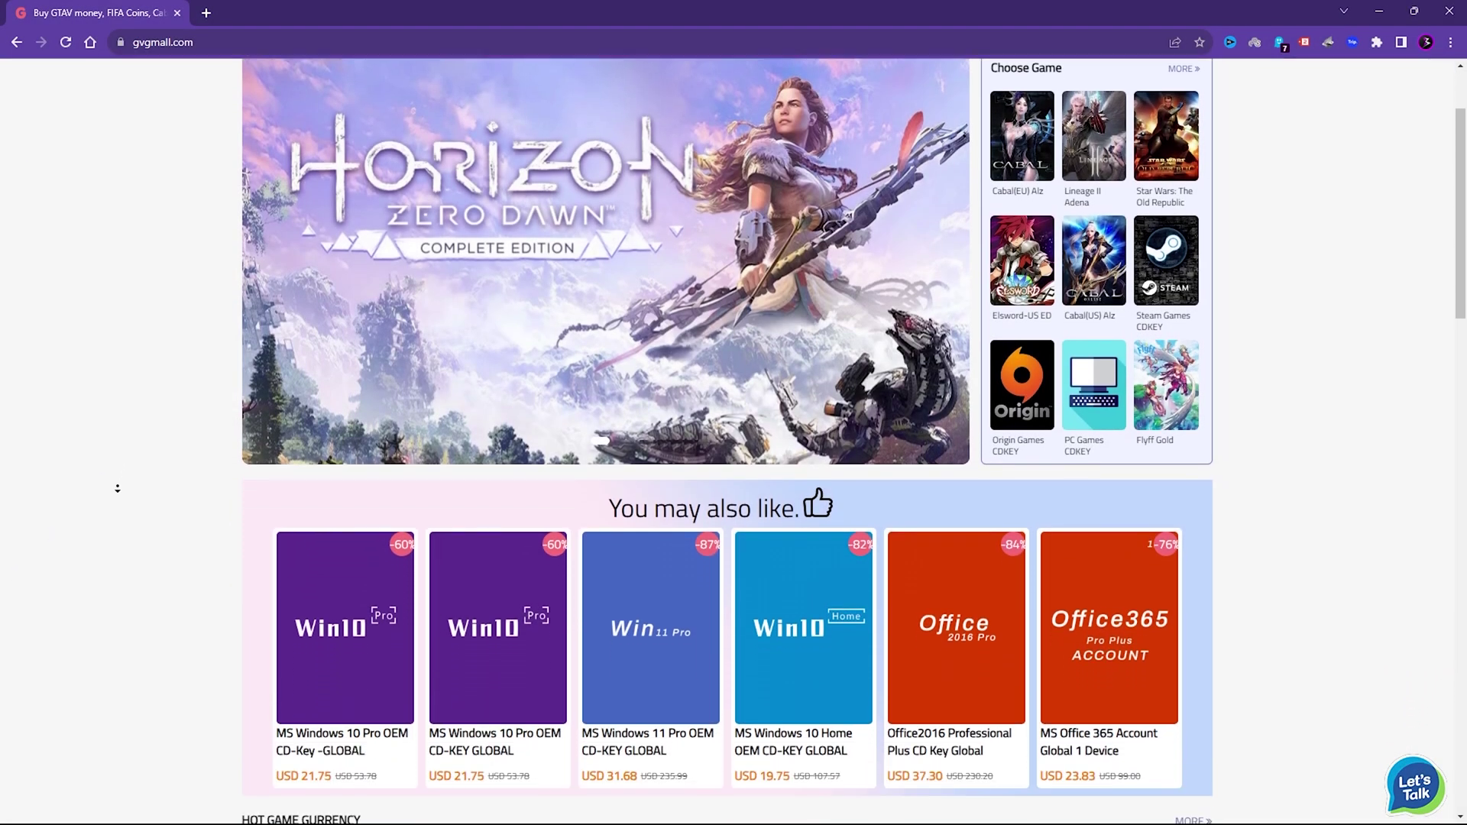
scroll(117, 488, "down", 5)
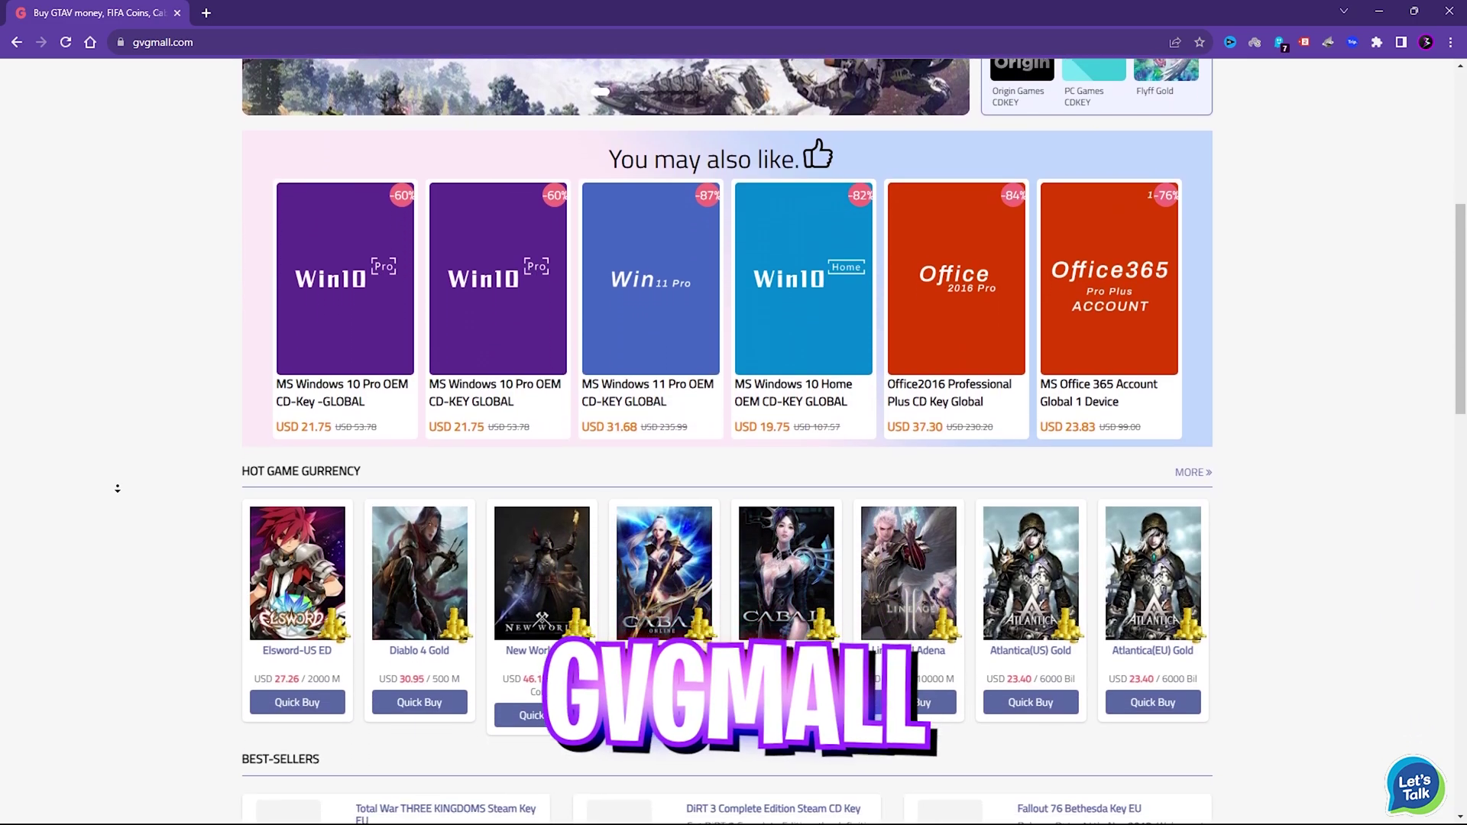
scroll(117, 488, "down", 3)
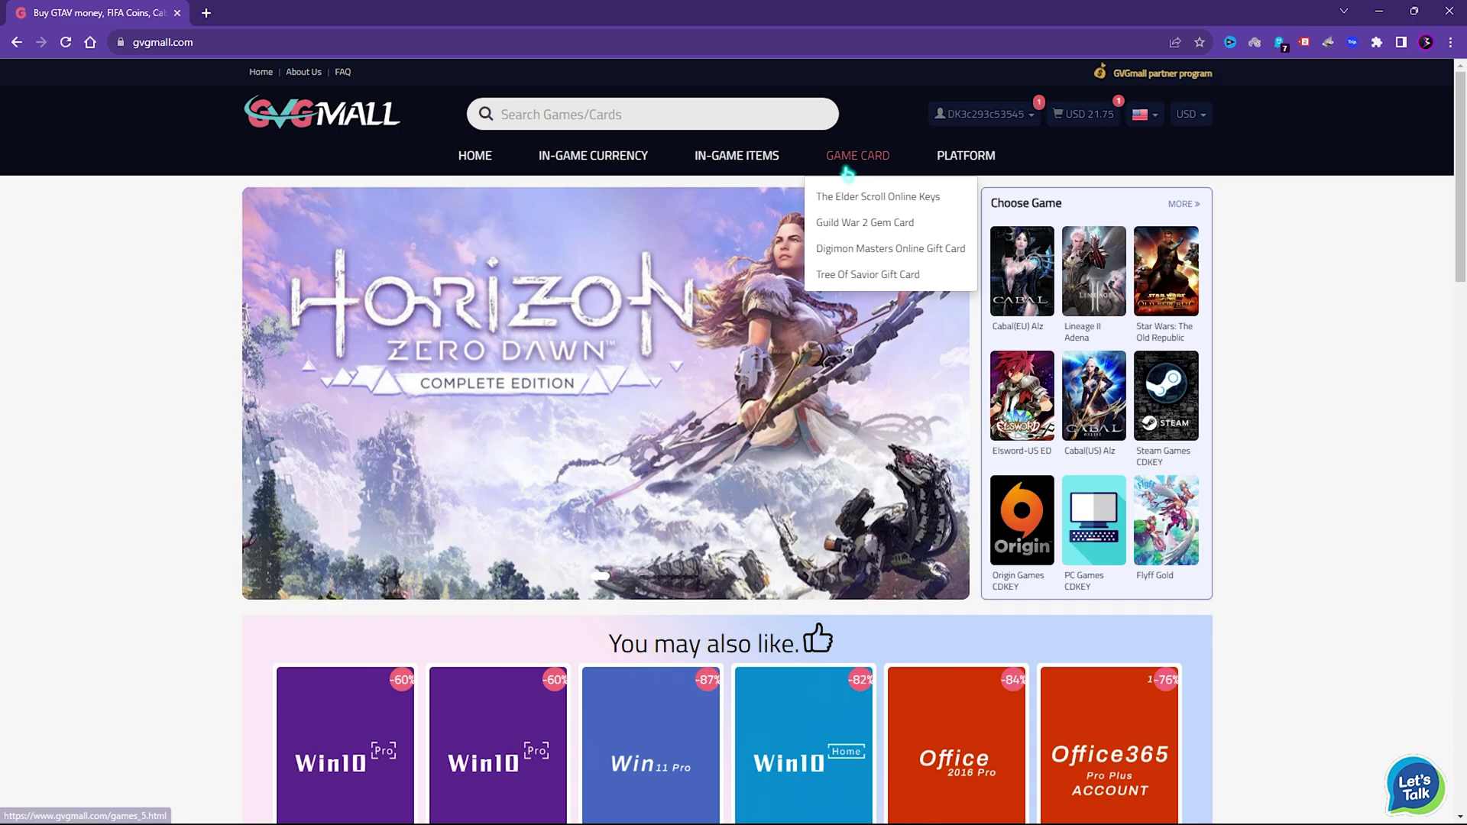
mouse_move(874, 158)
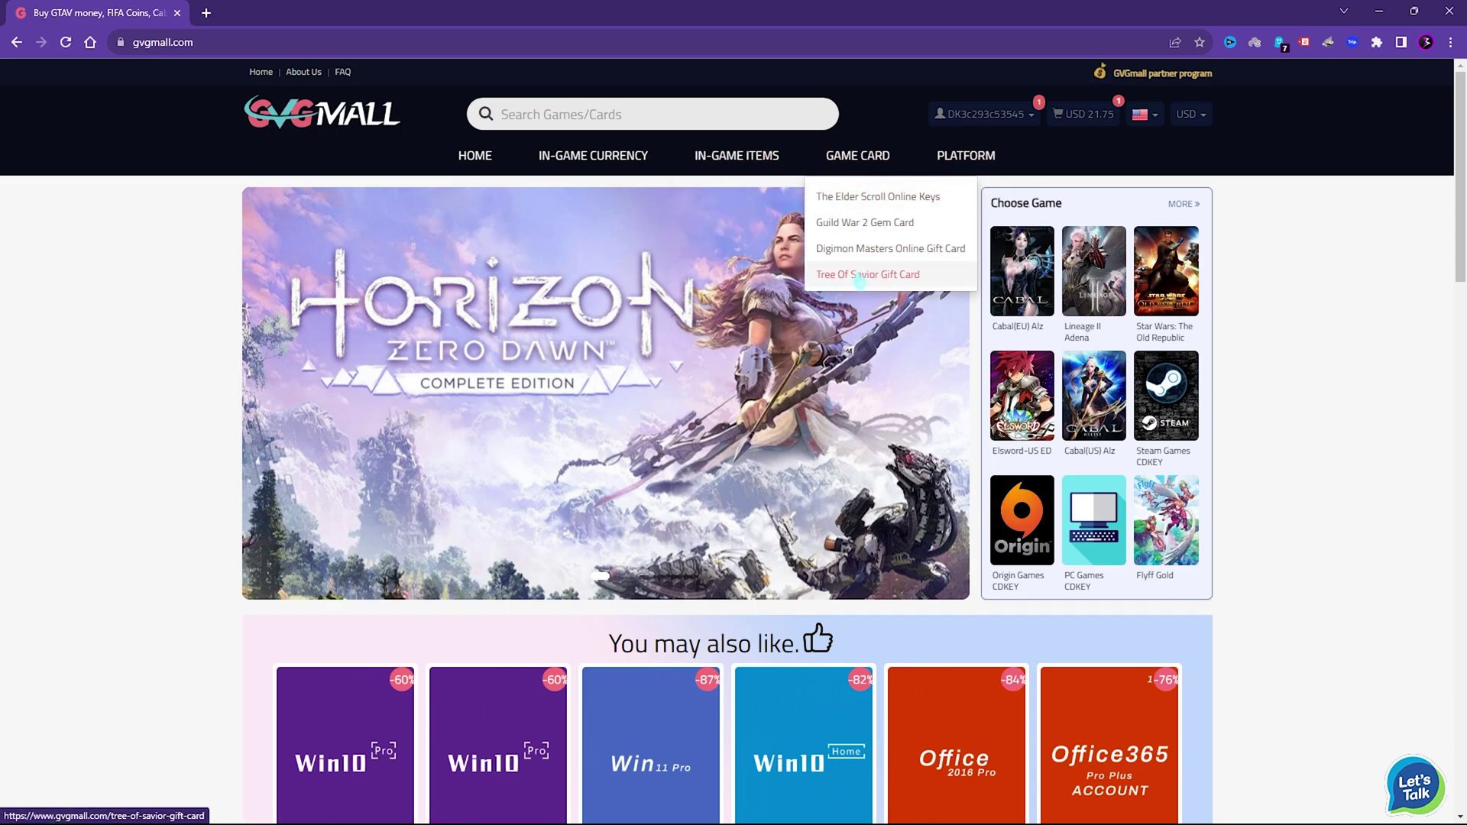
mouse_move(593, 156)
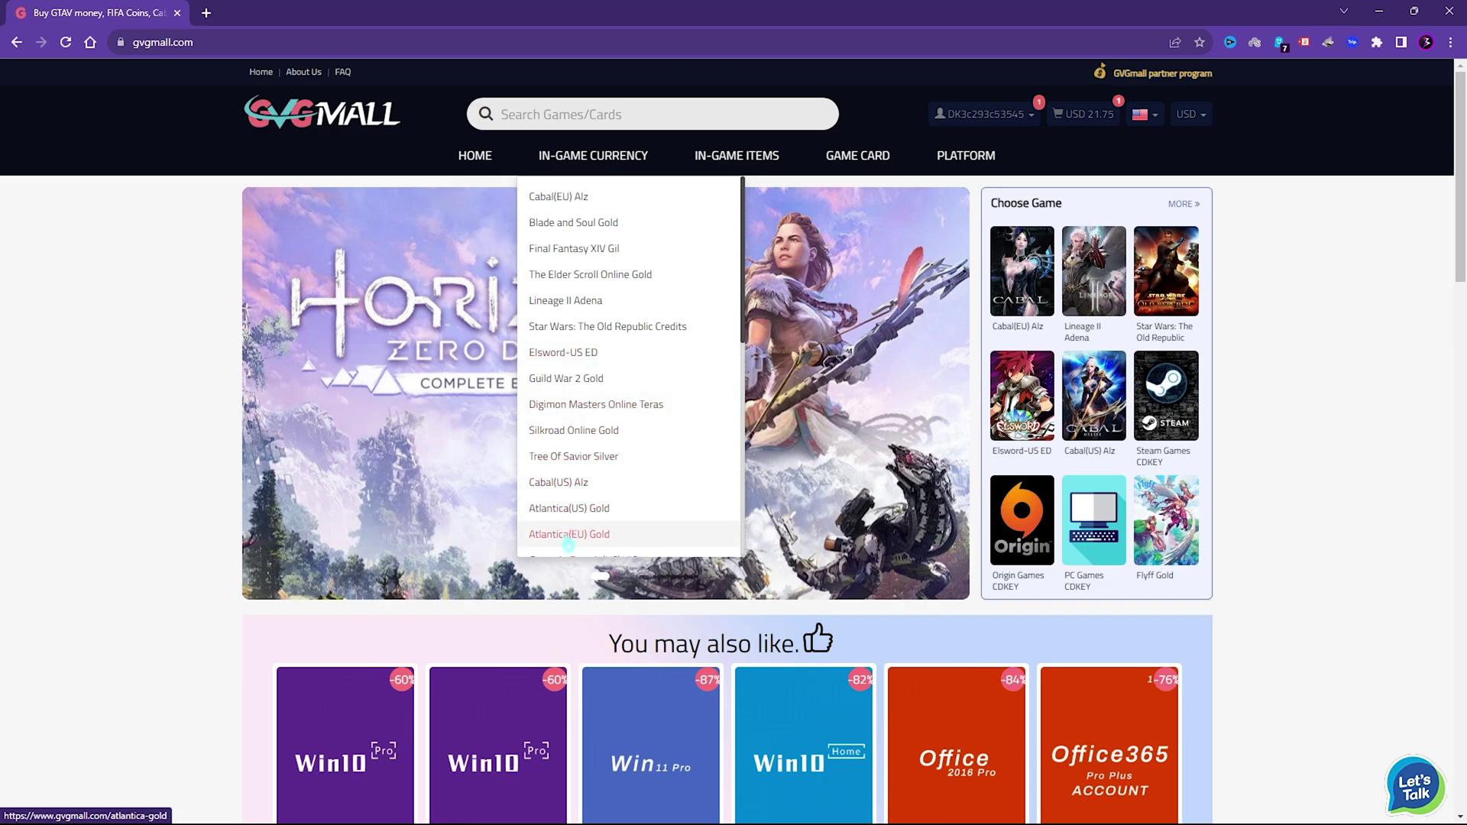
scroll(565, 520, "down", 10)
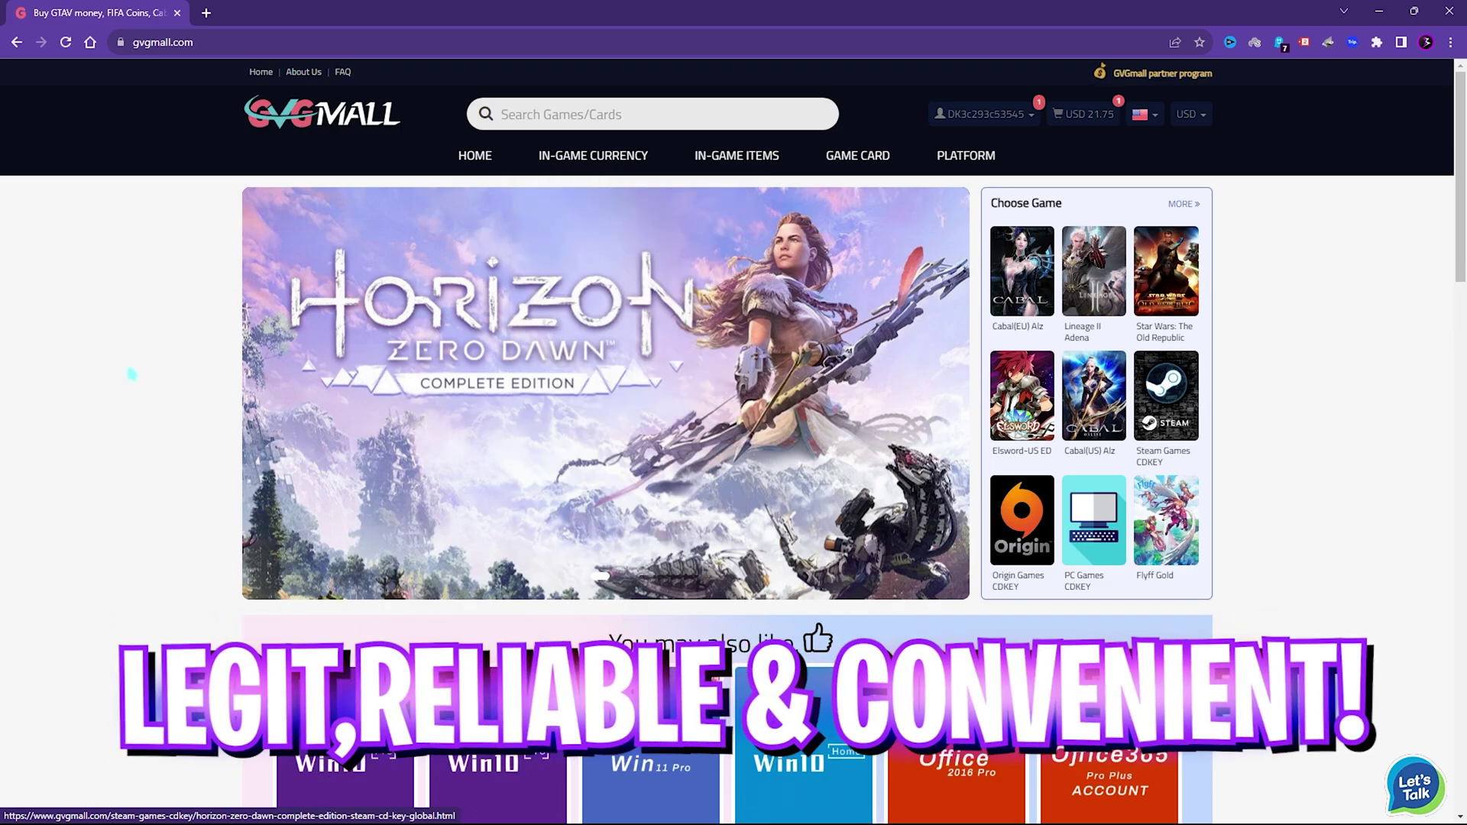
scroll(108, 419, "down", 4)
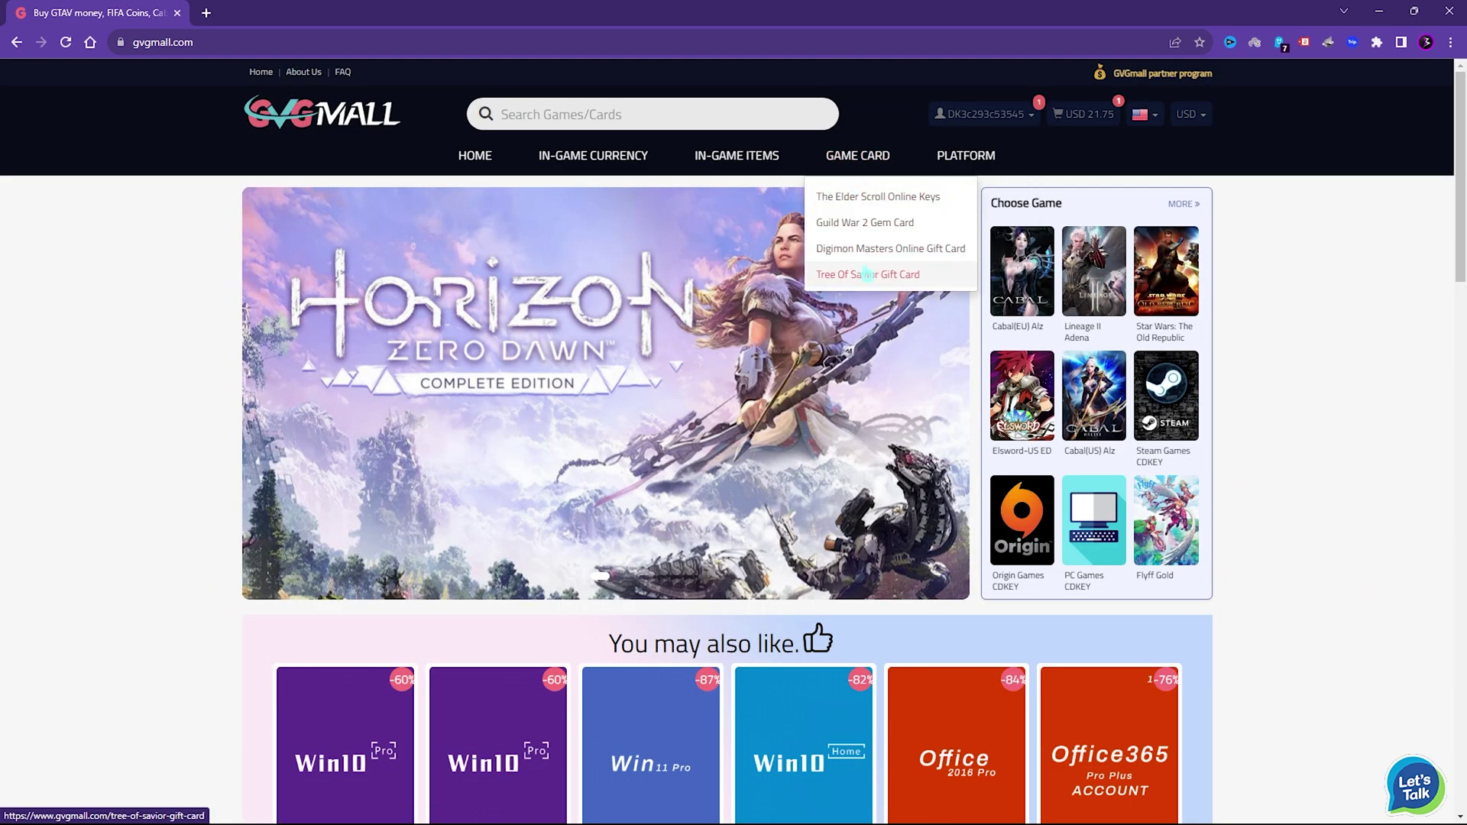
mouse_move(588, 150)
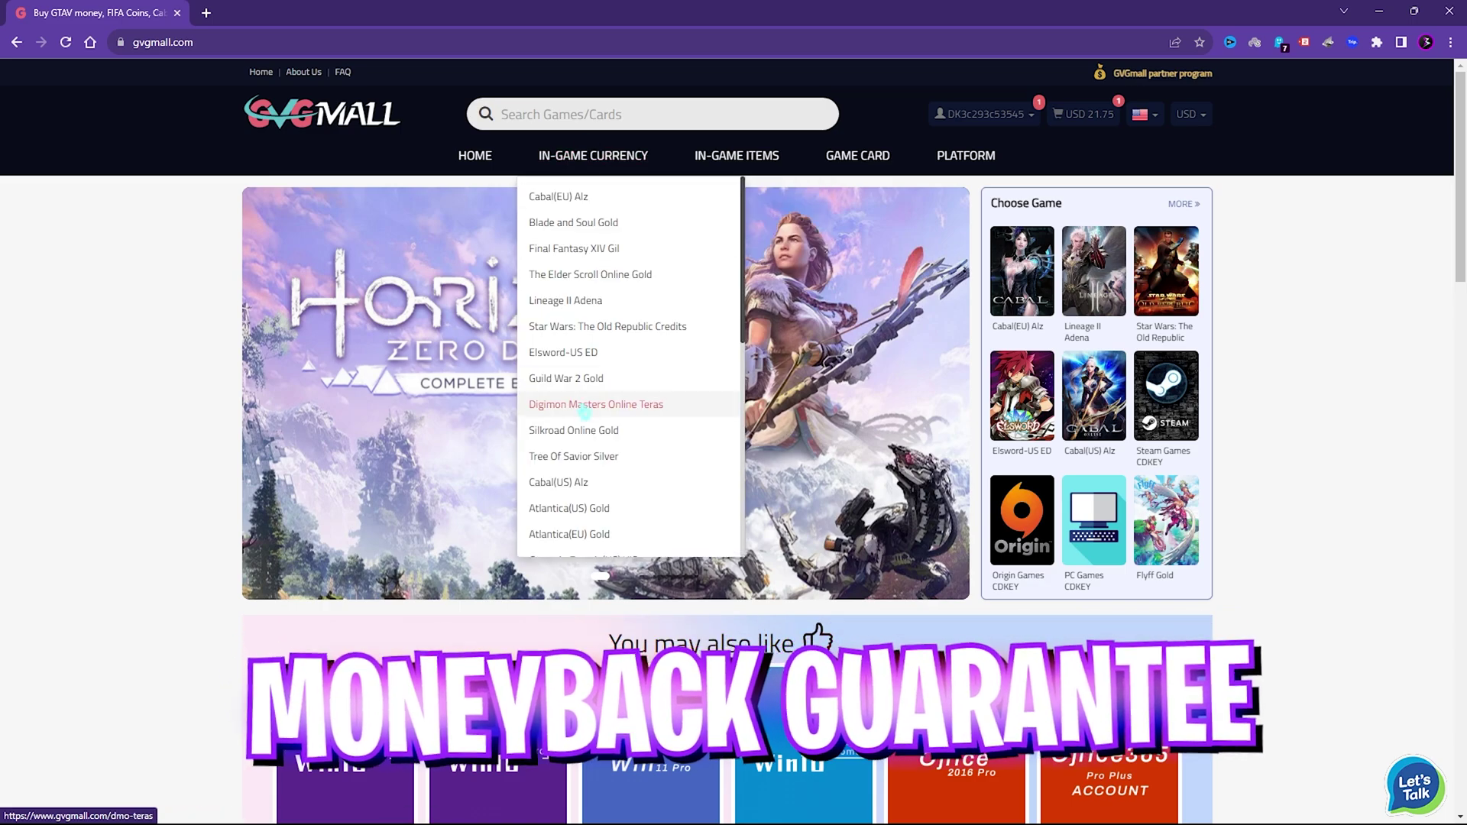
scroll(566, 504, "down", 10)
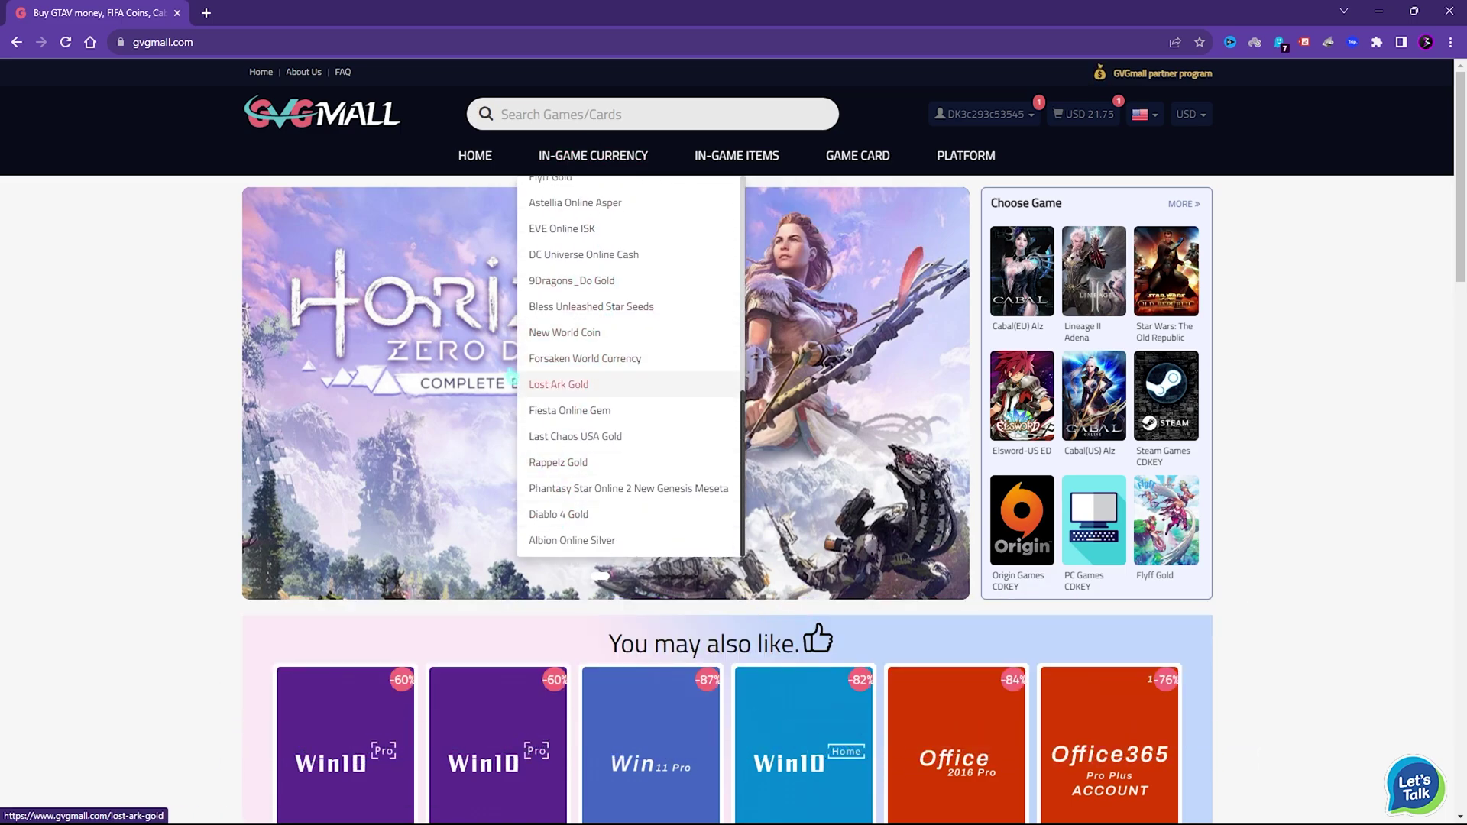
scroll(366, 540, "down", 4)
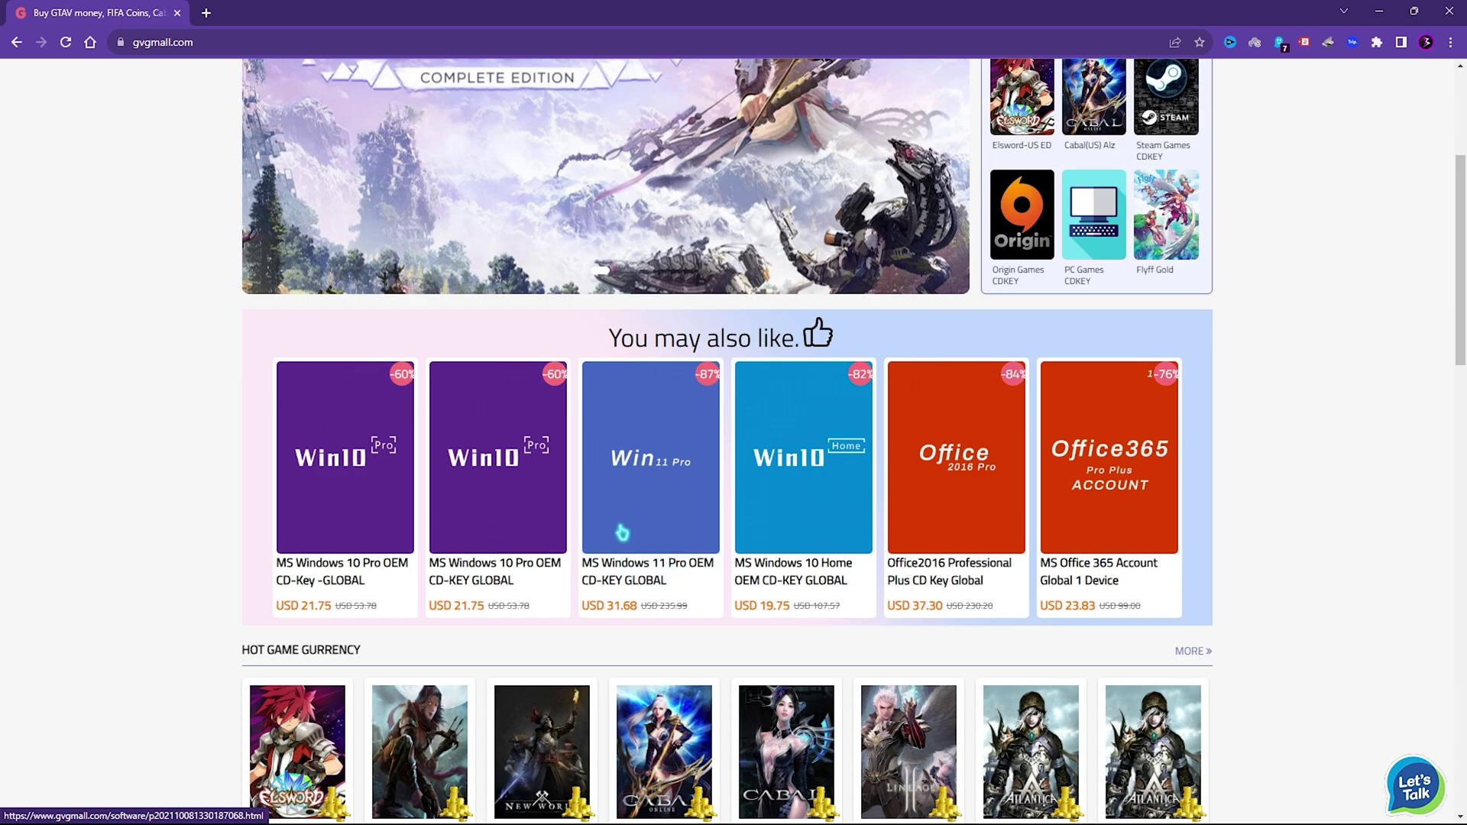
scroll(664, 594, "up", 1)
scroll(573, 534, "down", 1)
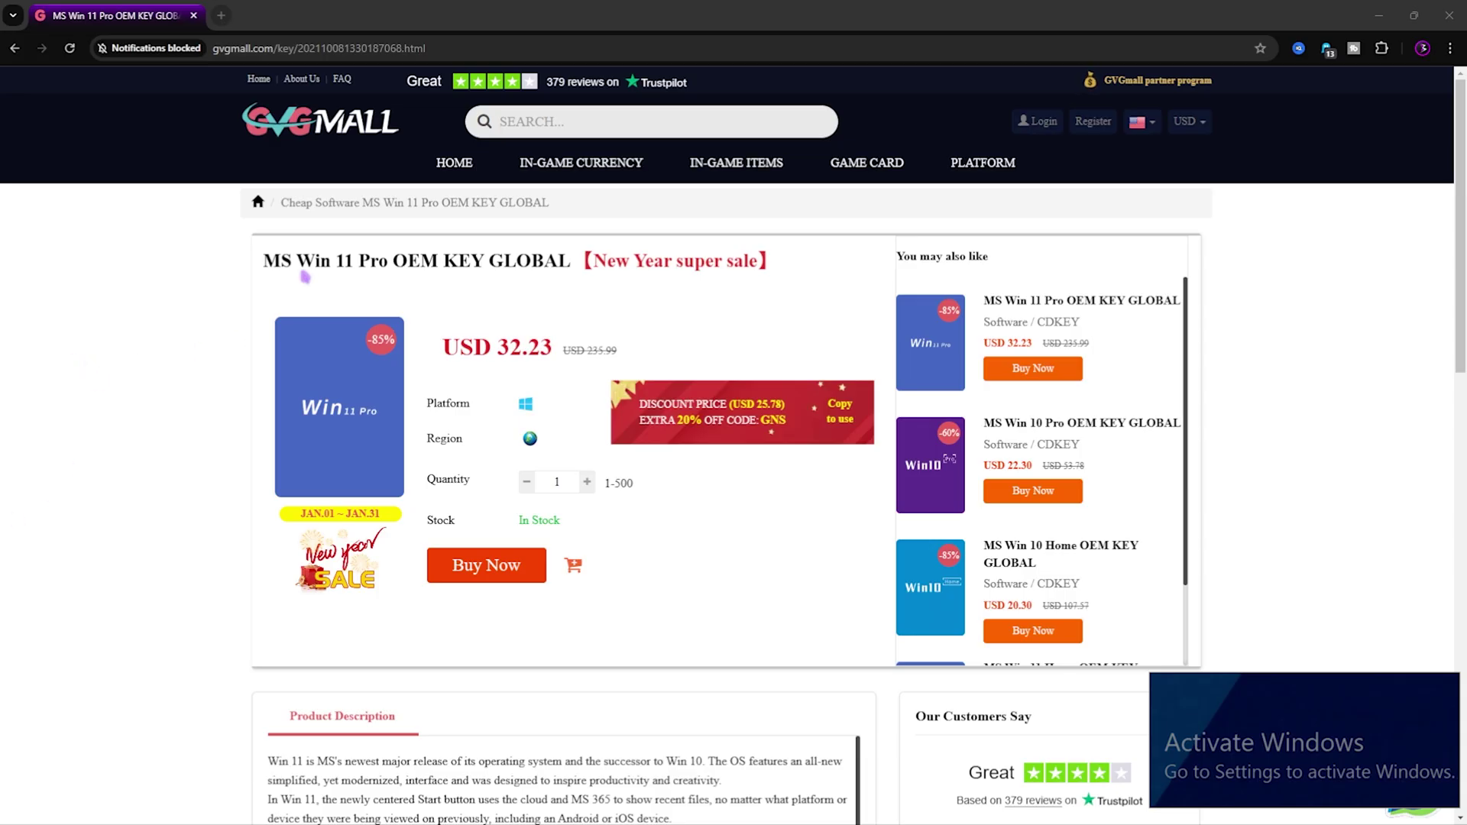
- Review the Win 11 Pro product page's title and New Year super sale label
left_click_drag(267, 261, 762, 261)
left_click(615, 268)
left_click(763, 261)
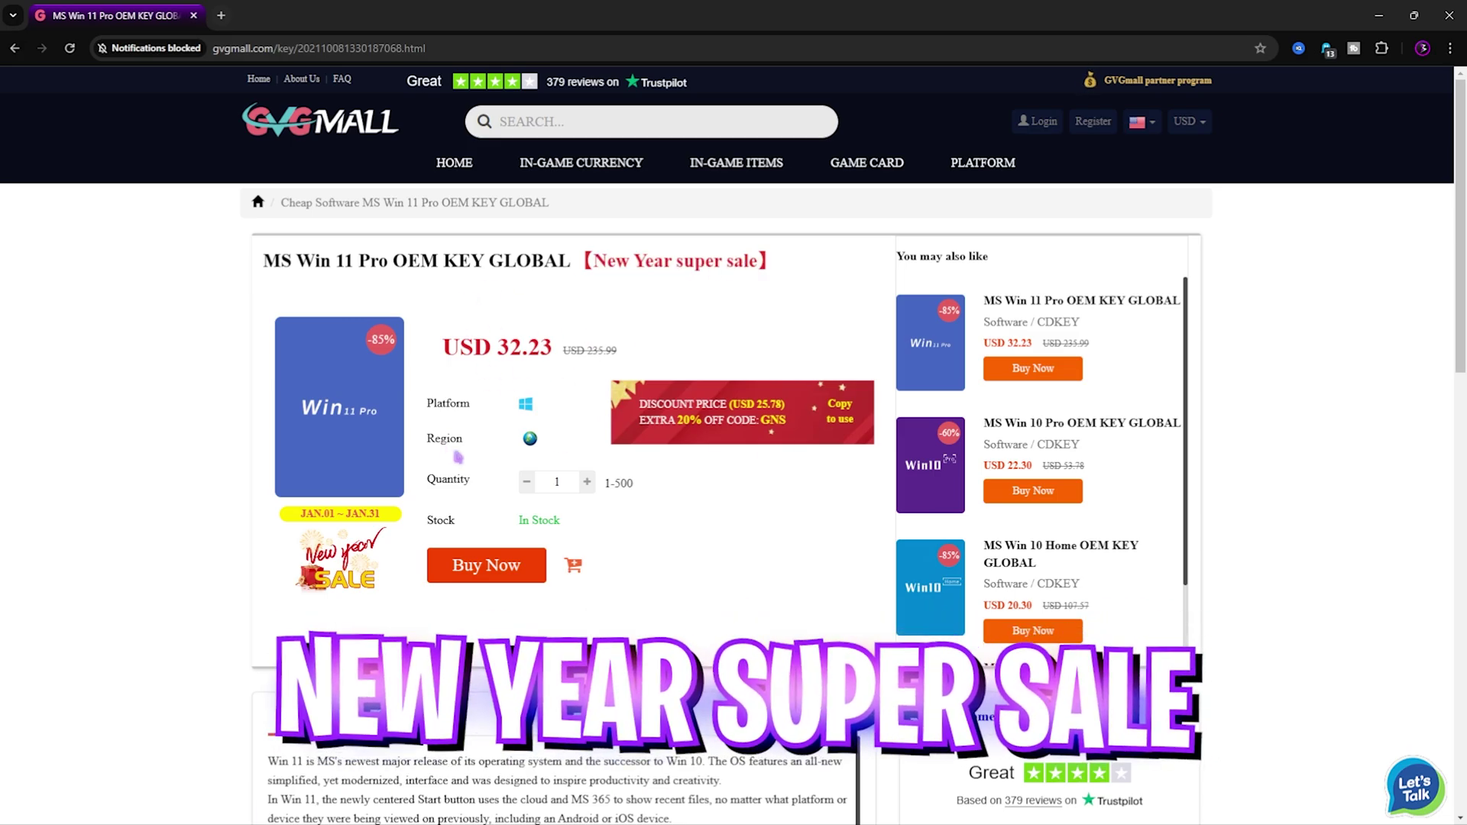
scroll(473, 372, "down", 3)
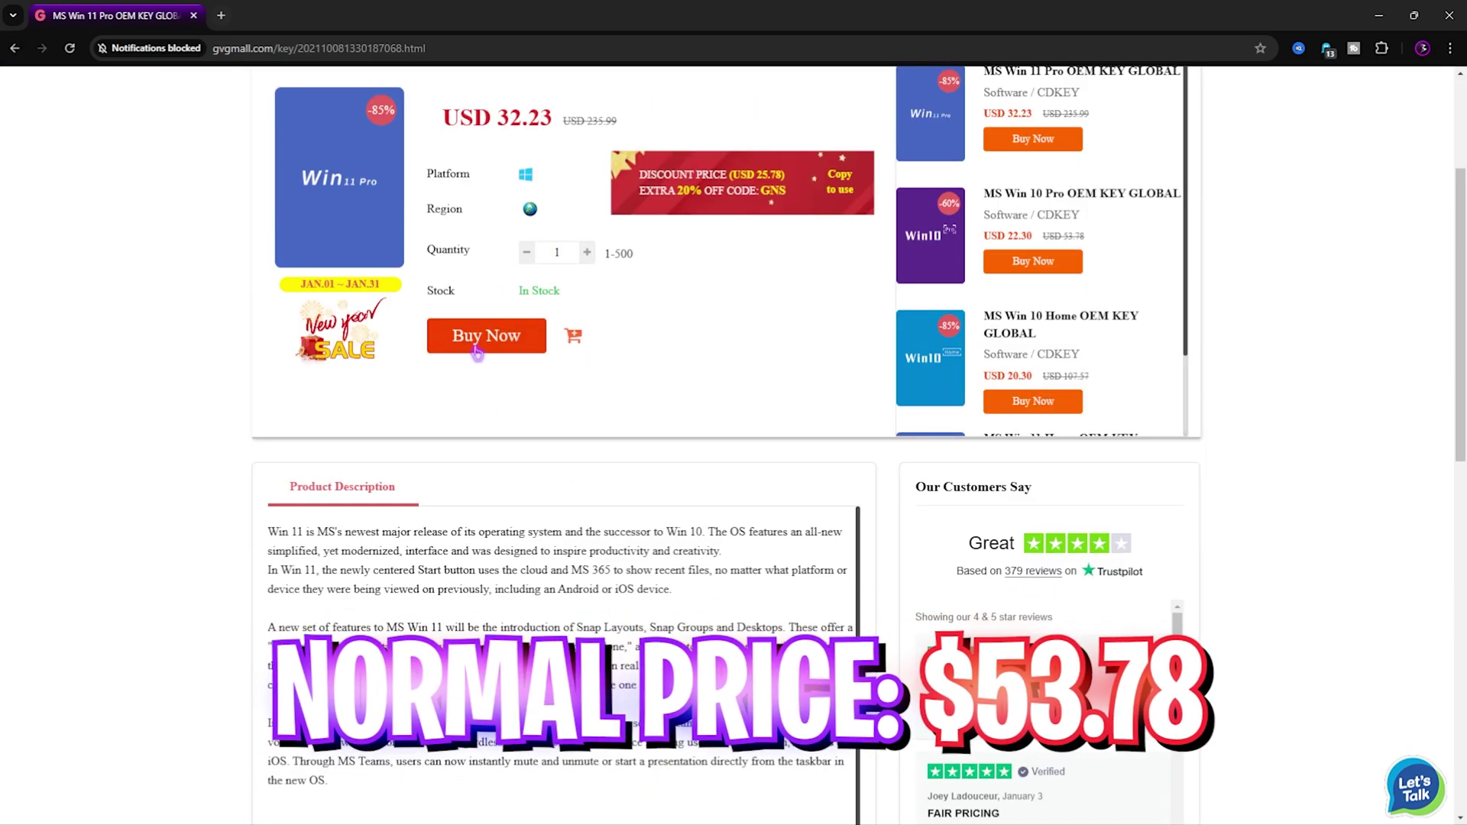
scroll(525, 346, "up", 2)
scroll(526, 346, "up", 1)
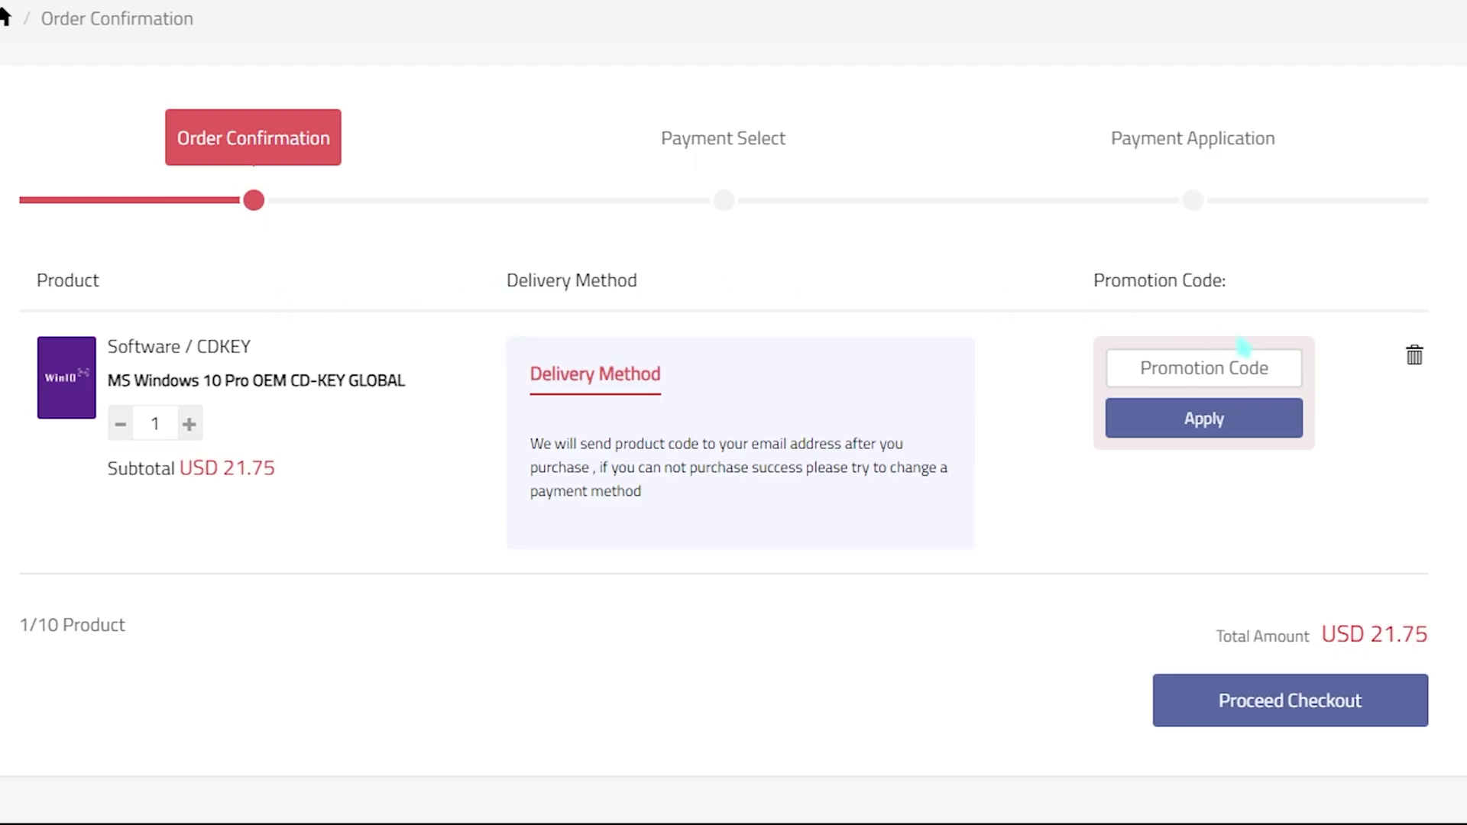
- Apply promotion code FOX25, dropping the total from USD 21.75 to USD 16.31
left_click(1208, 367)
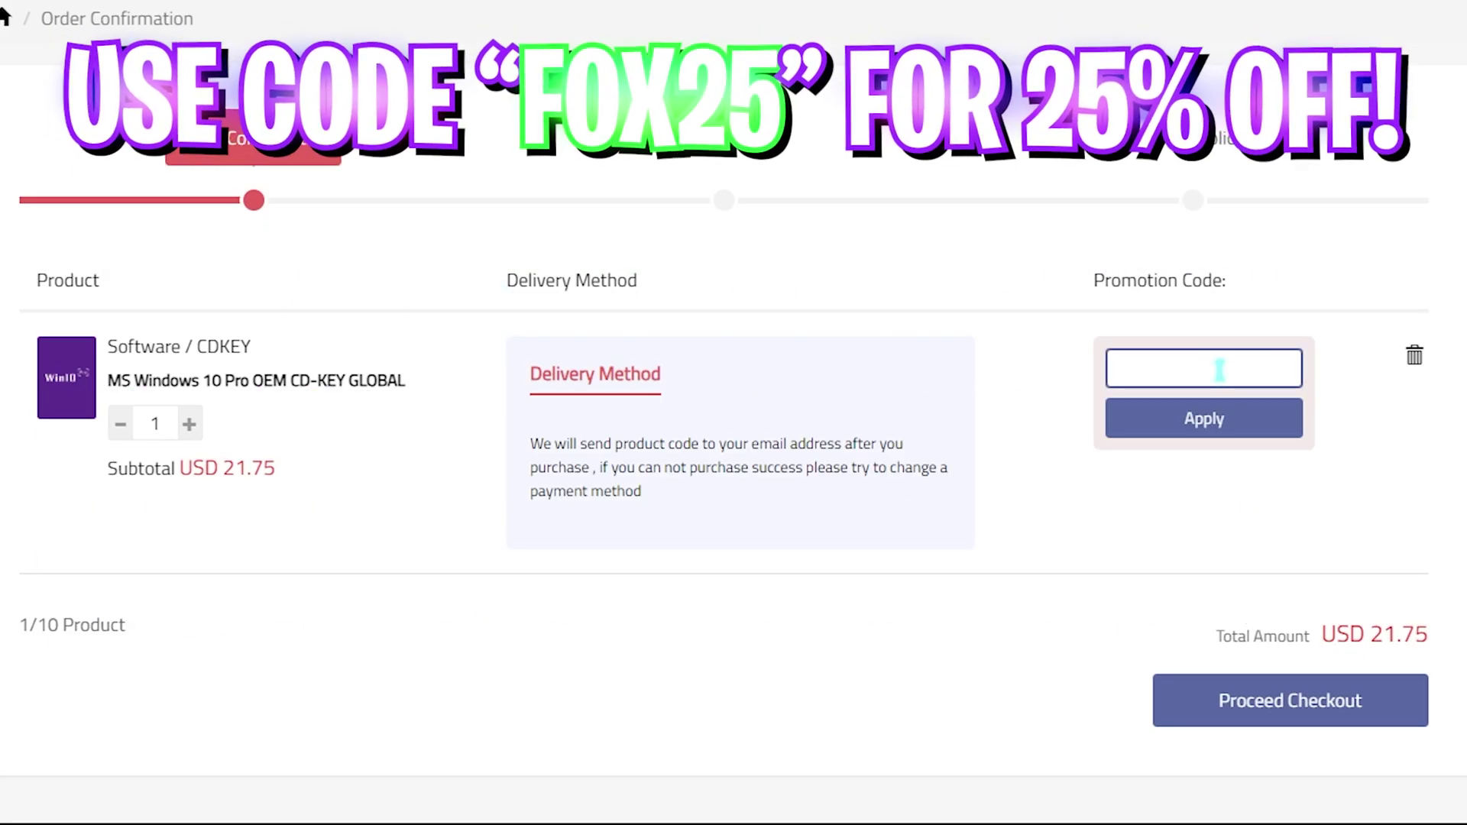
type("FOX25")
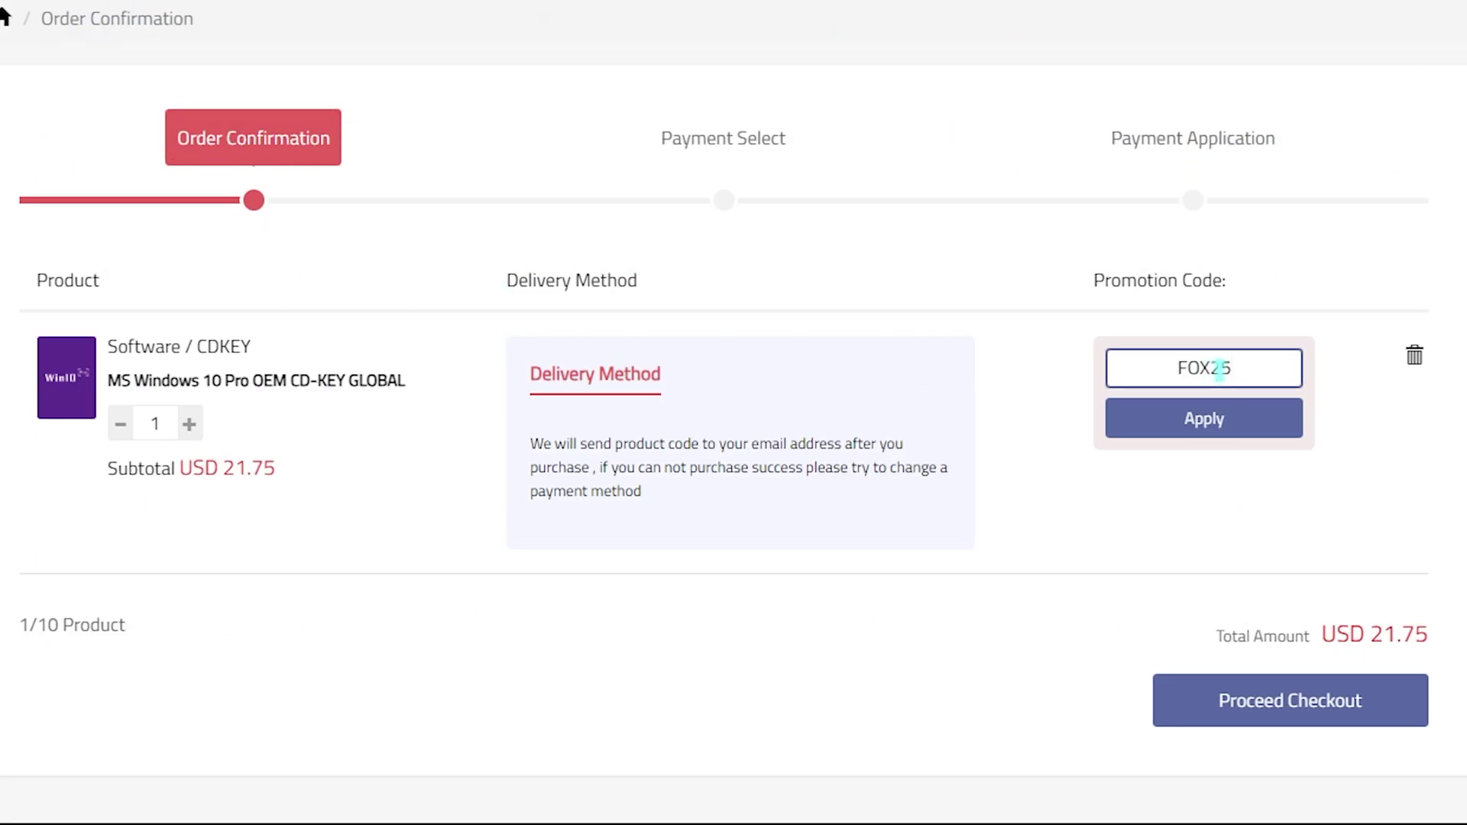
double_click(1221, 370)
left_click(1161, 420)
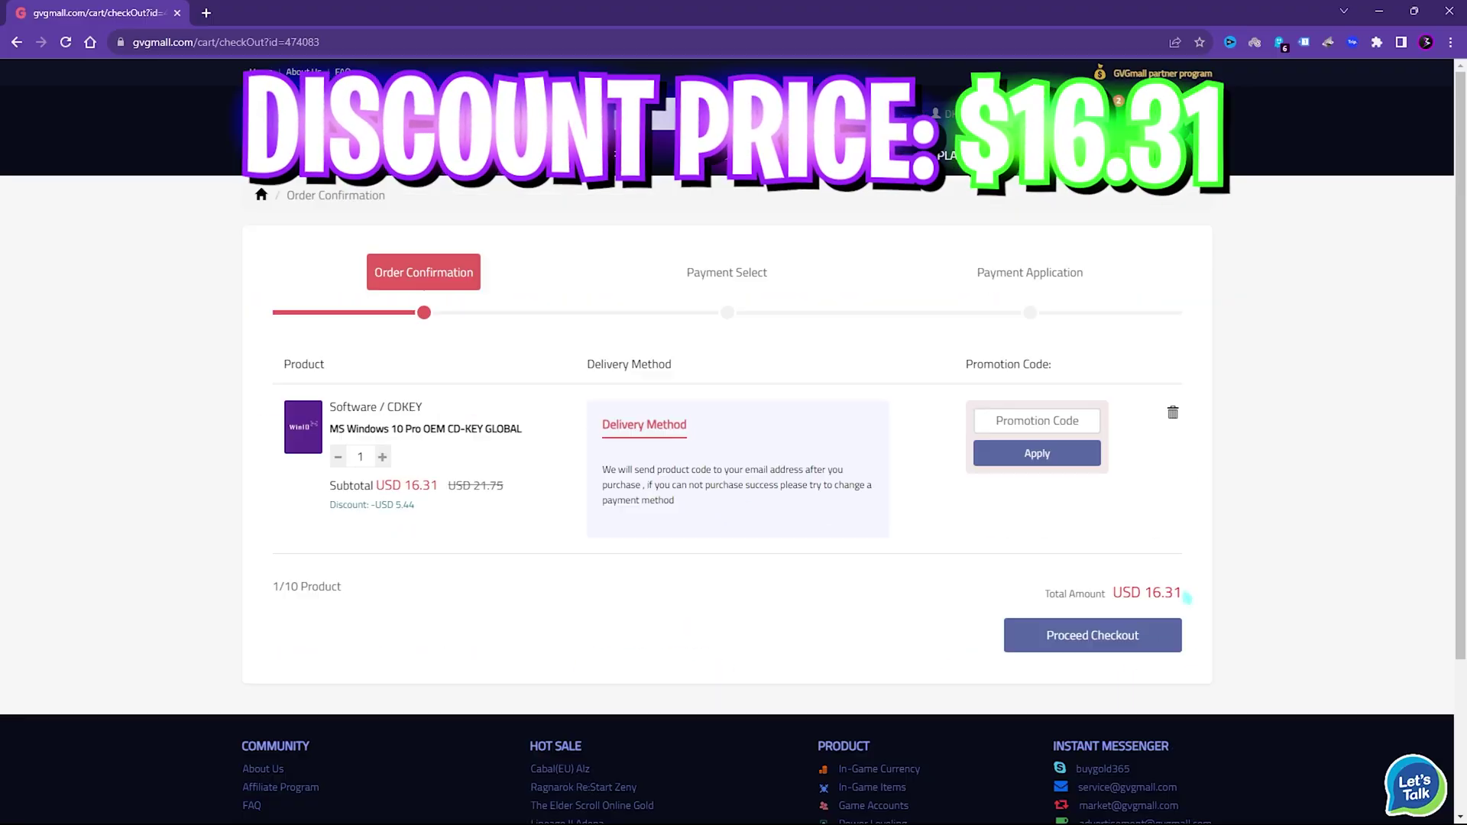
left_click_drag(1186, 598, 269, 589)
left_click(707, 553)
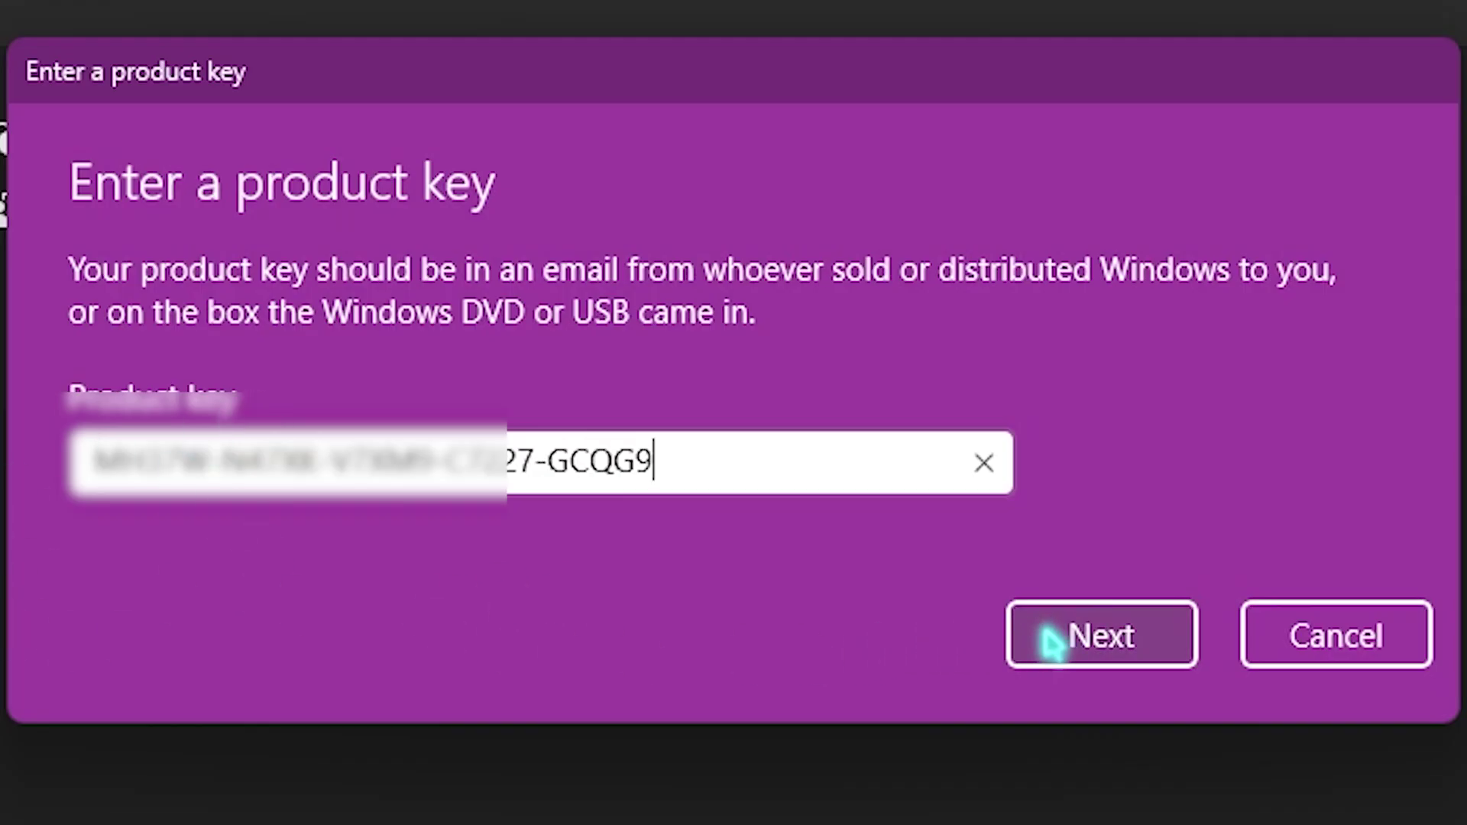
left_click(1337, 635)
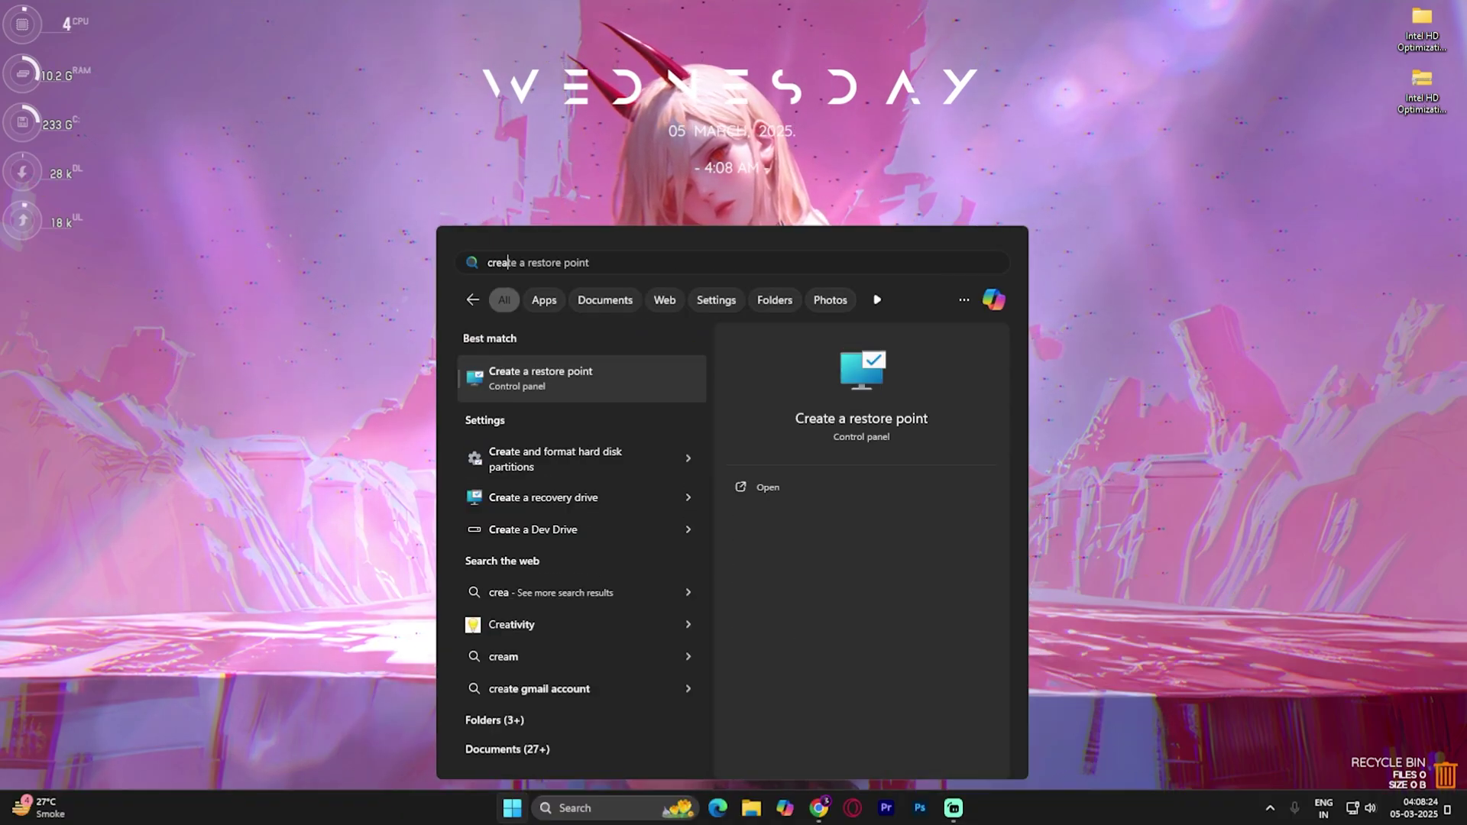
- Create a restore point named Intel on Local Disk (C:), then close System Properties
key("Return")
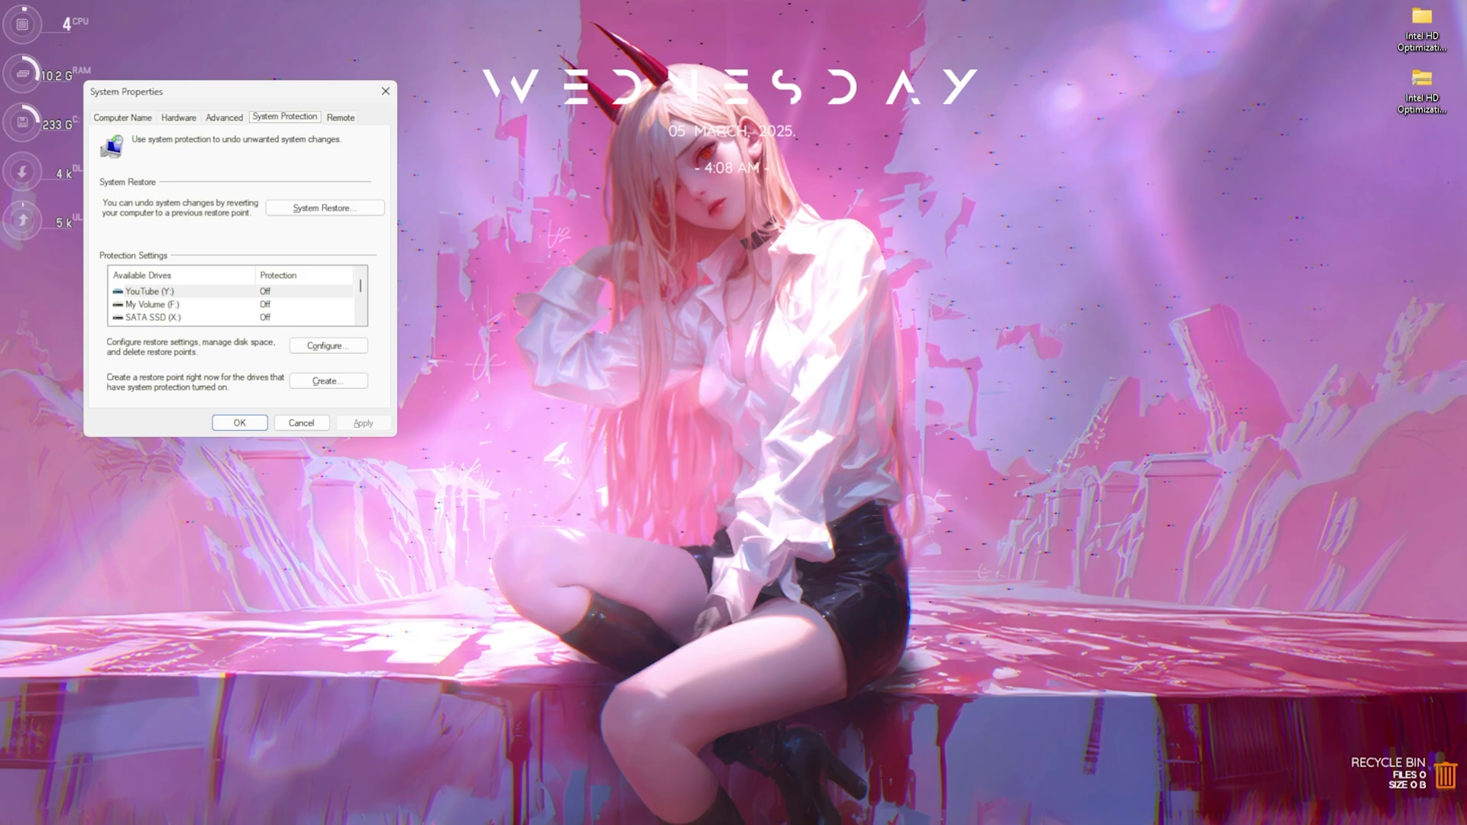
left_click(208, 319)
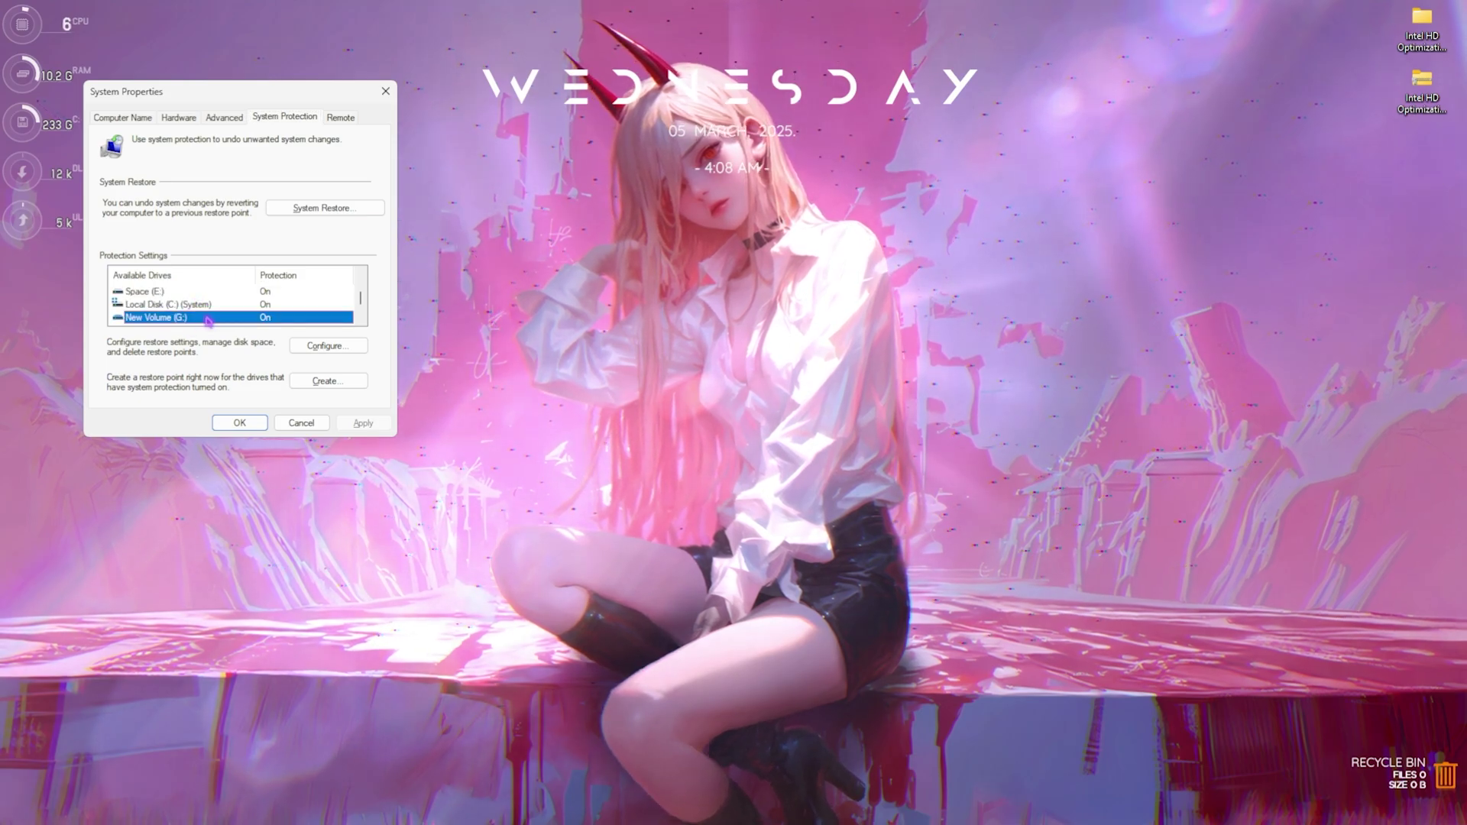
left_click(326, 381)
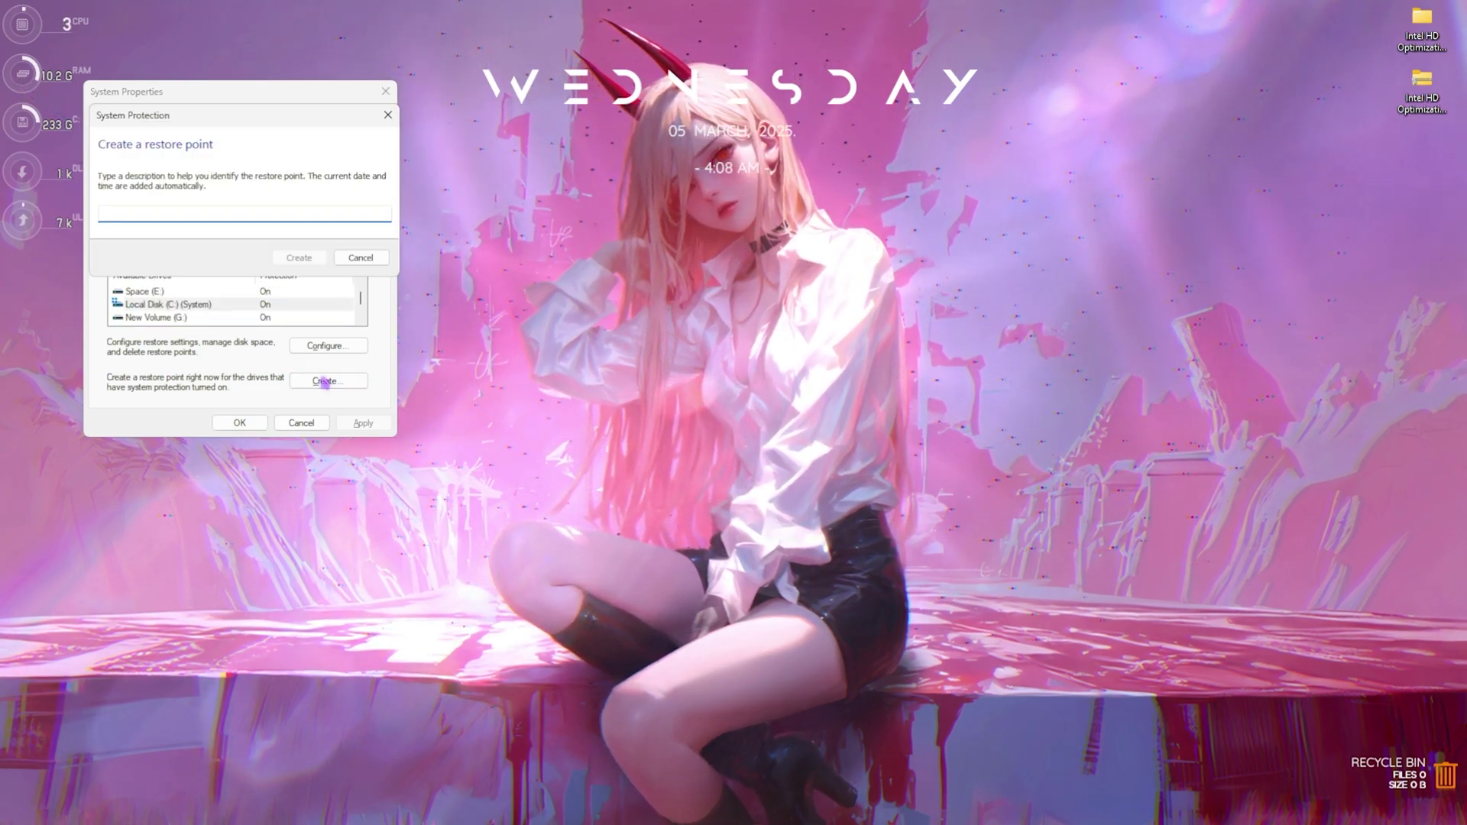
key("Return")
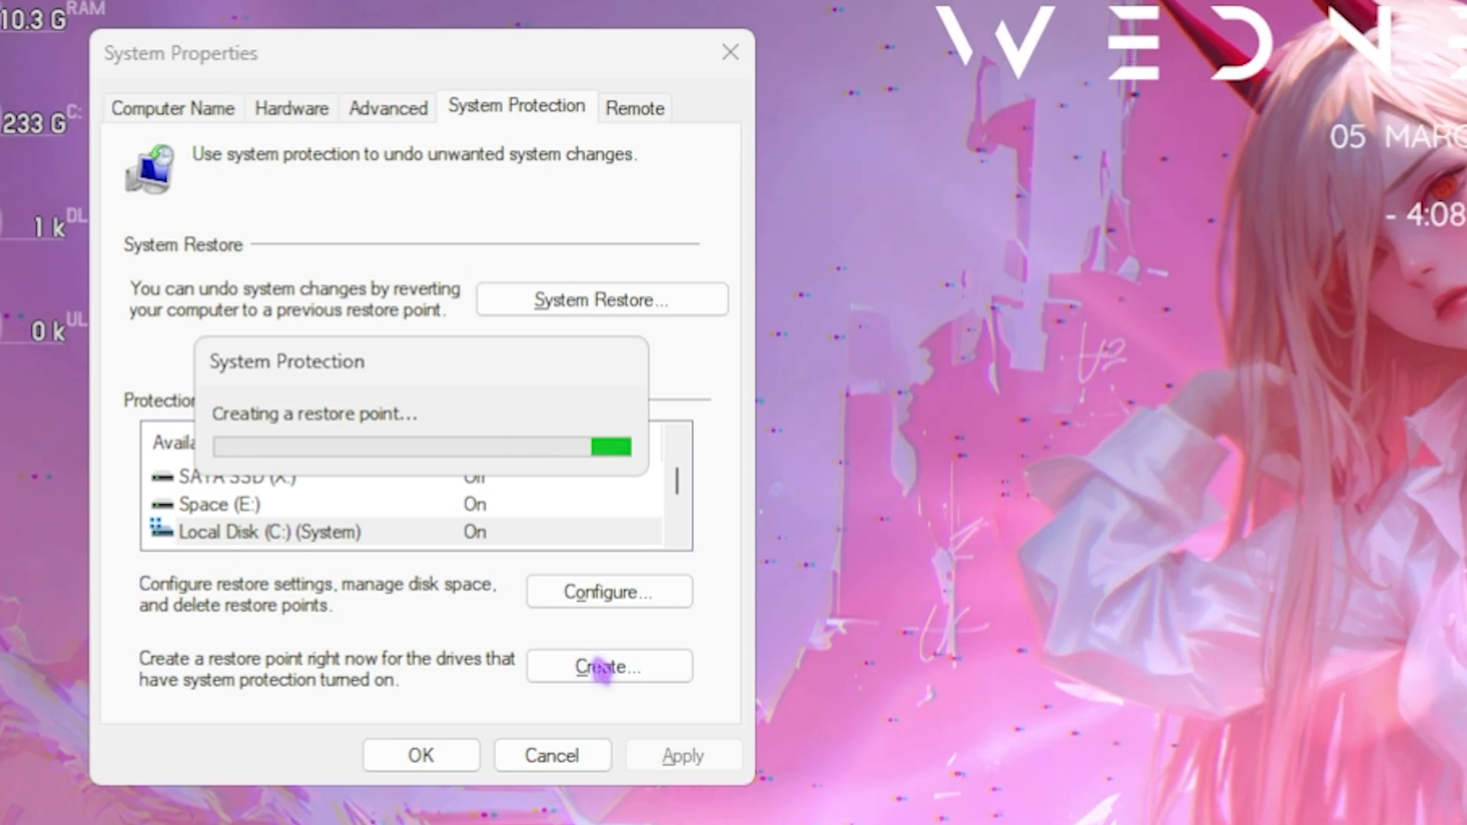
left_click(599, 430)
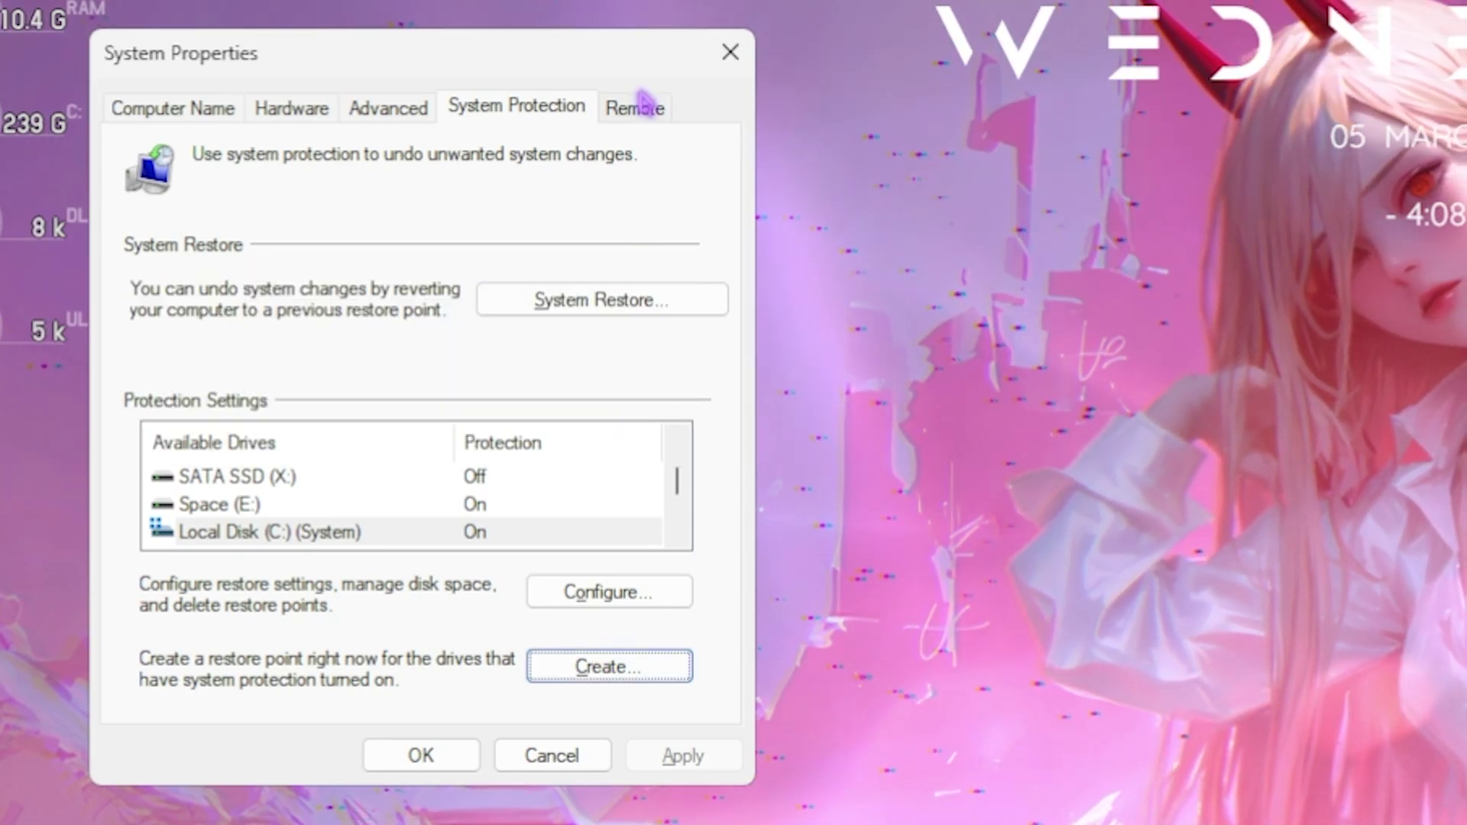
left_click(712, 69)
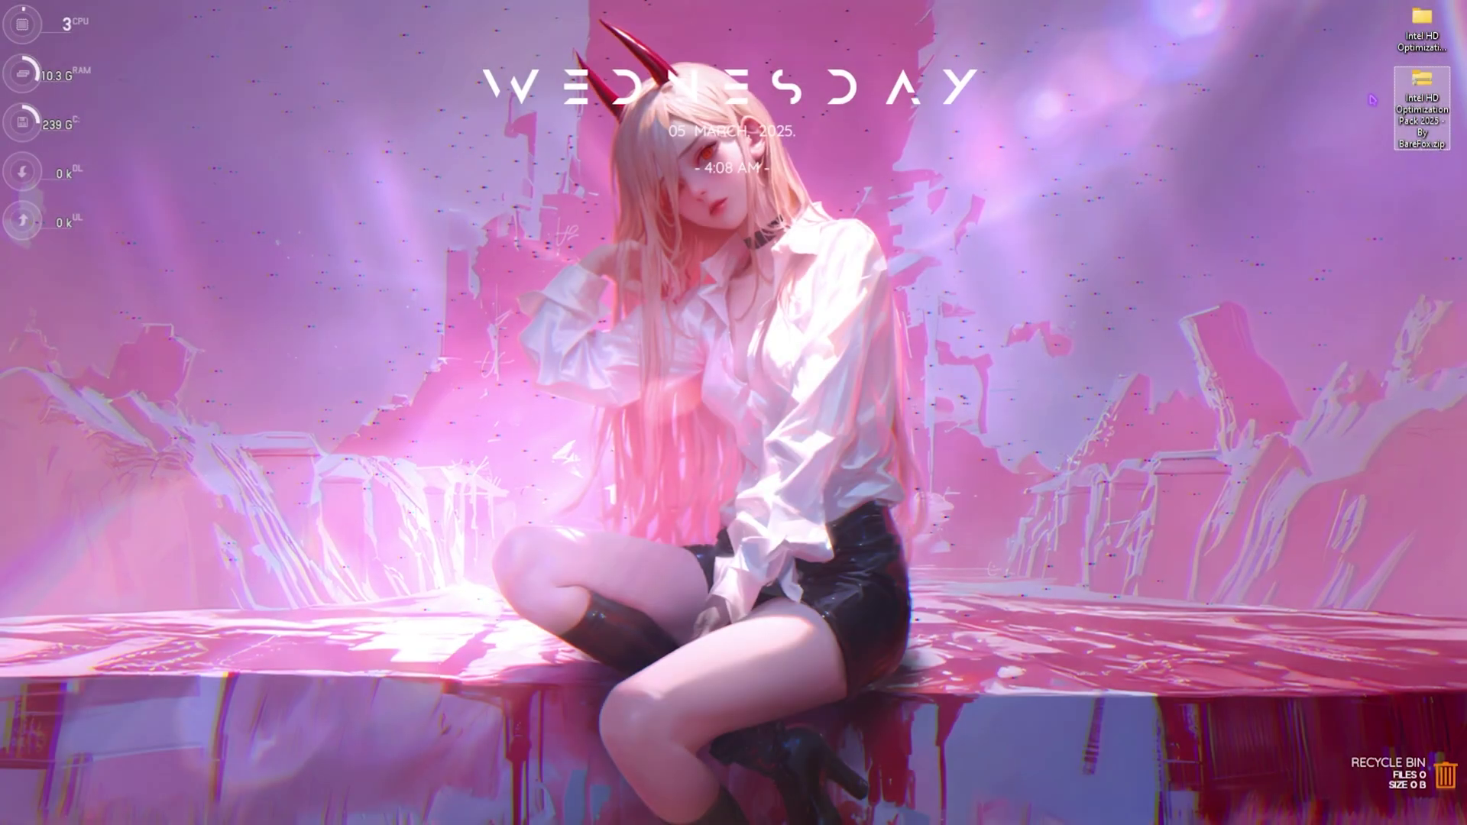
- Open the Intel HD Optimization Pack 2025 maximized and inspect Intel CPU Priority.reg in 1 - INTEL CPU Priority
double_click(1421, 30)
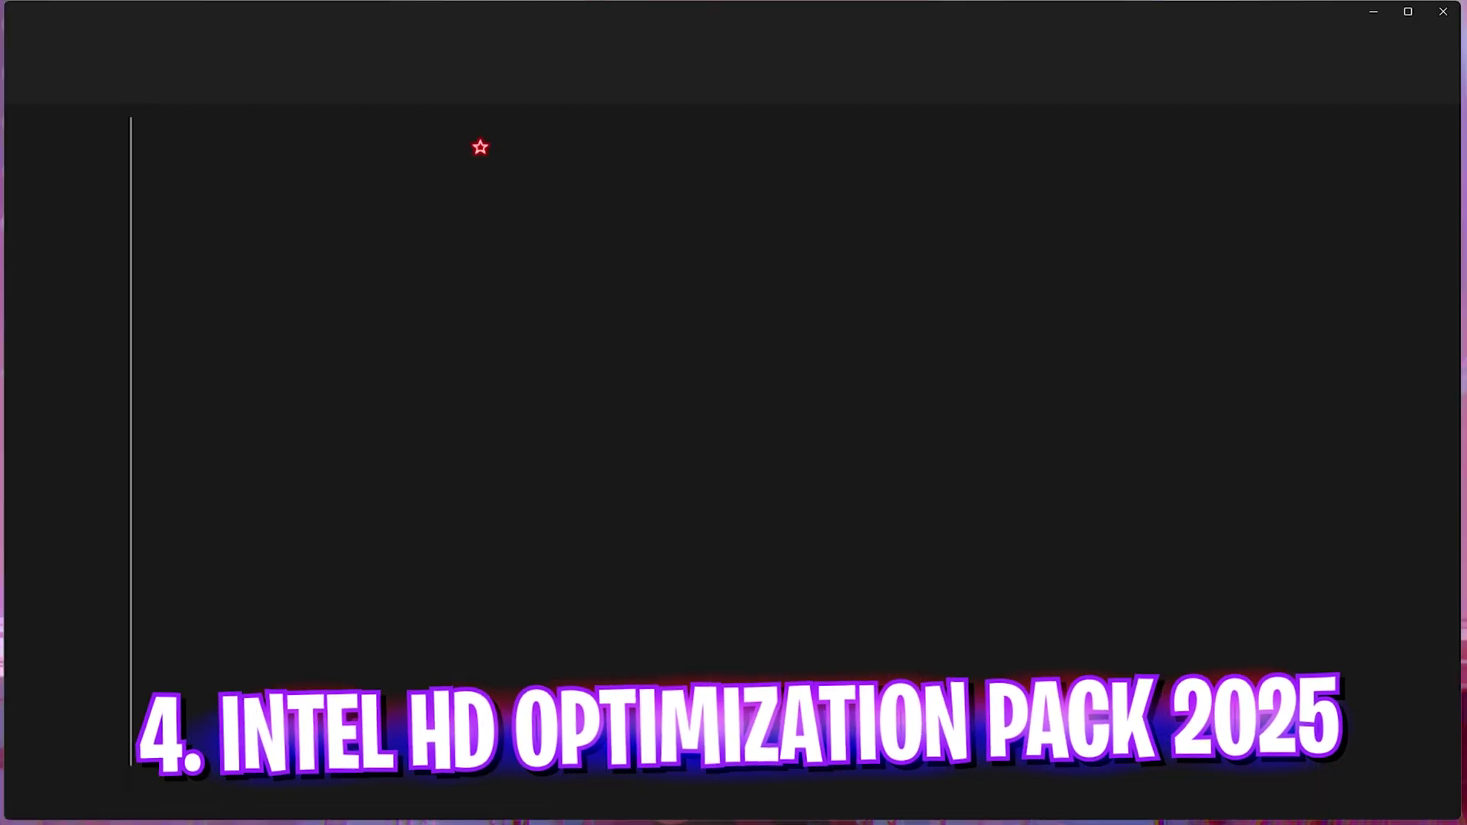
left_click(1407, 12)
left_click_drag(262, 311, 229, 285)
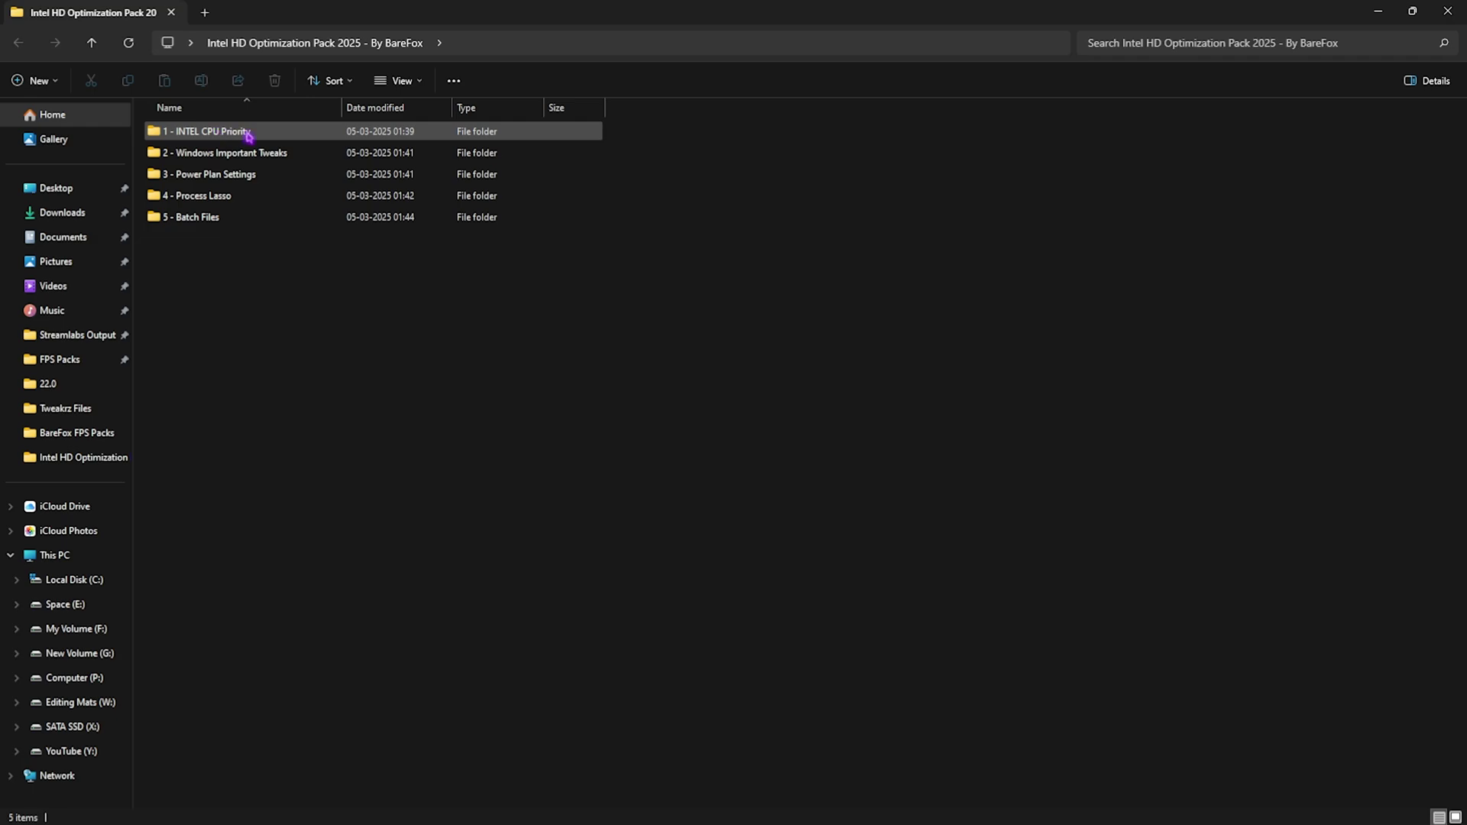
double_click(224, 136)
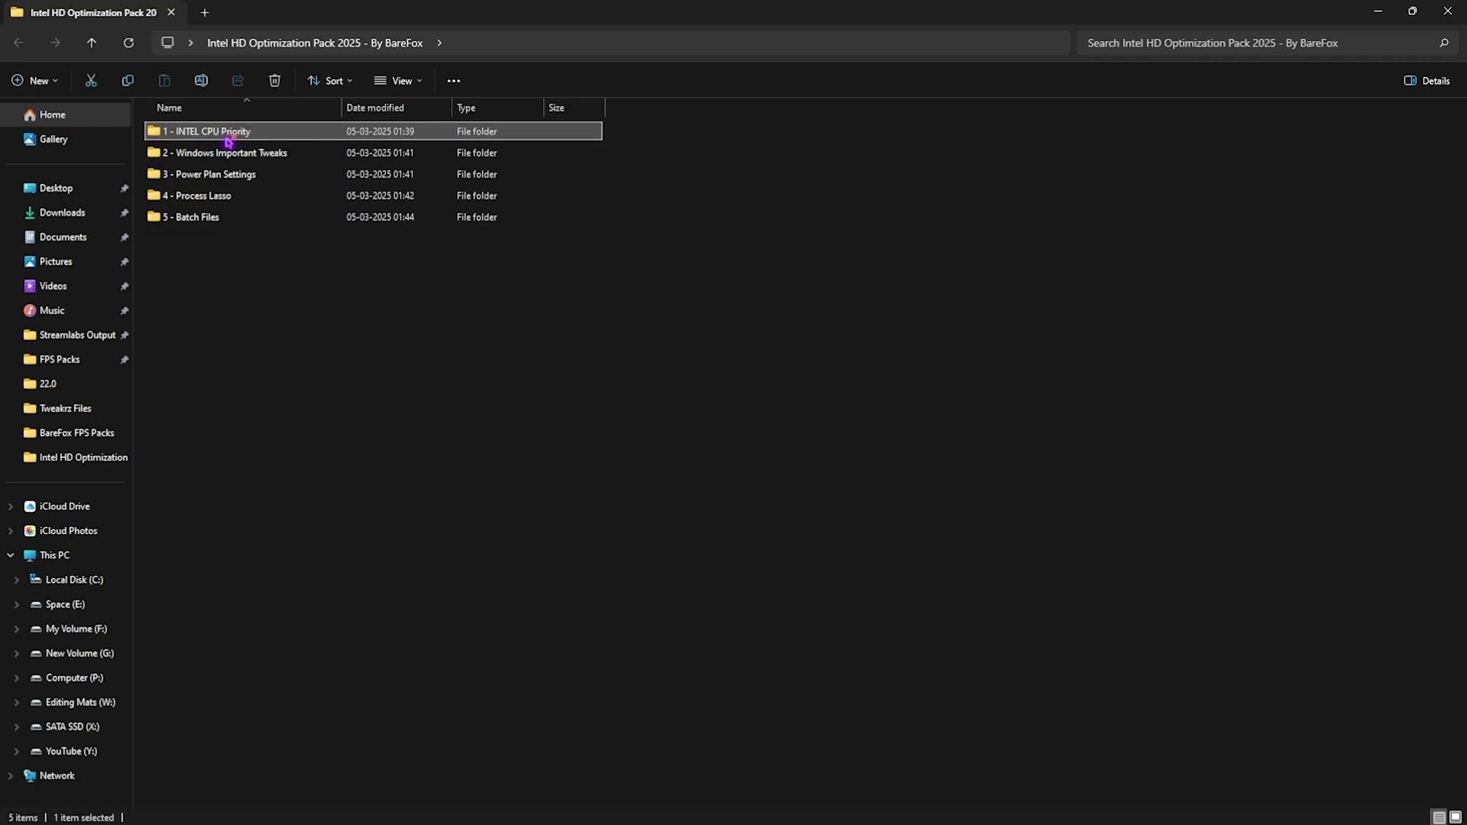
left_click(265, 136)
right_click(264, 137)
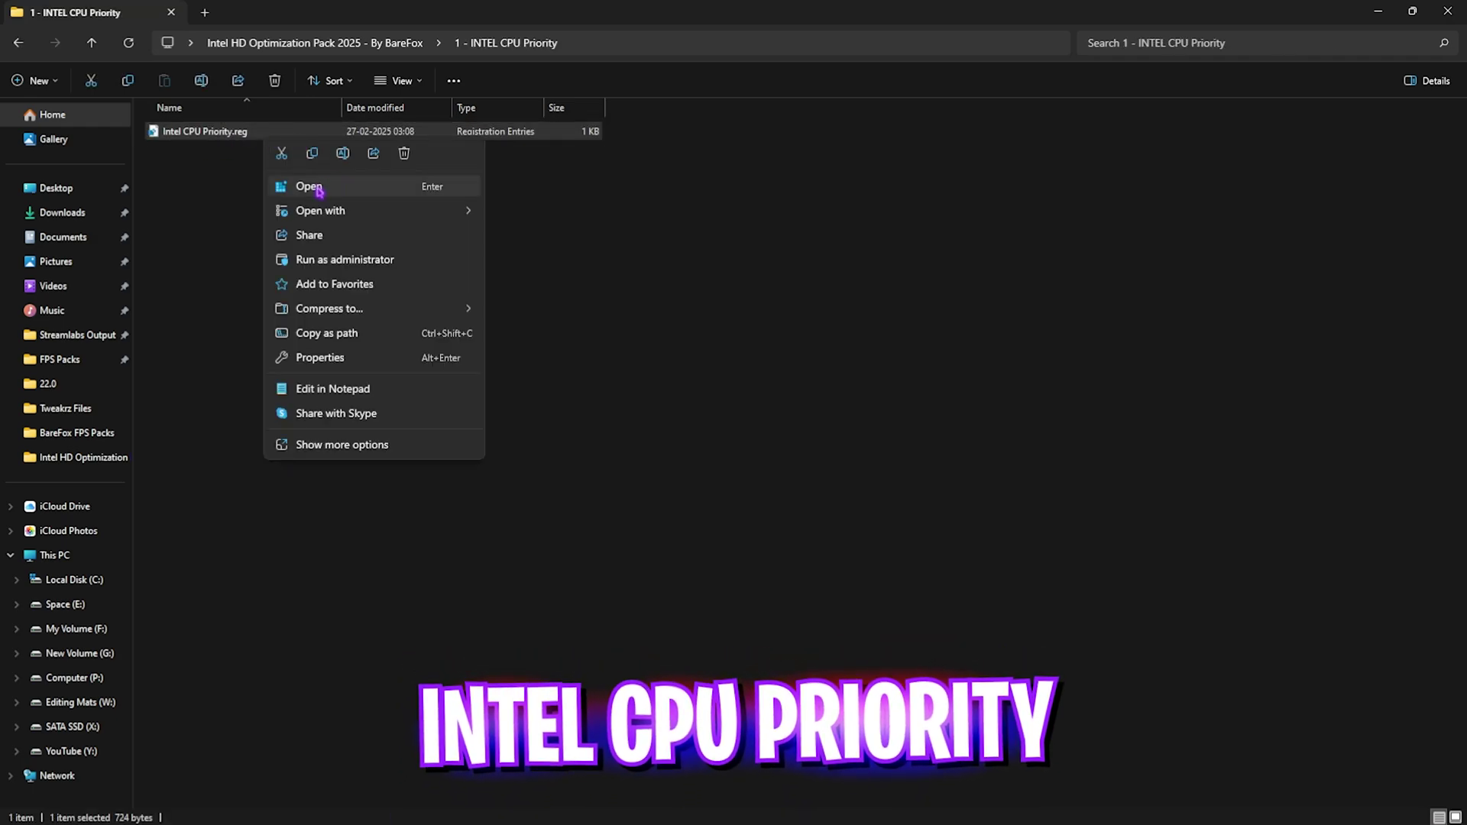
left_click(195, 191)
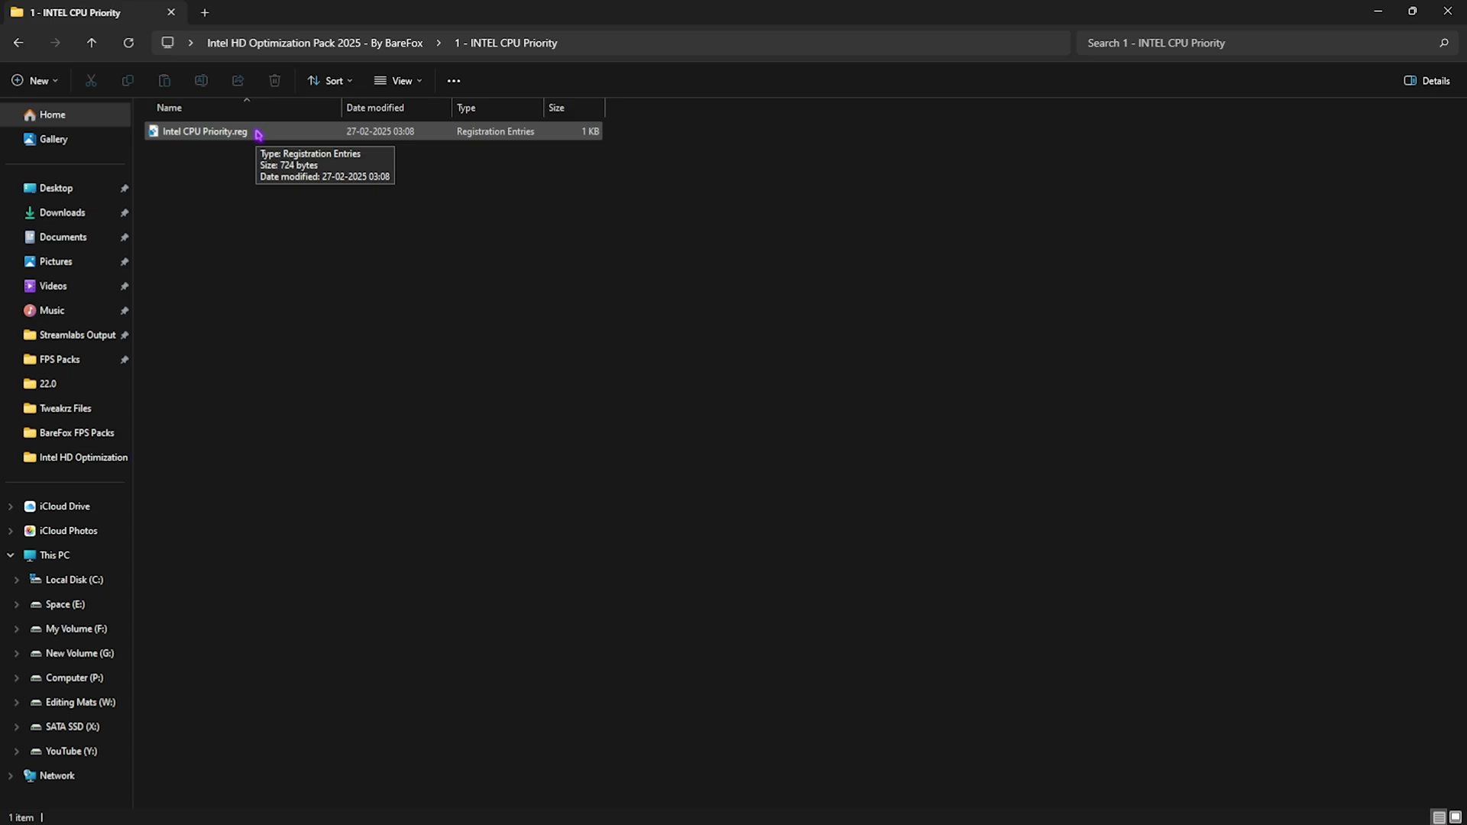
- Go back to the optimization pack and open the 2 - Windows Important Tweaks folder
left_click(311, 44)
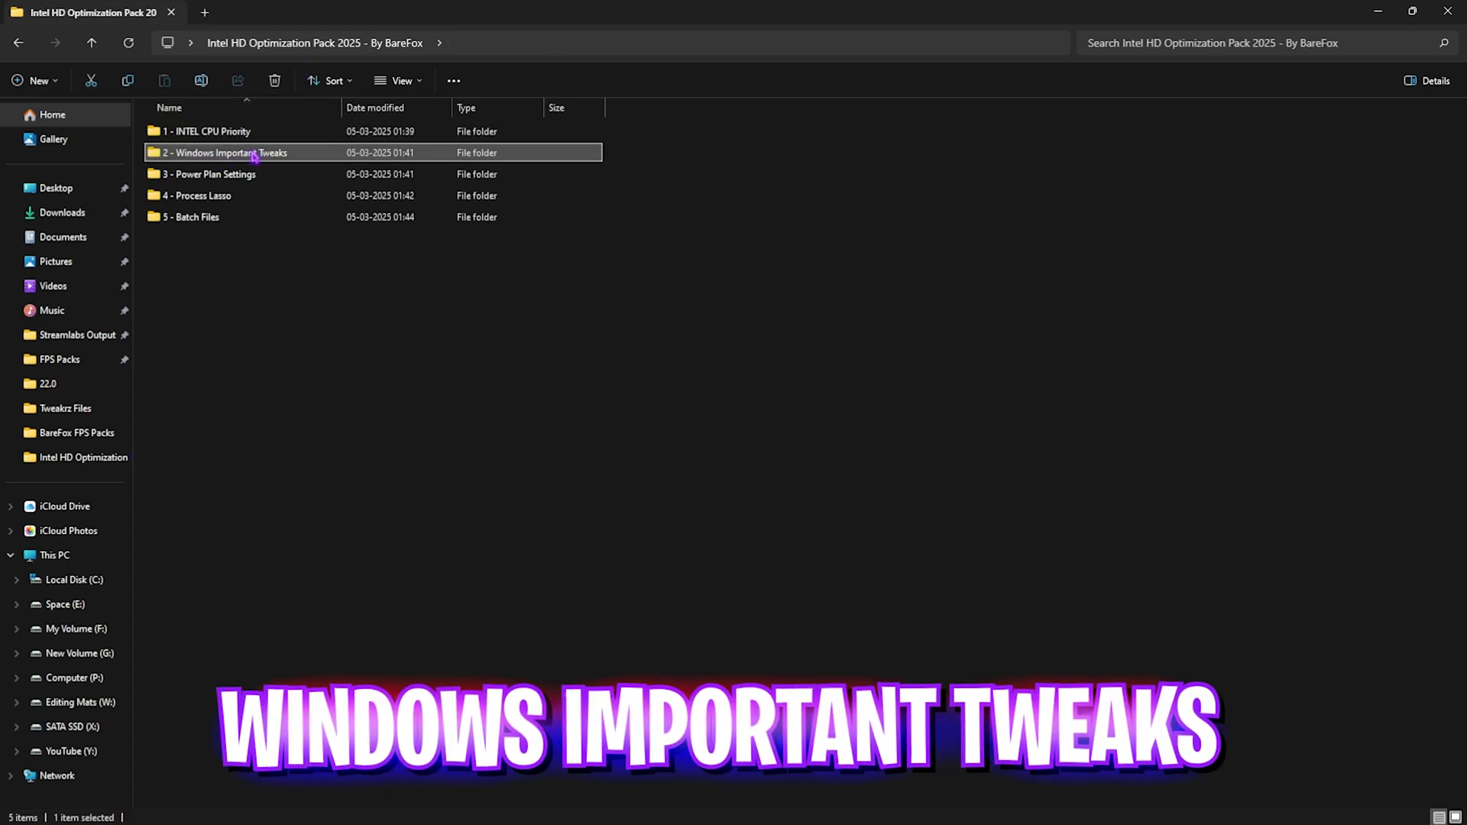
double_click(254, 155)
left_click_drag(210, 282, 272, 196)
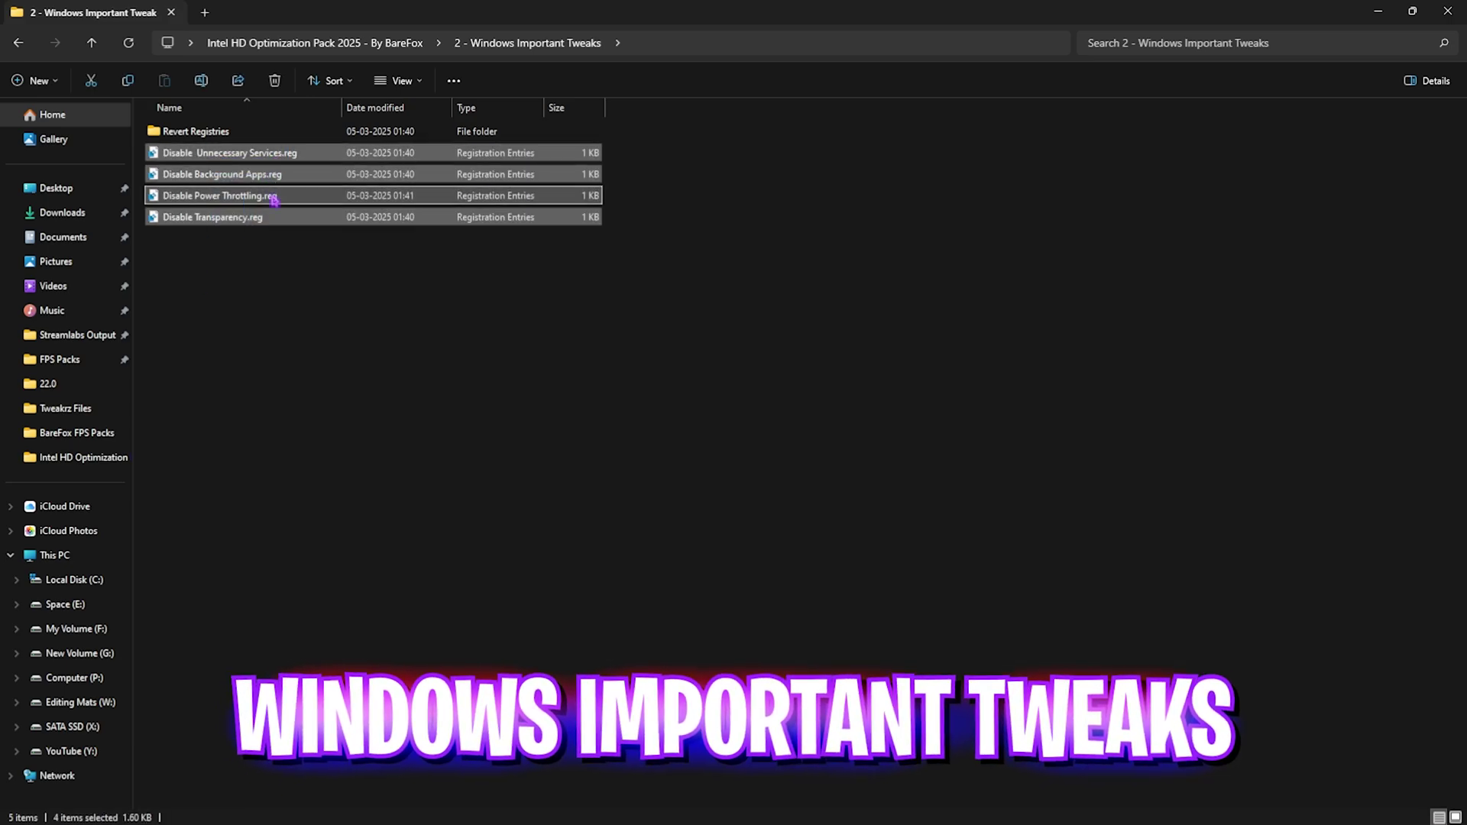
left_click(193, 252)
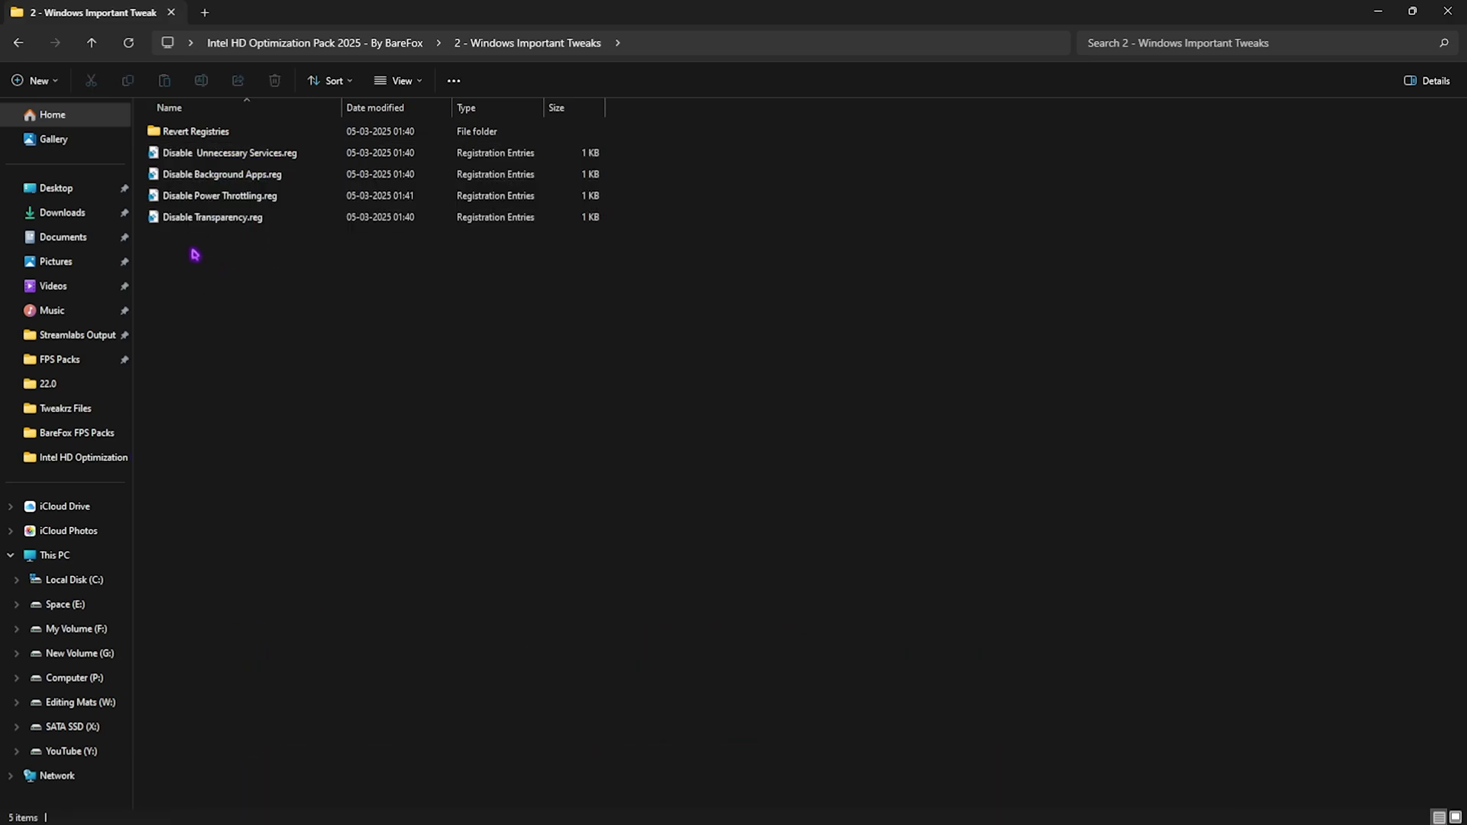
- Review the Disable Unnecessary Services, Power Throttling and Transparency .reg files, then open Revert Registries
left_click(233, 155)
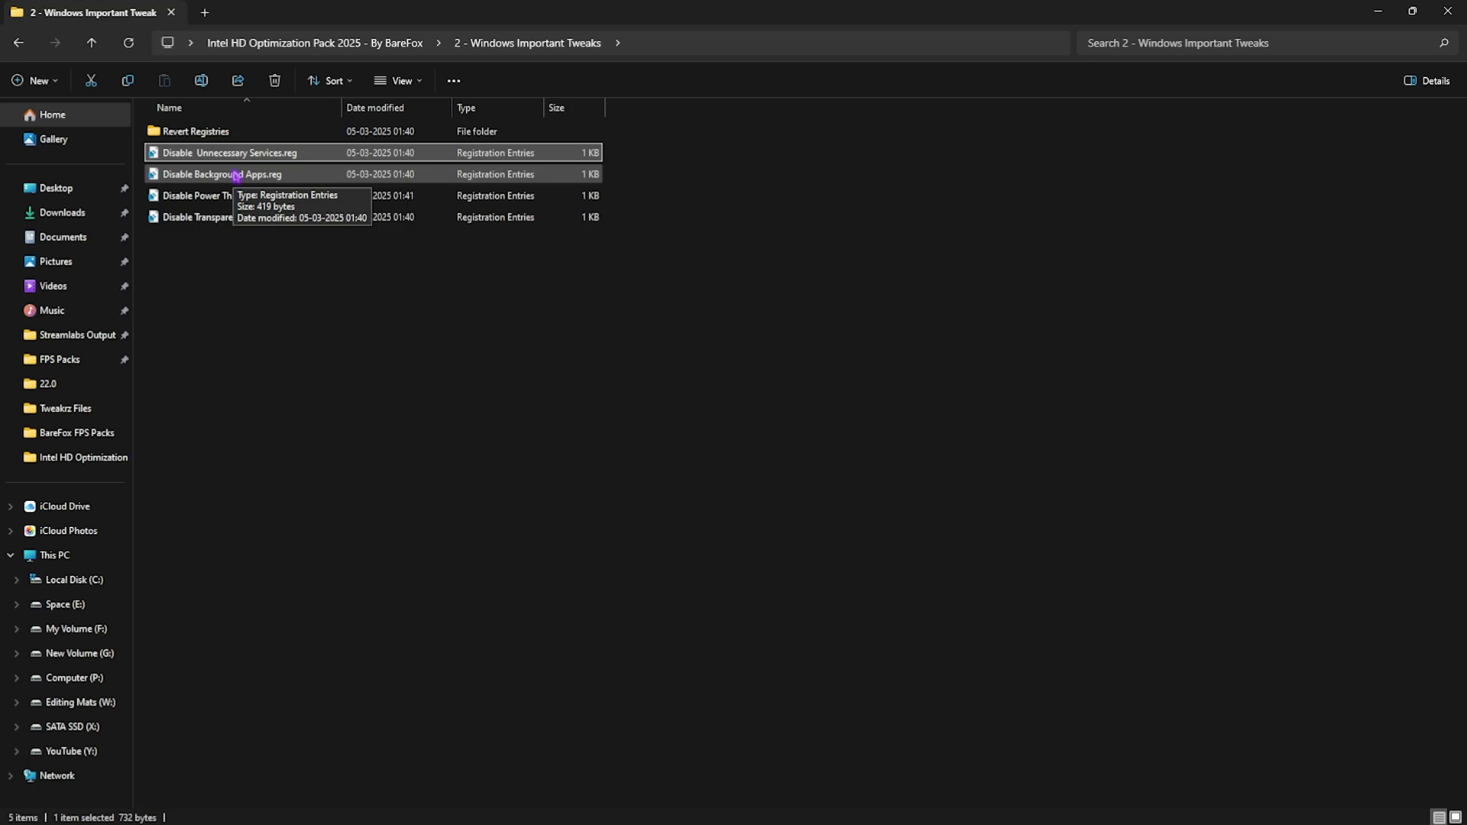
left_click(181, 200)
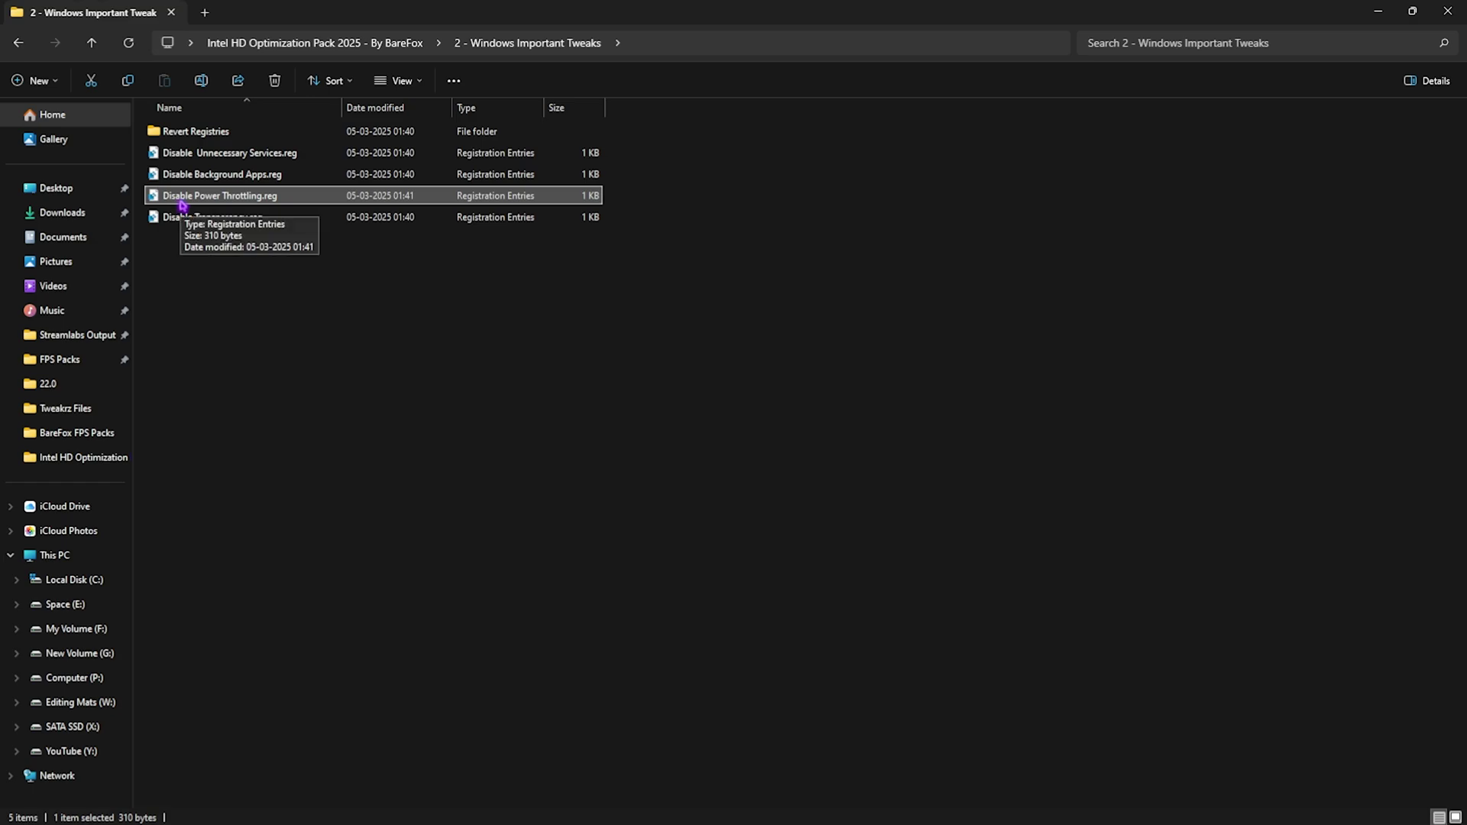
left_click(207, 218)
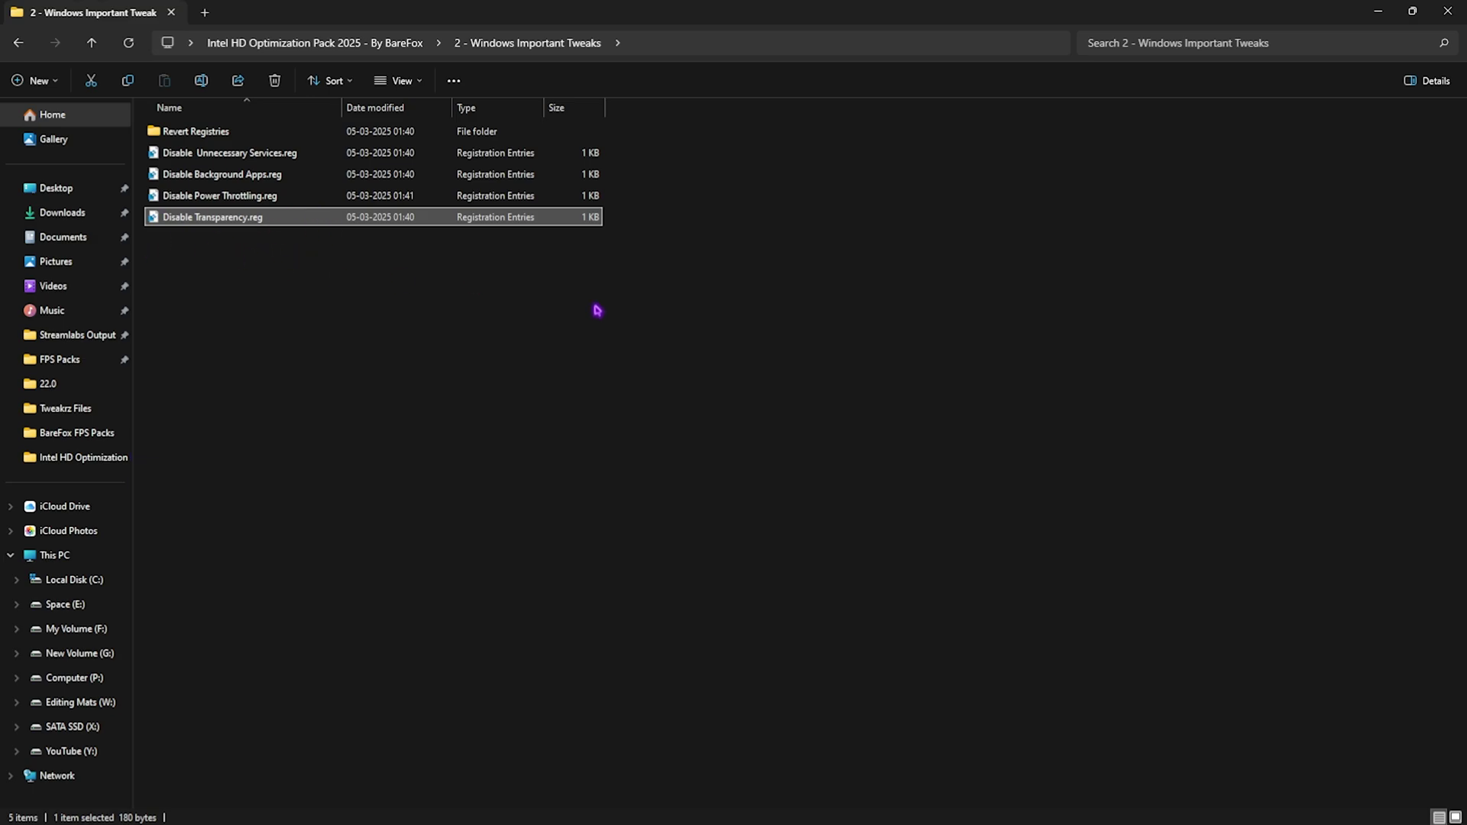
left_click(399, 447)
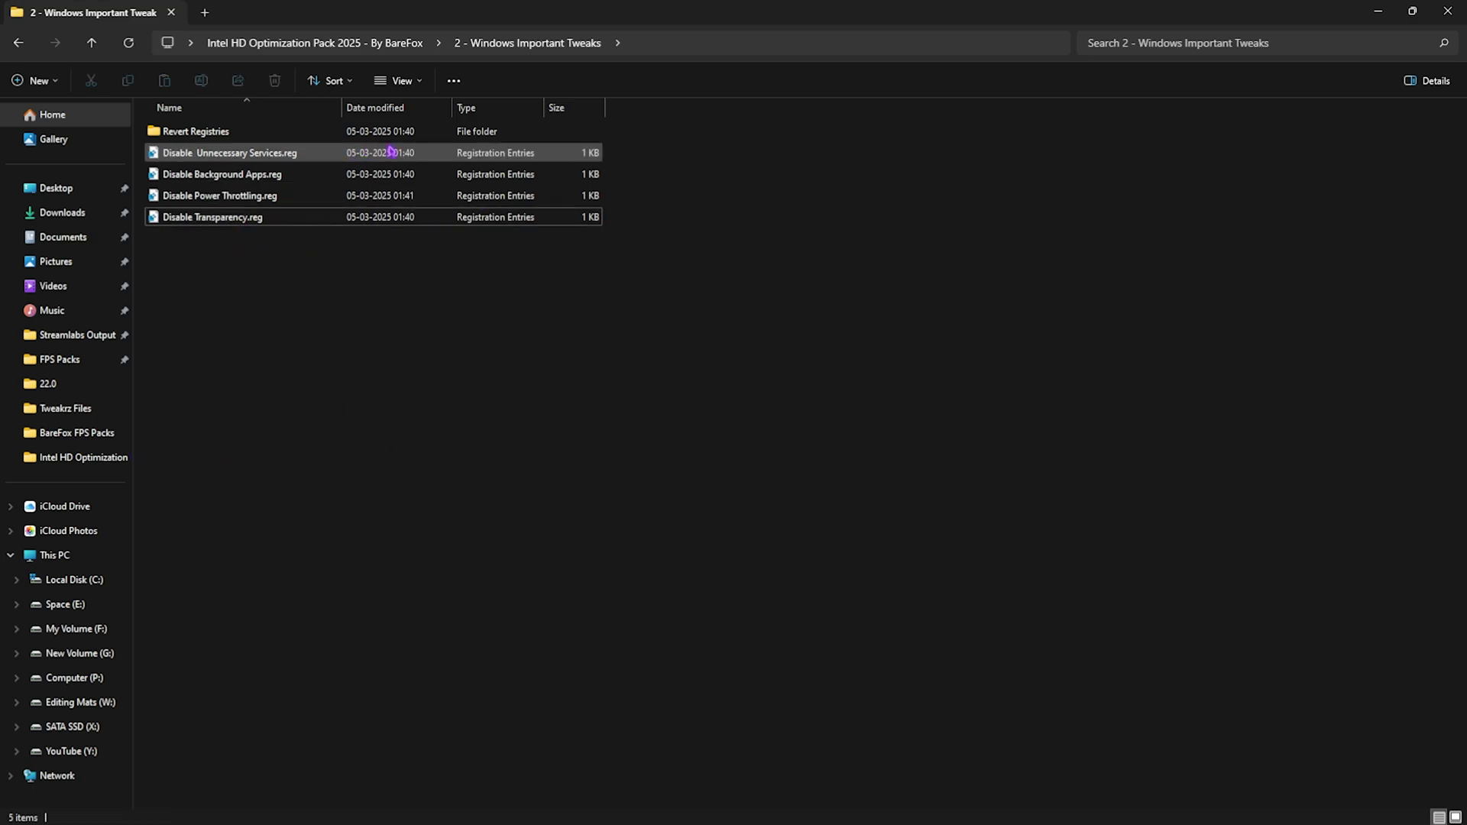
double_click(313, 131)
left_click_drag(311, 196, 268, 130)
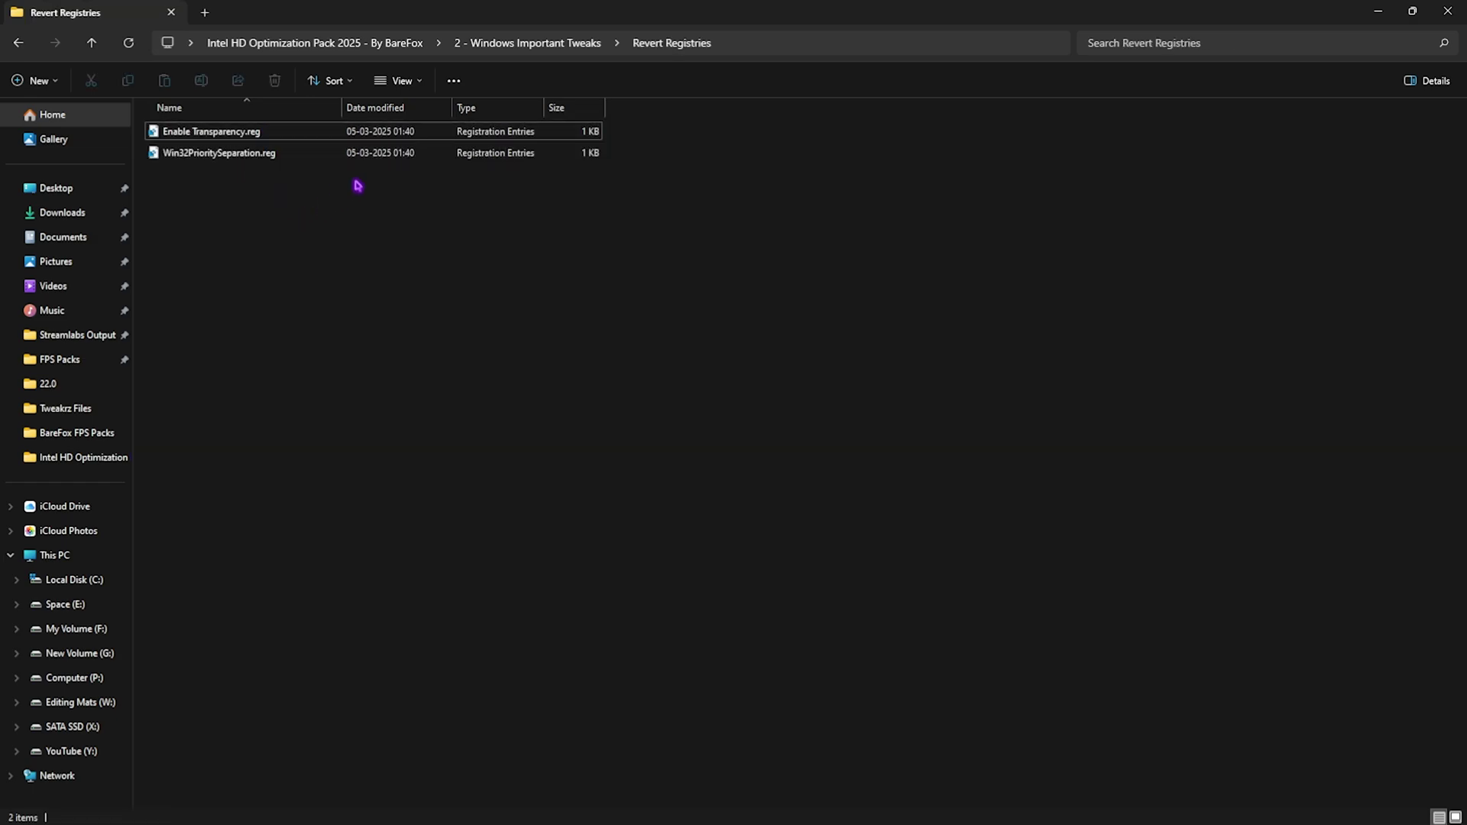
- Open 3 - Power Plan Settings and inspect the Ultimate Performance import script without running it
left_click(369, 43)
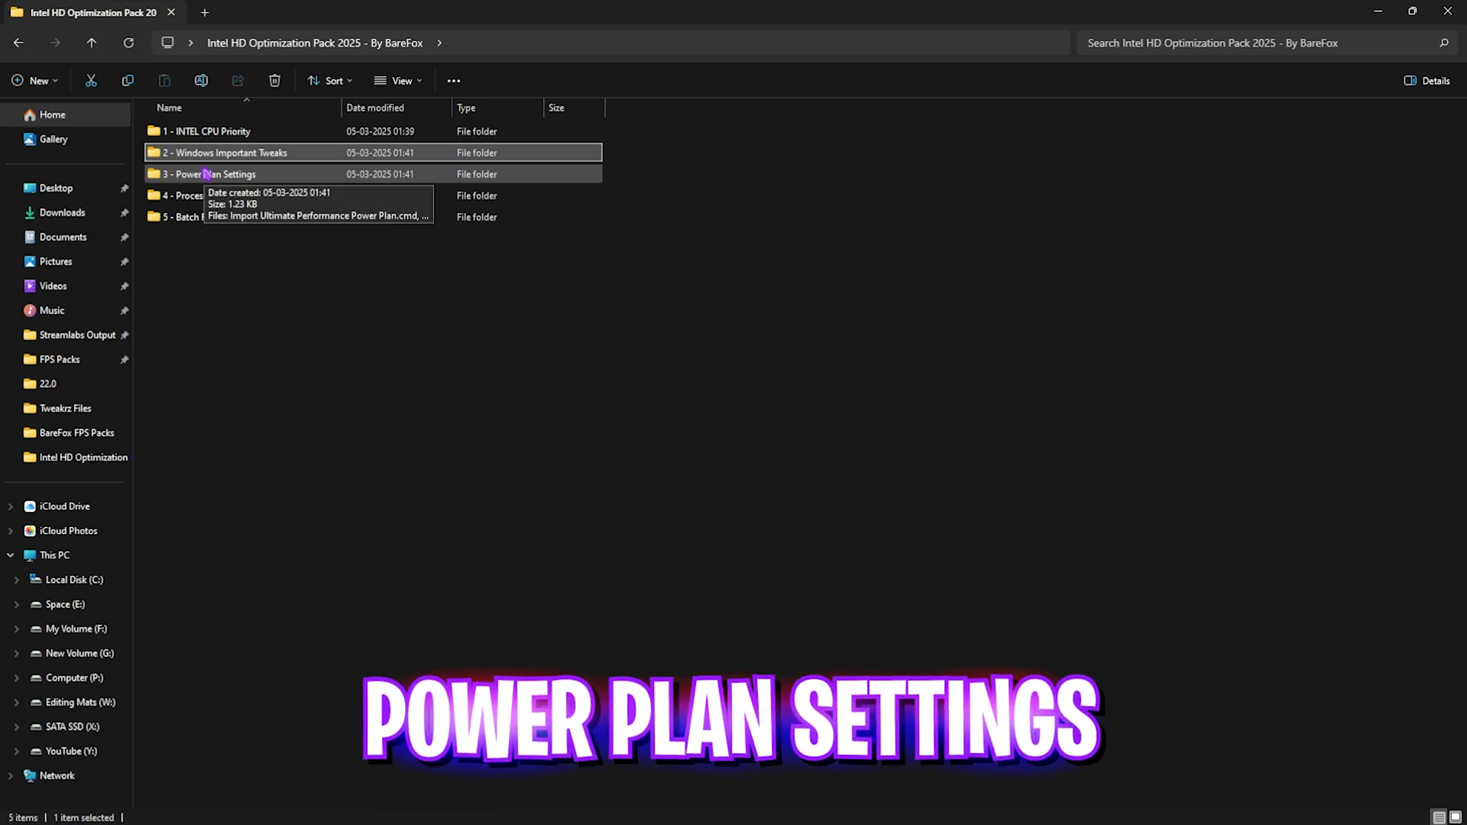
double_click(208, 174)
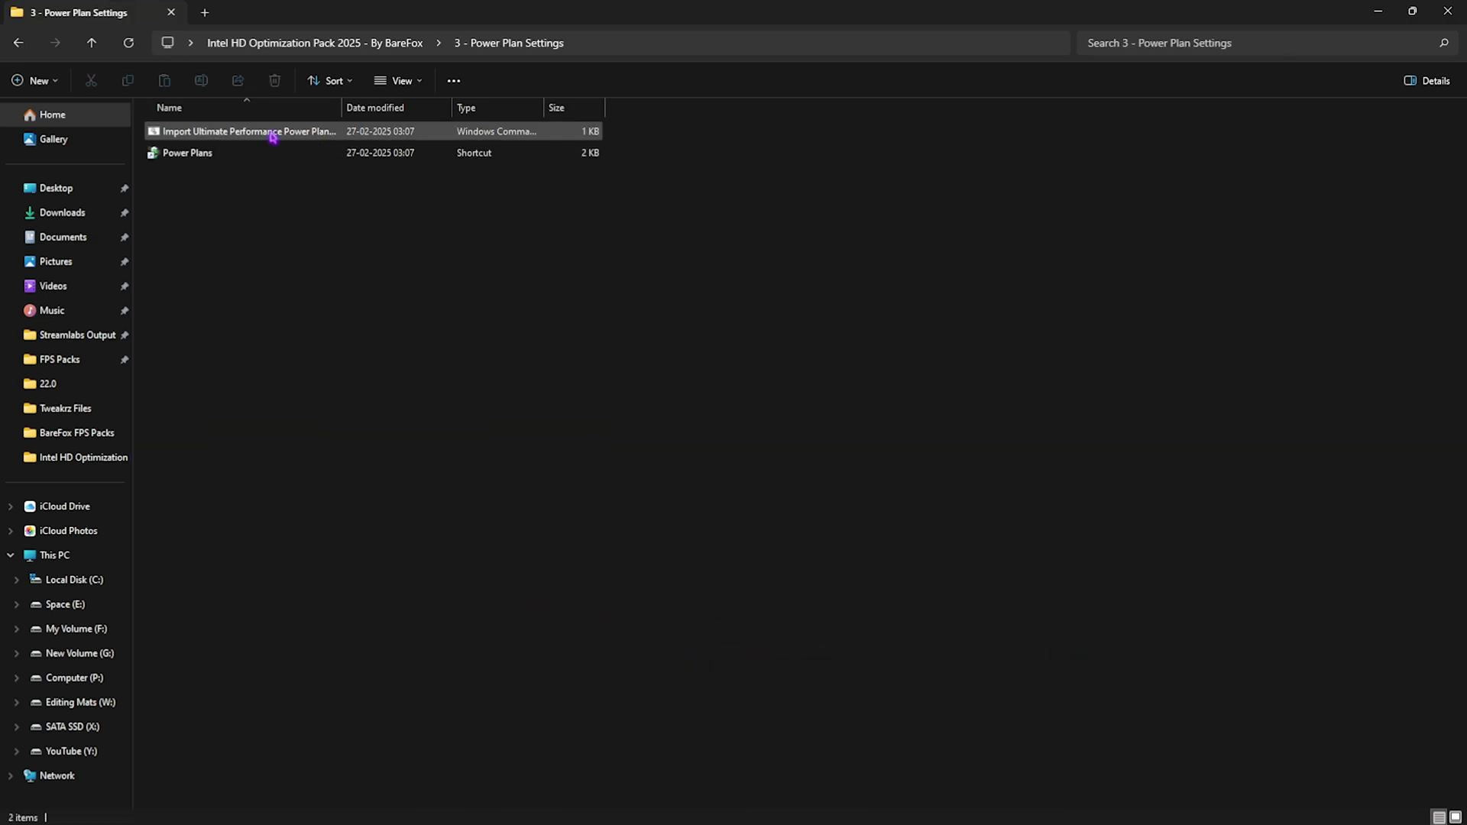
right_click(244, 136)
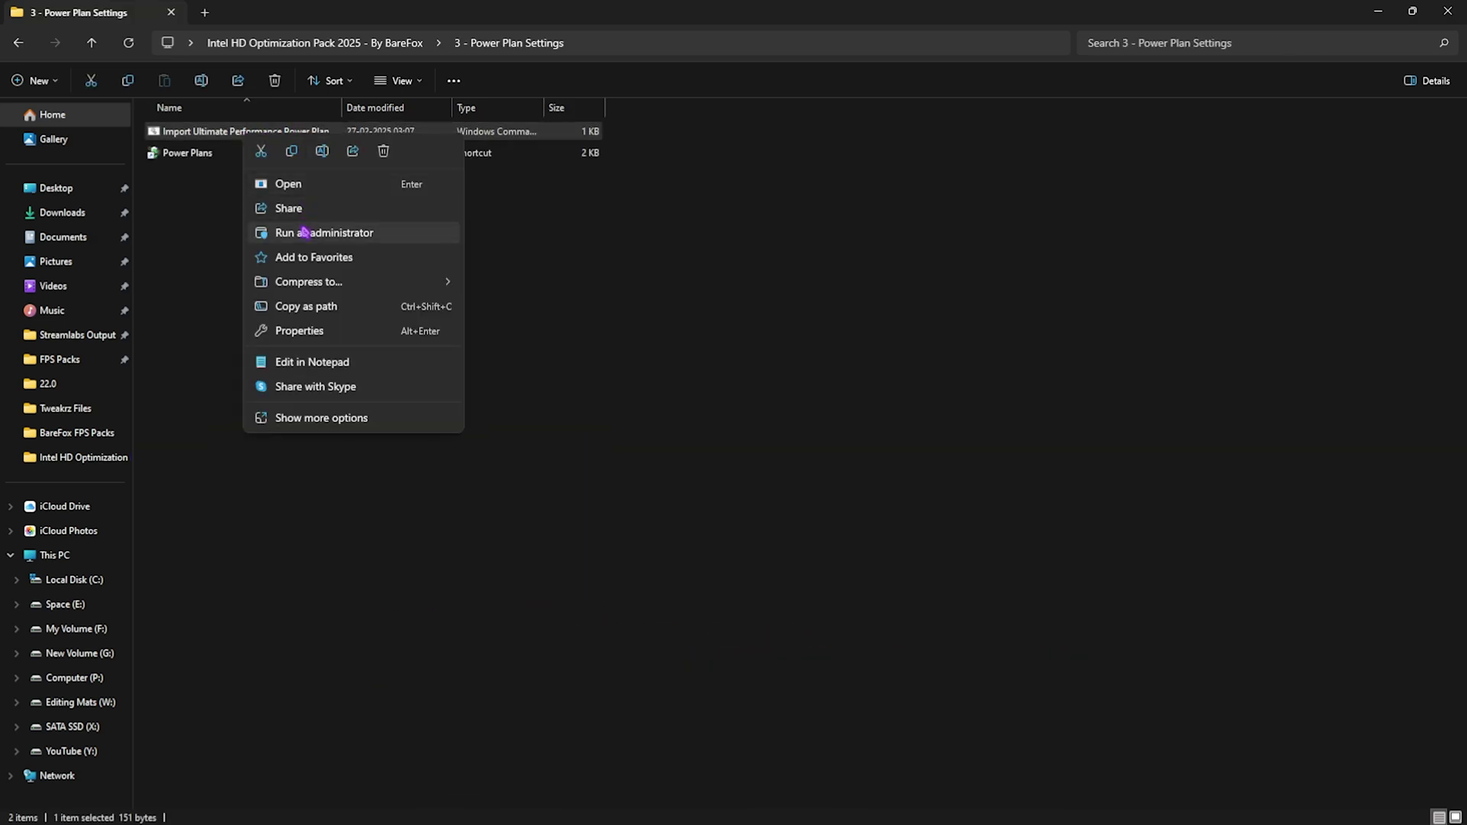
left_click(165, 204)
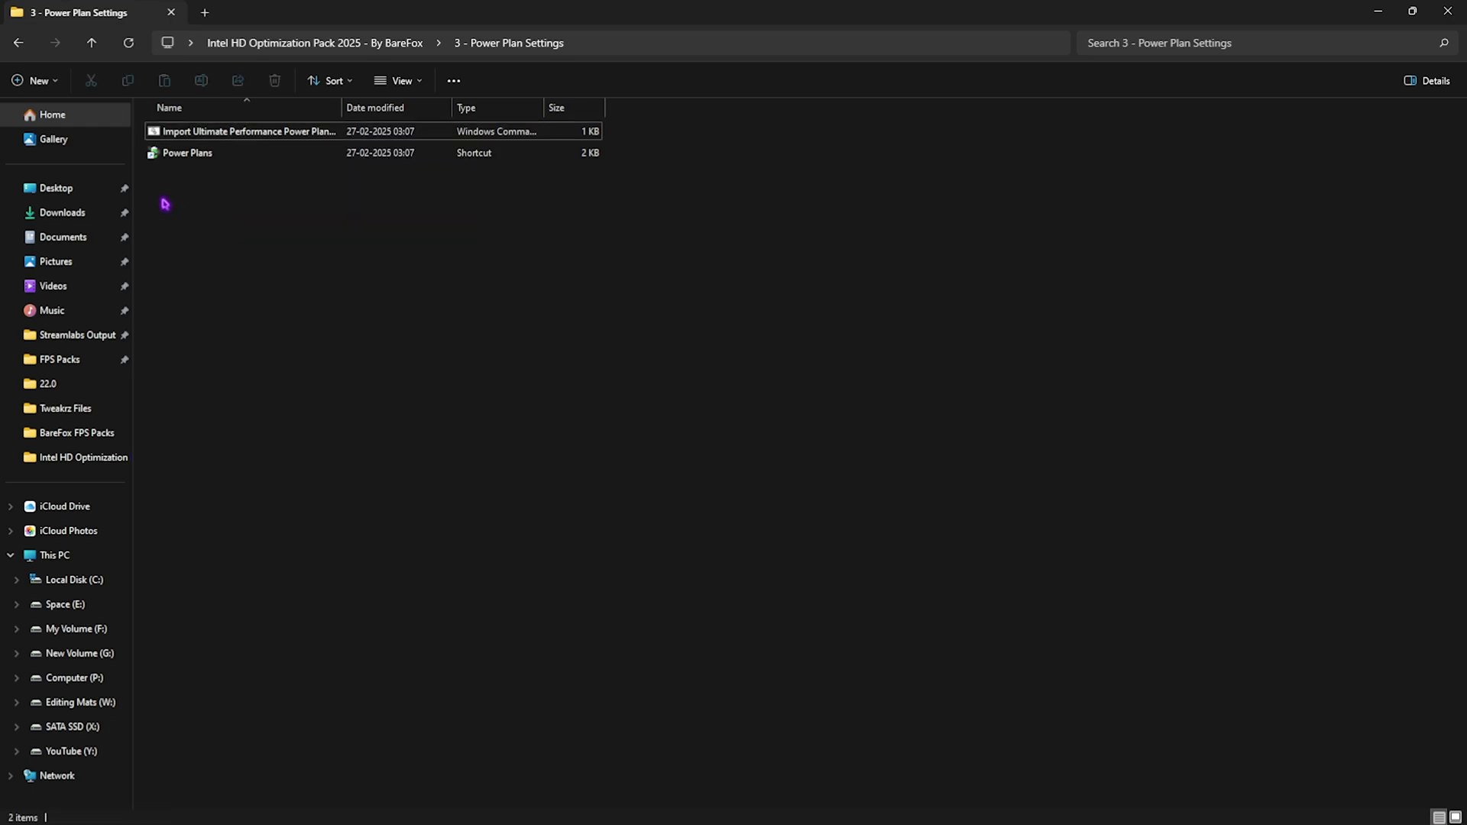
- Through the Power Plans shortcut, make Ultimate Performance the active power plan
double_click(233, 158)
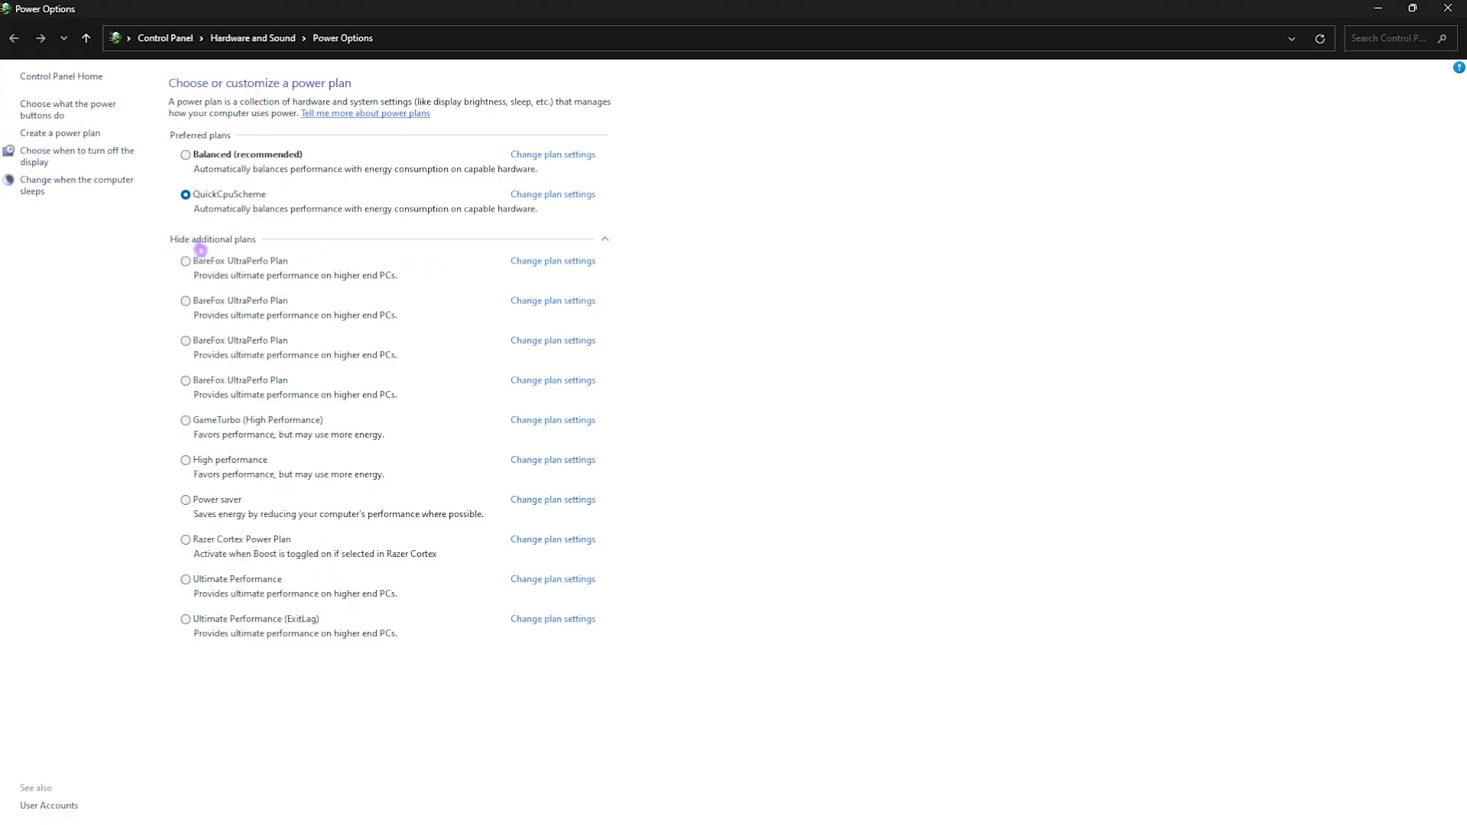
left_click(203, 241)
left_click(230, 240)
left_click(237, 460)
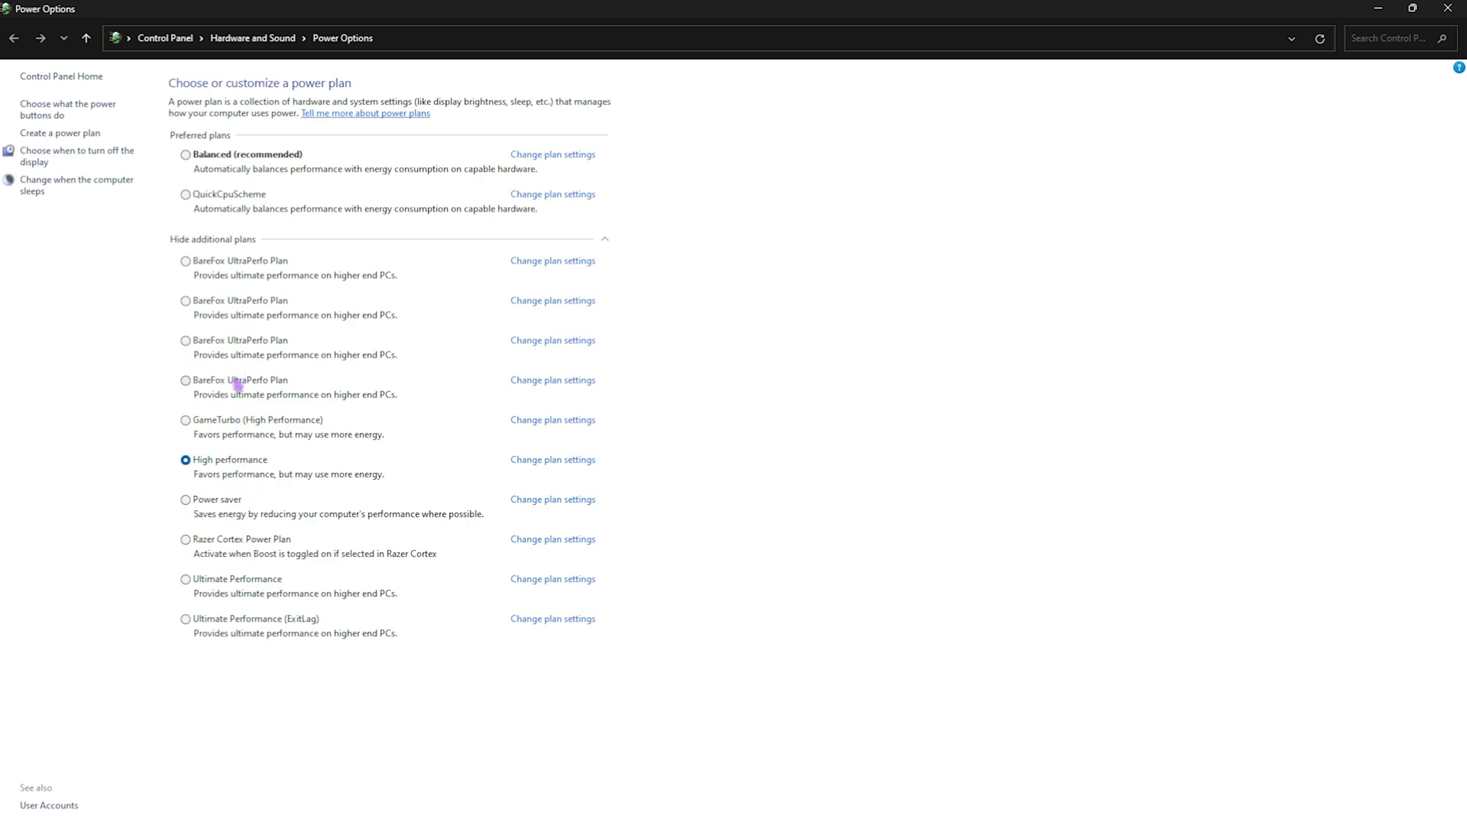
left_click(231, 579)
- Close Power Options and open the pack's 4 - Process Lasso folder, selecting the installer
left_click(1446, 9)
key("alt+Up")
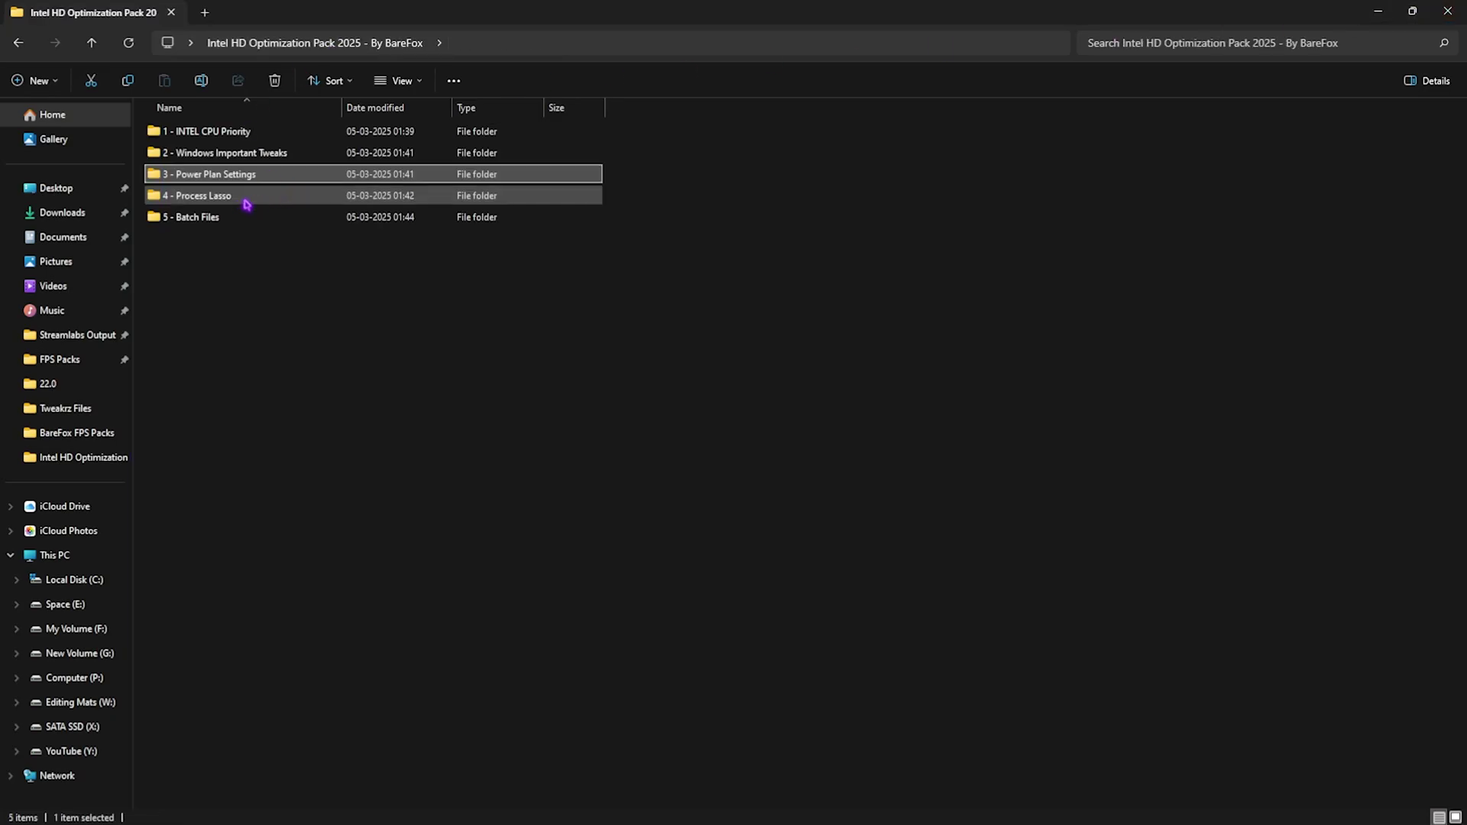
double_click(253, 200)
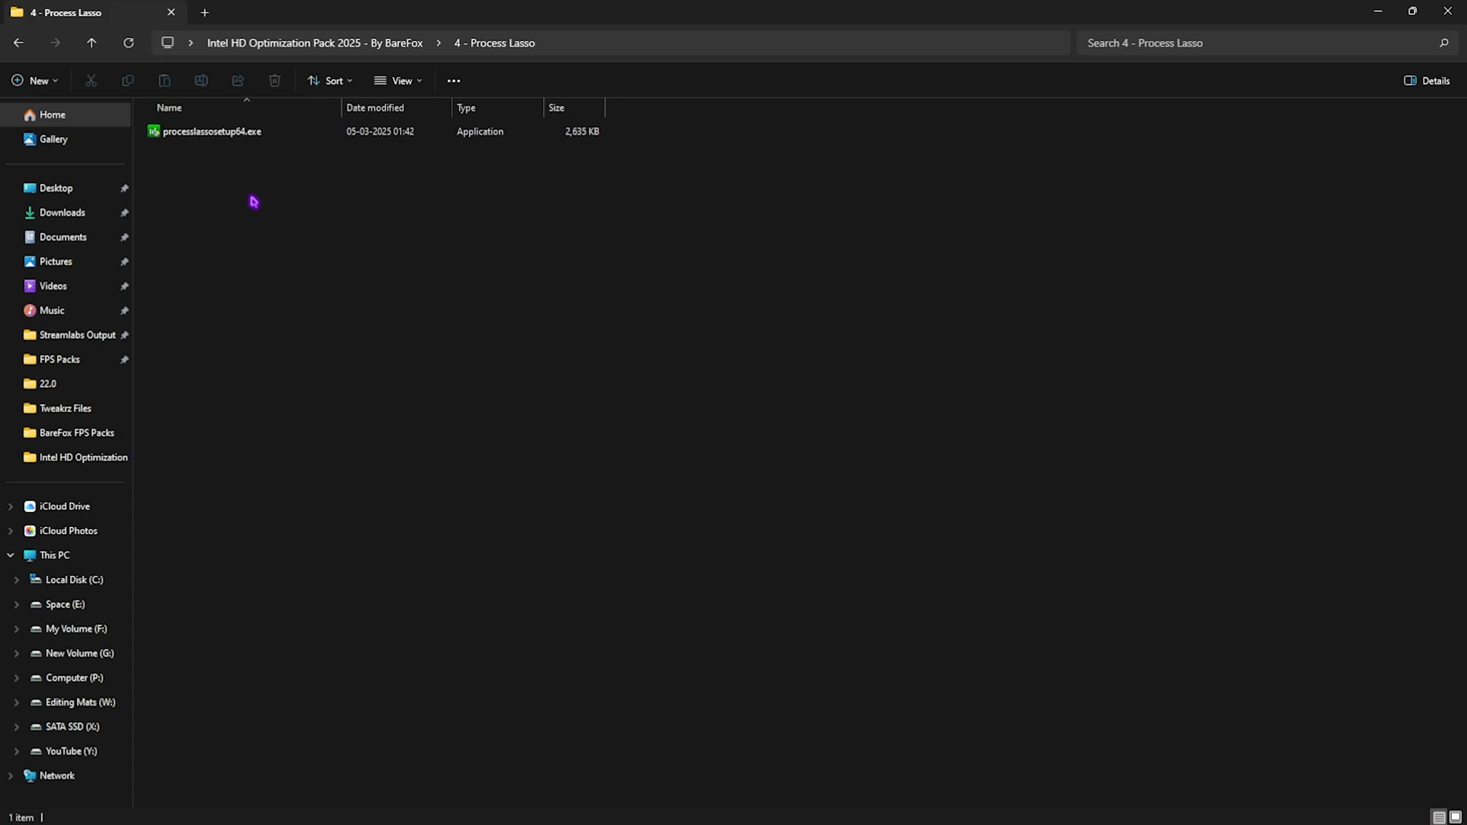
left_click(275, 139)
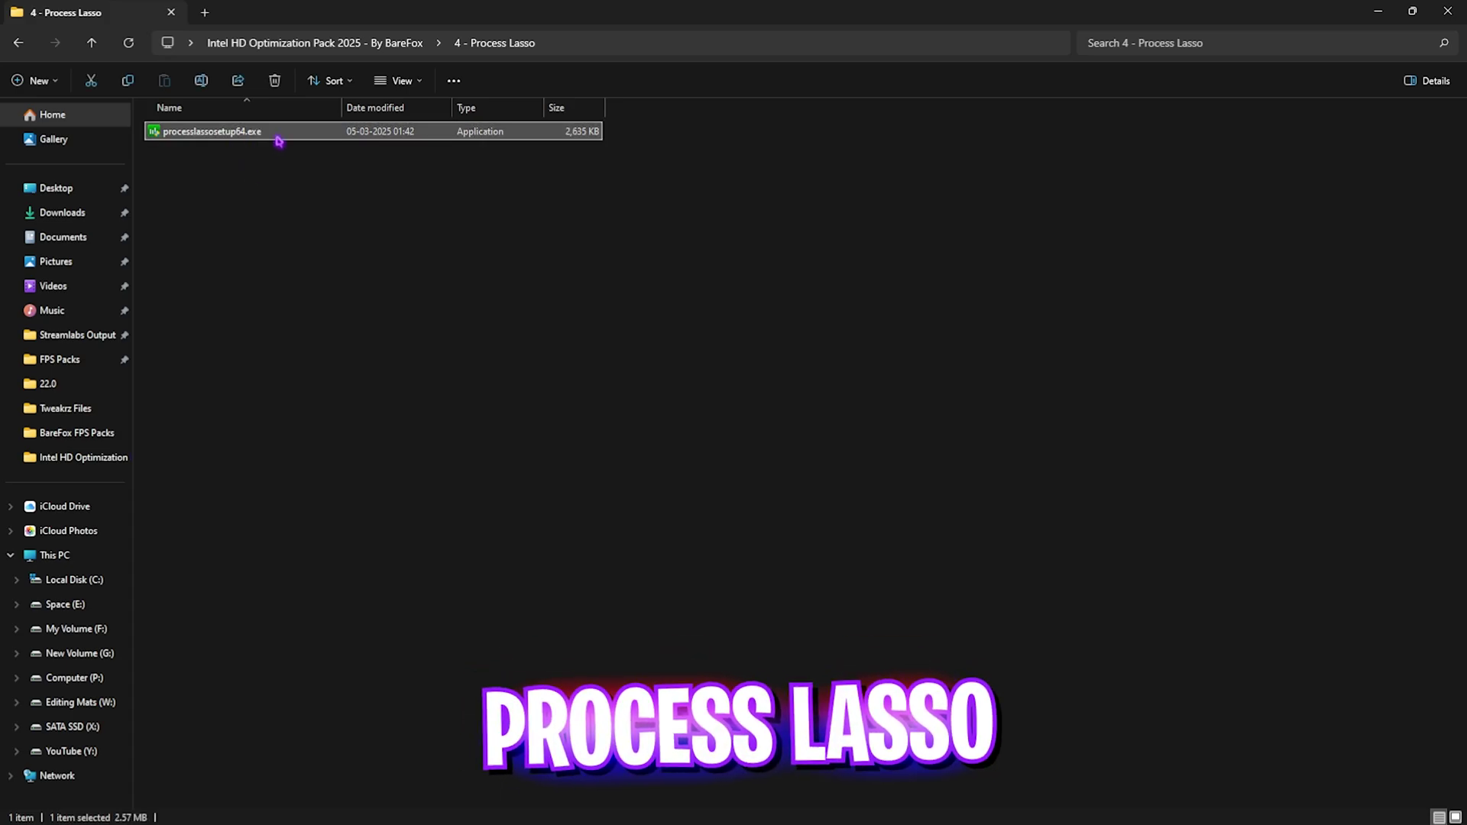
- Launch Process Lasso from the Start menu's Recommended list
key("super")
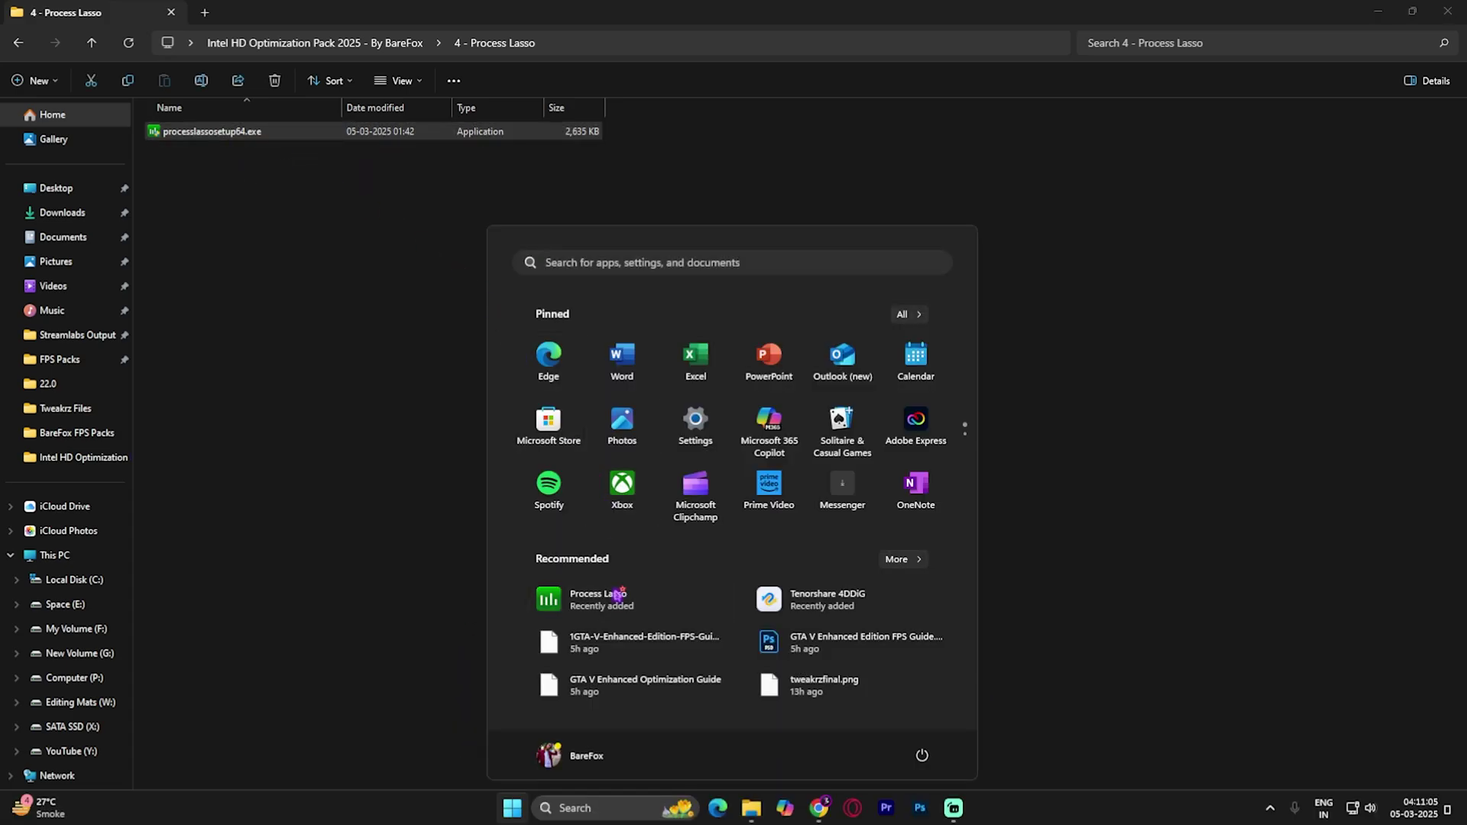
left_click(580, 599)
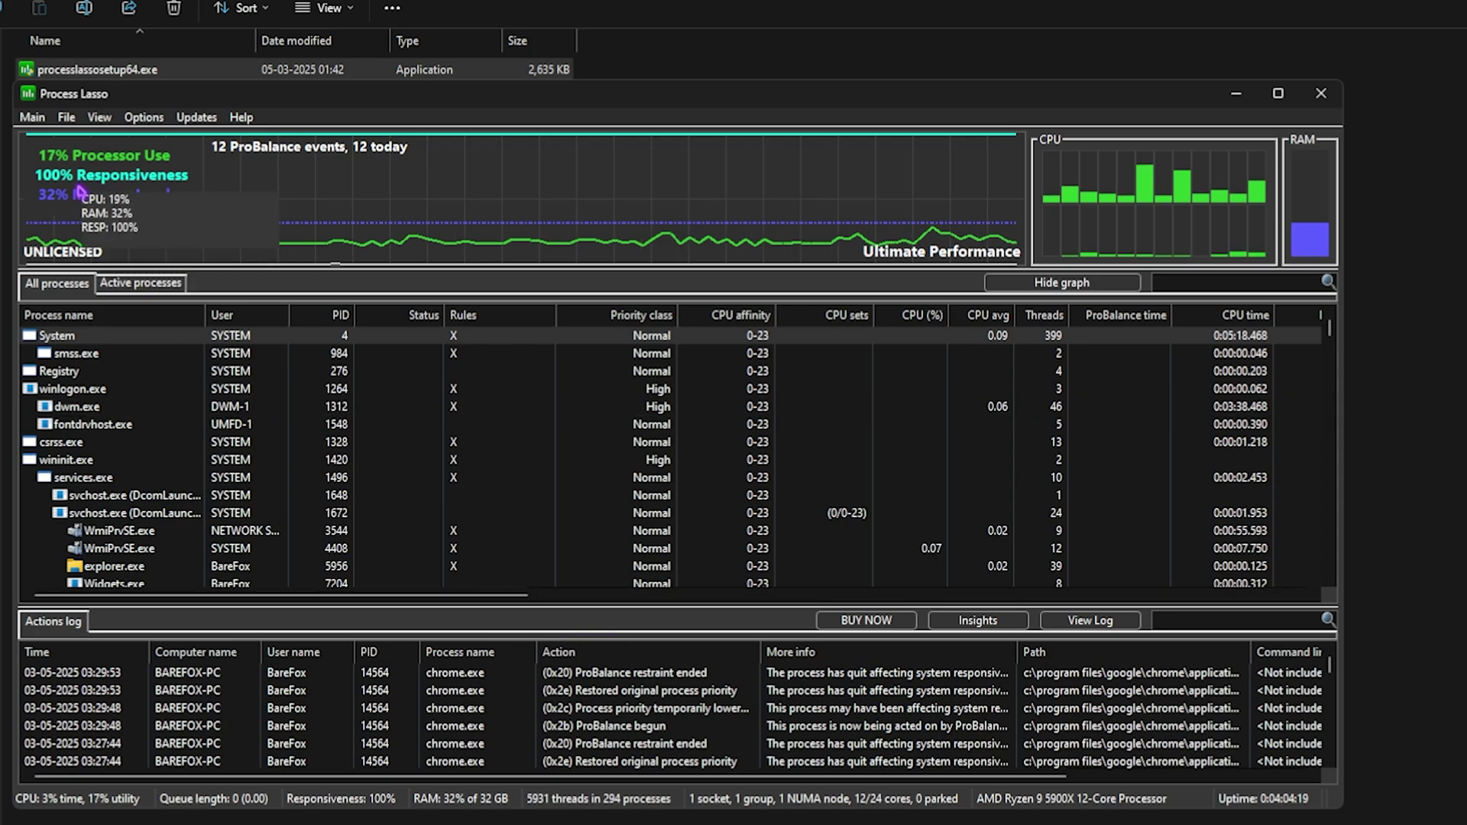
left_click(34, 119)
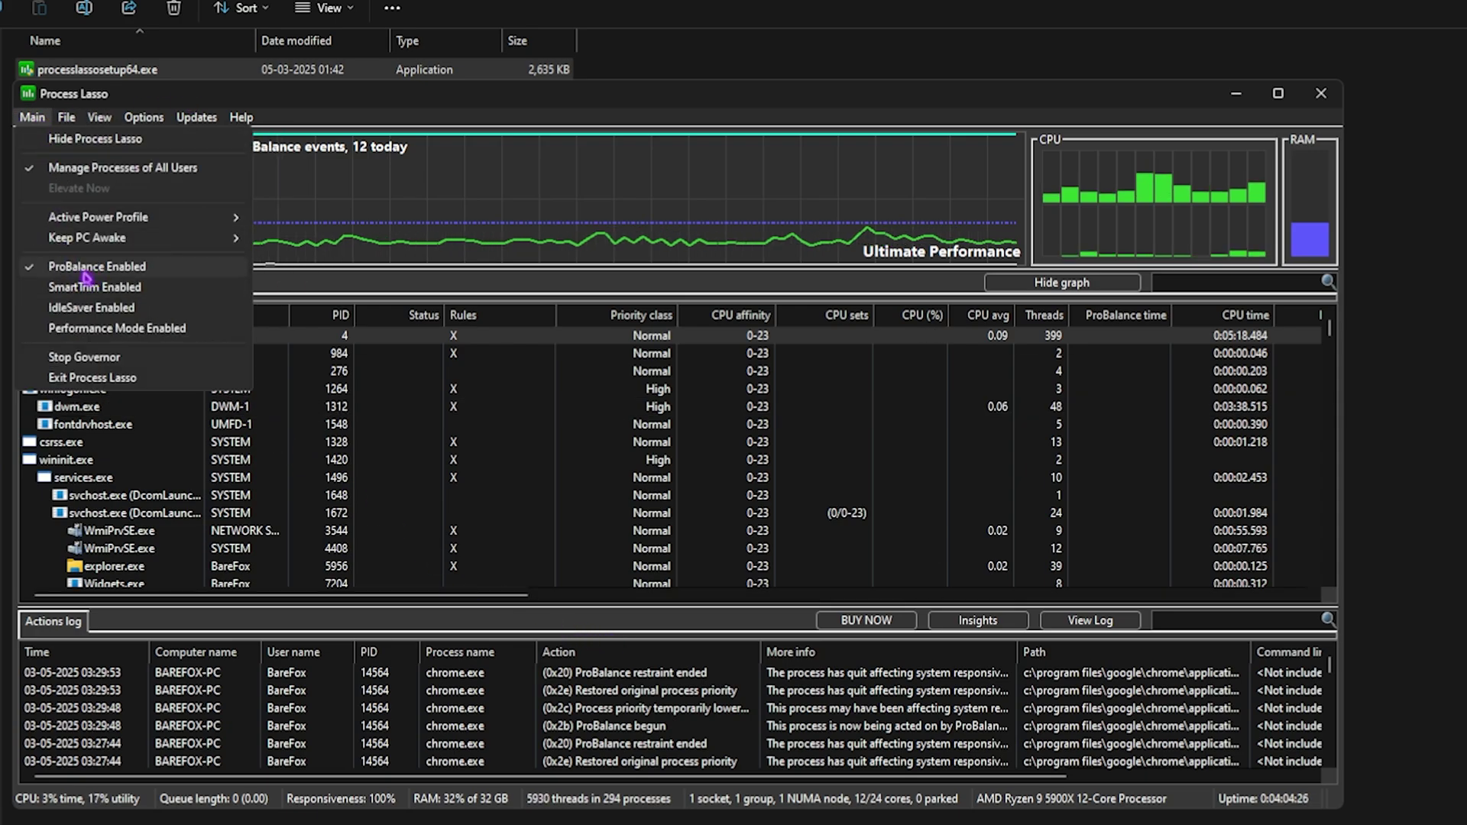
- Enable Performance Mode and choose High in Options > CPU > CPU Priorities
left_click(90, 329)
left_click(145, 119)
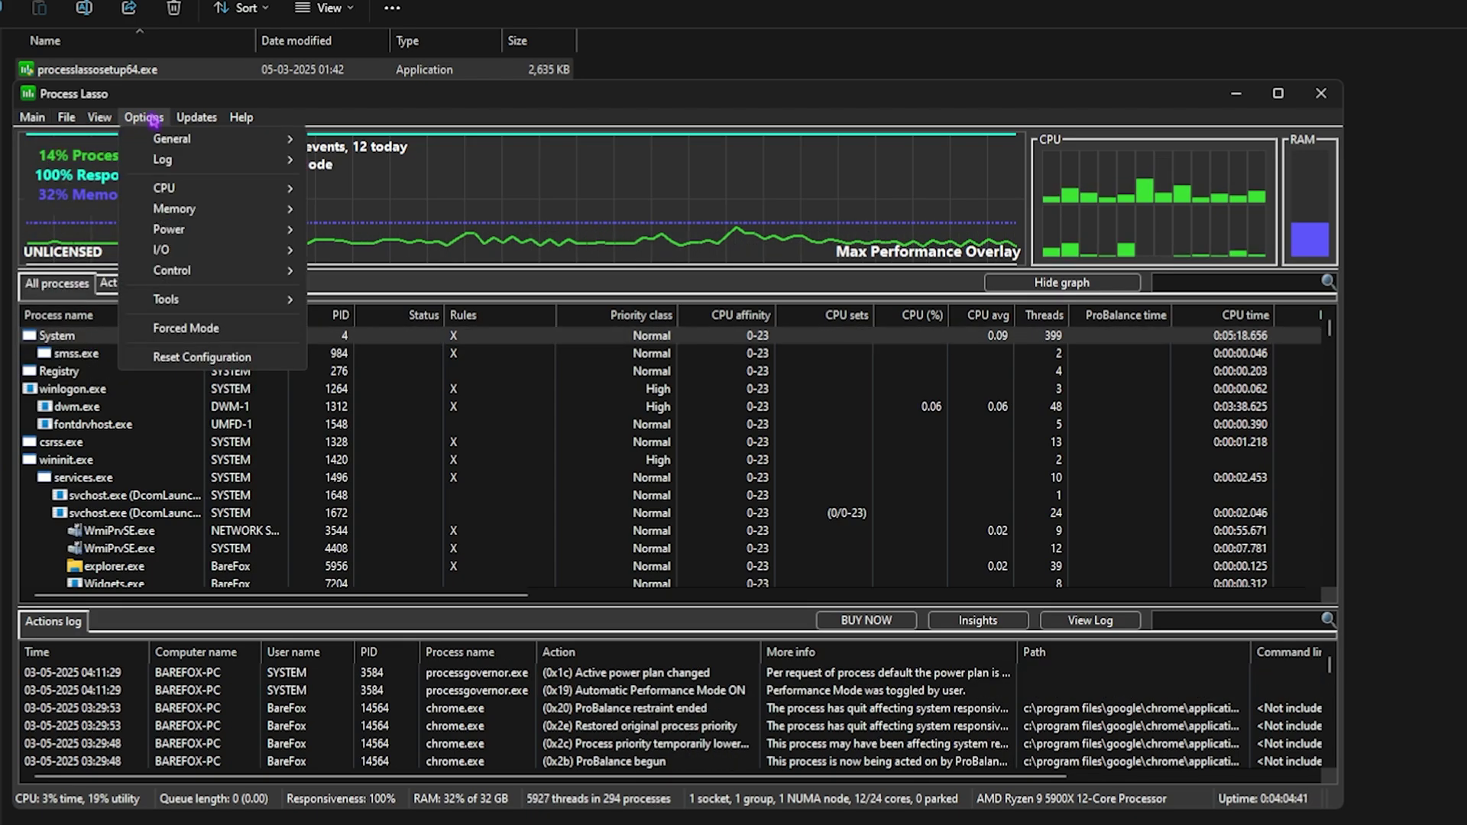
mouse_move(172, 164)
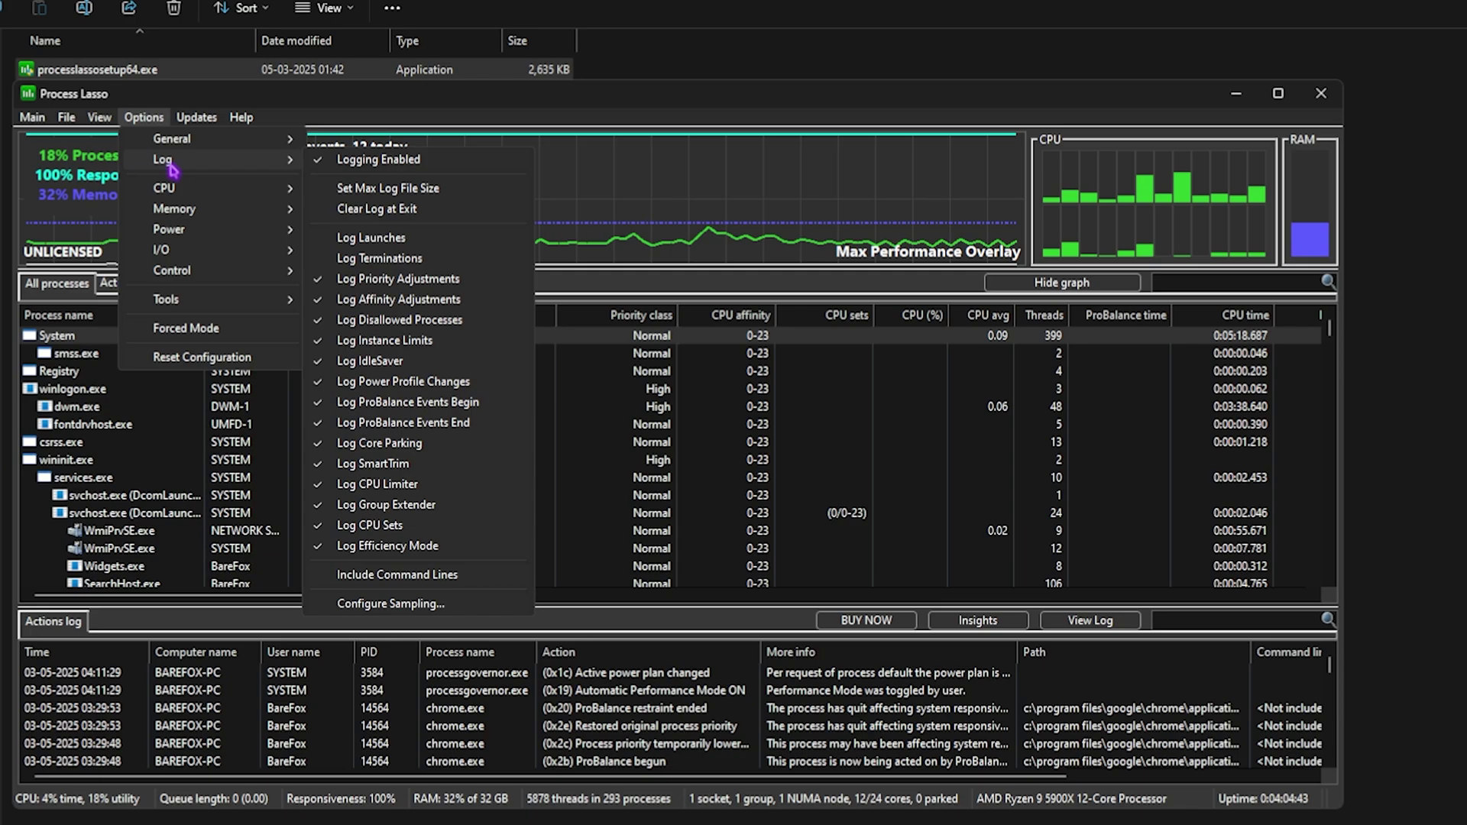
mouse_move(173, 191)
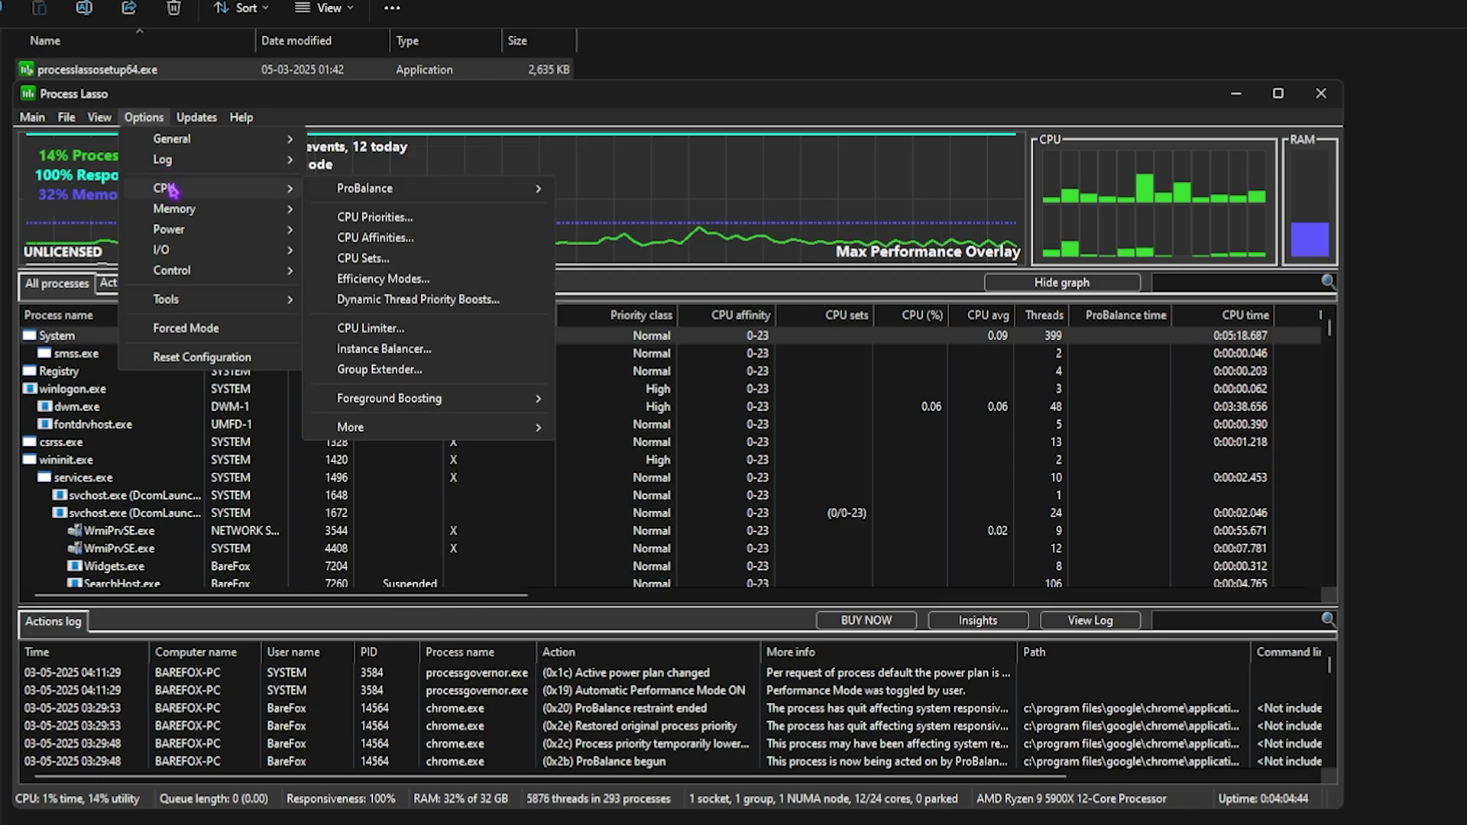
left_click(398, 218)
left_click(668, 267)
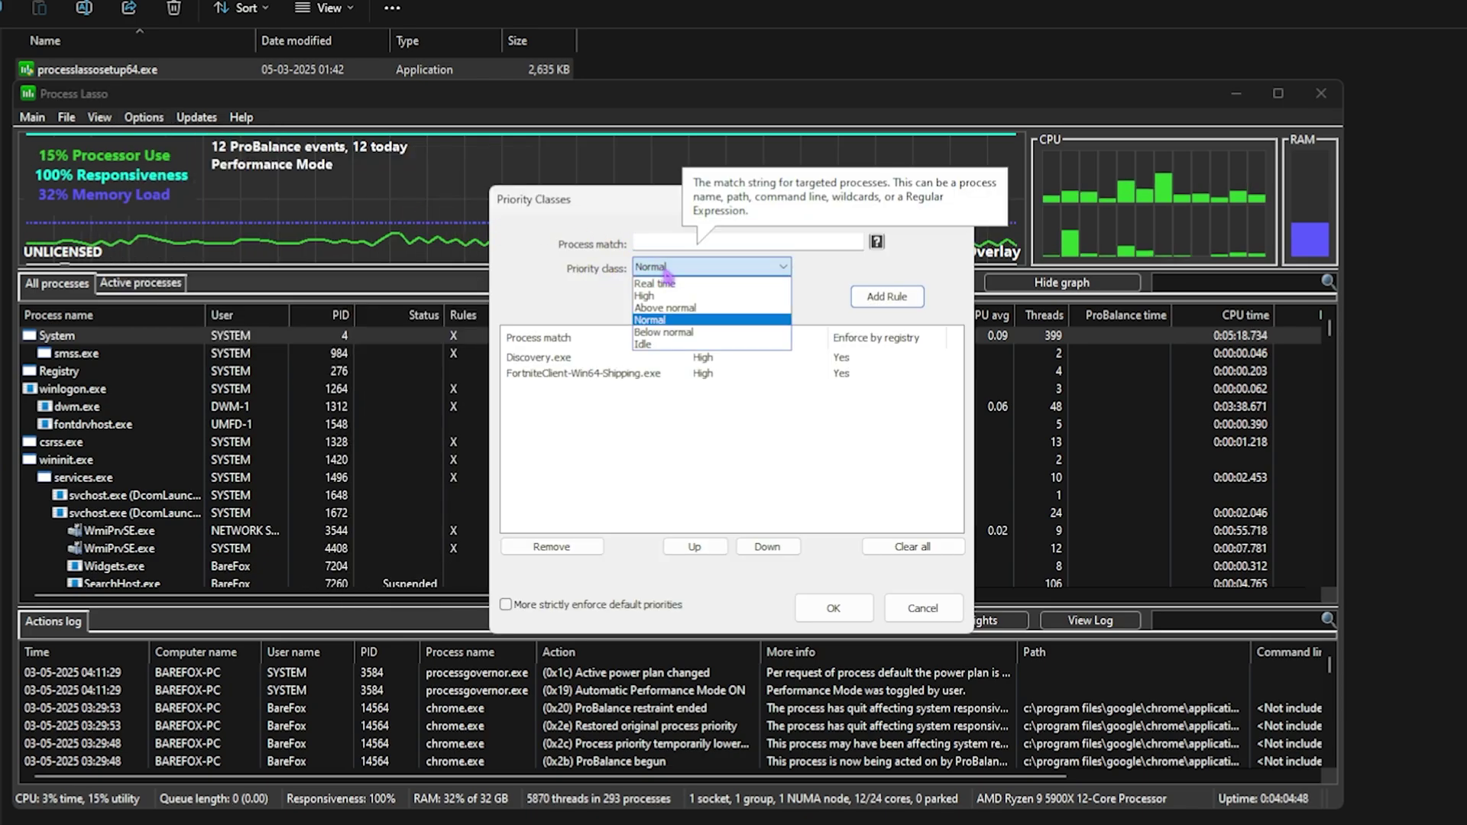
left_click(670, 297)
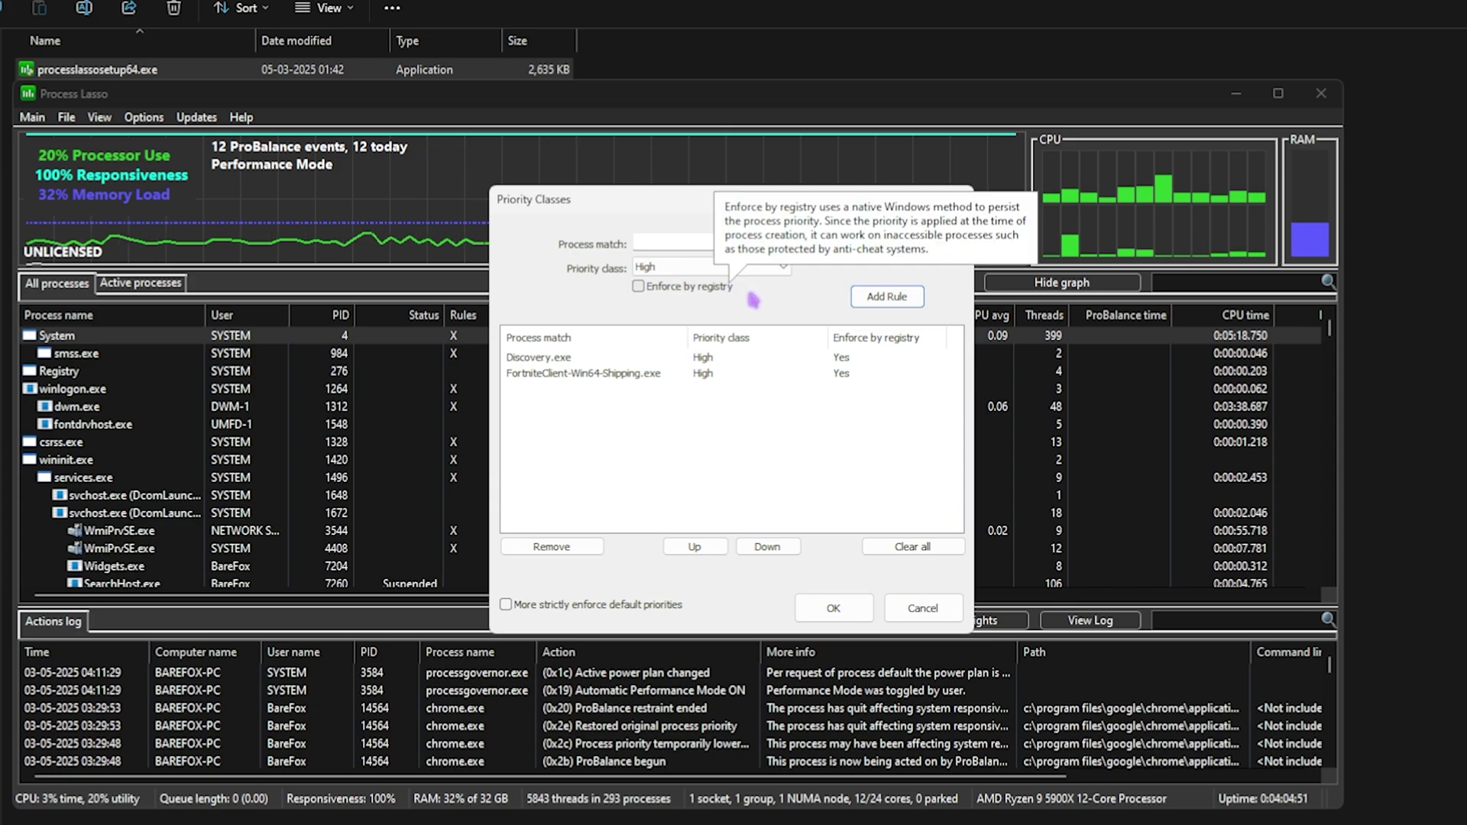
- Confirm the High priority class and scroll through the process list to find dwm.exe
left_click(833, 608)
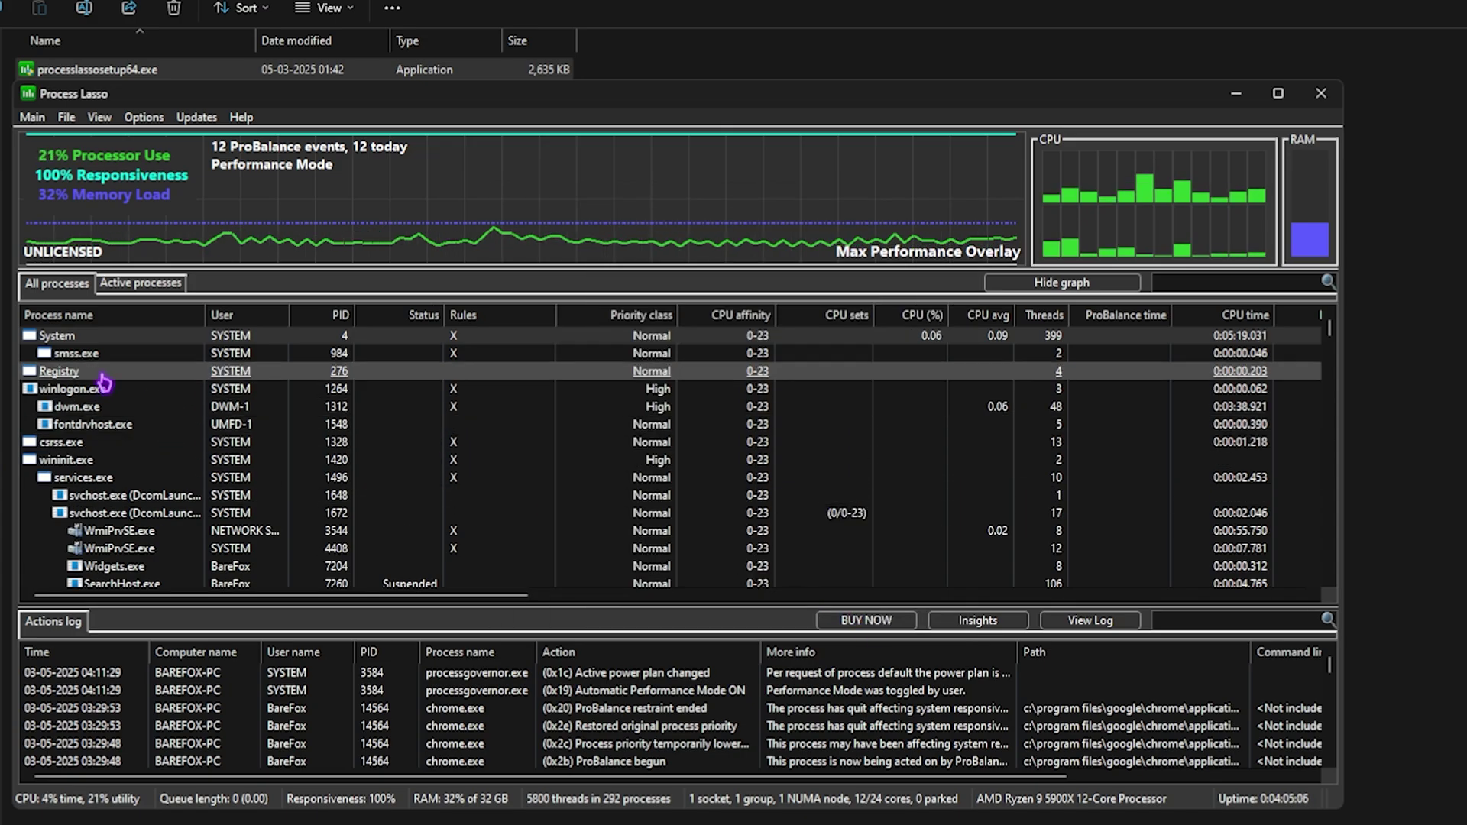
scroll(327, 466, "down", 10)
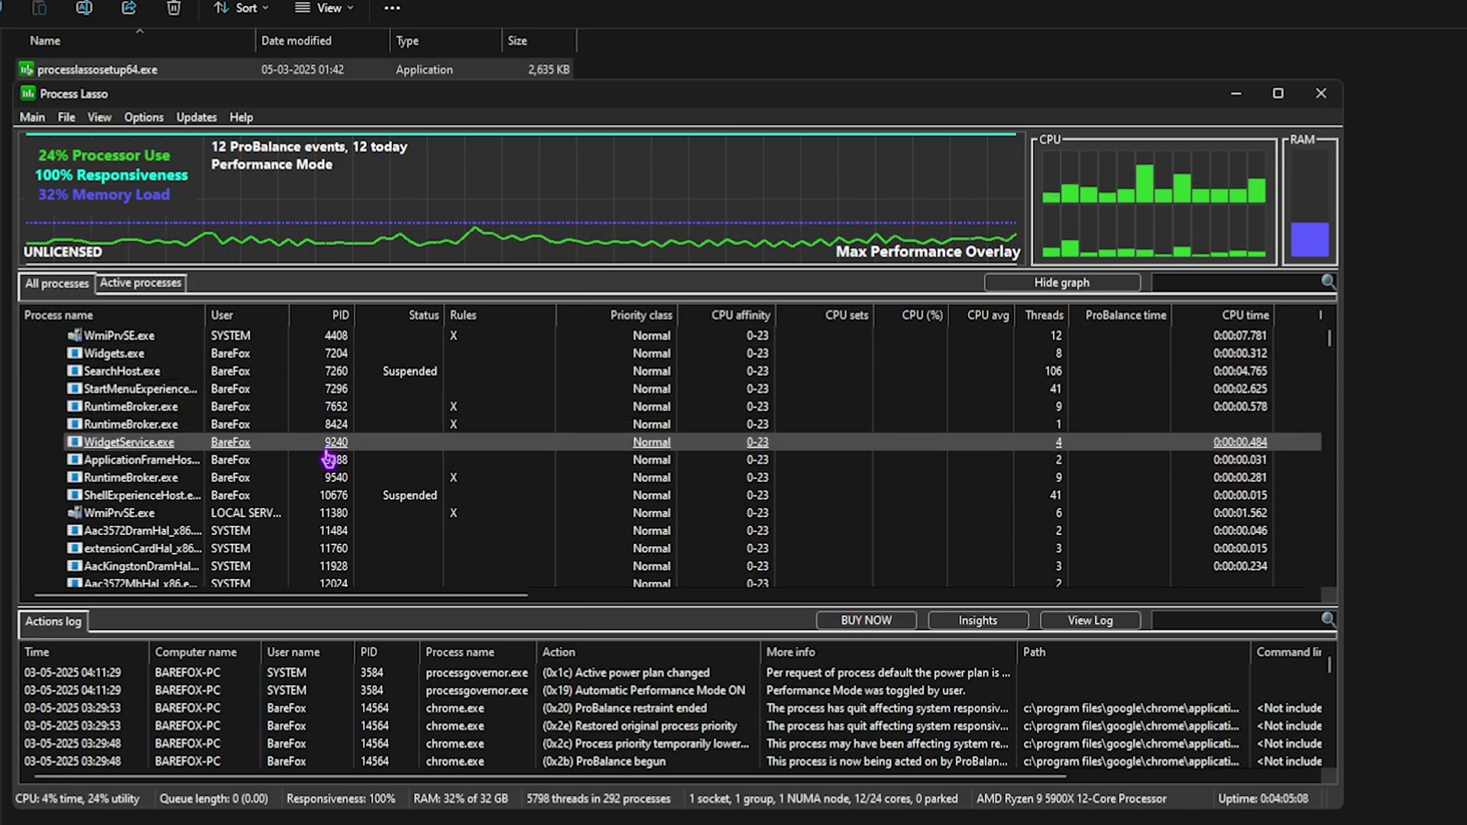
scroll(326, 469, "down", 10)
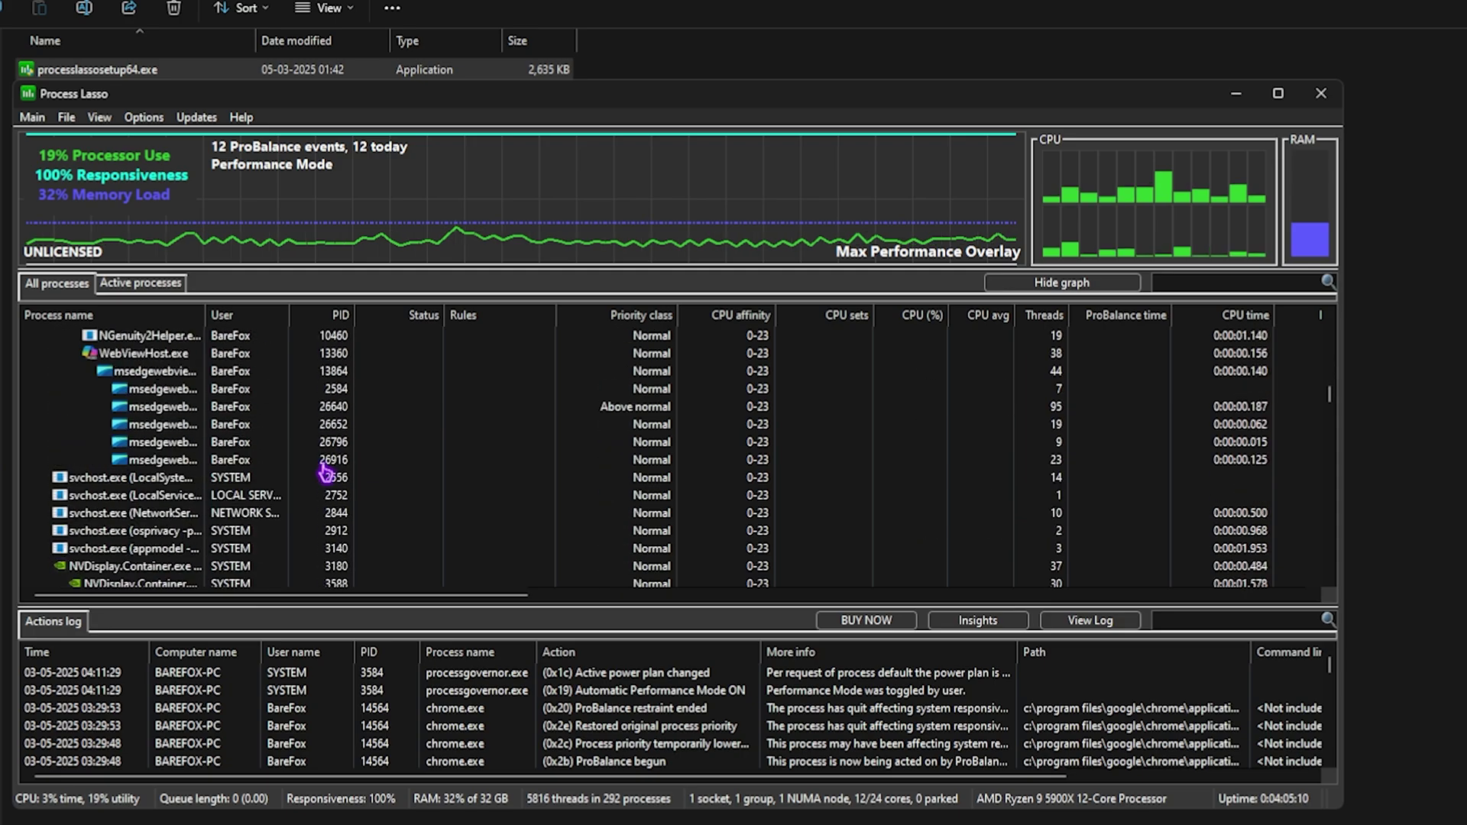
scroll(326, 472, "up", 20)
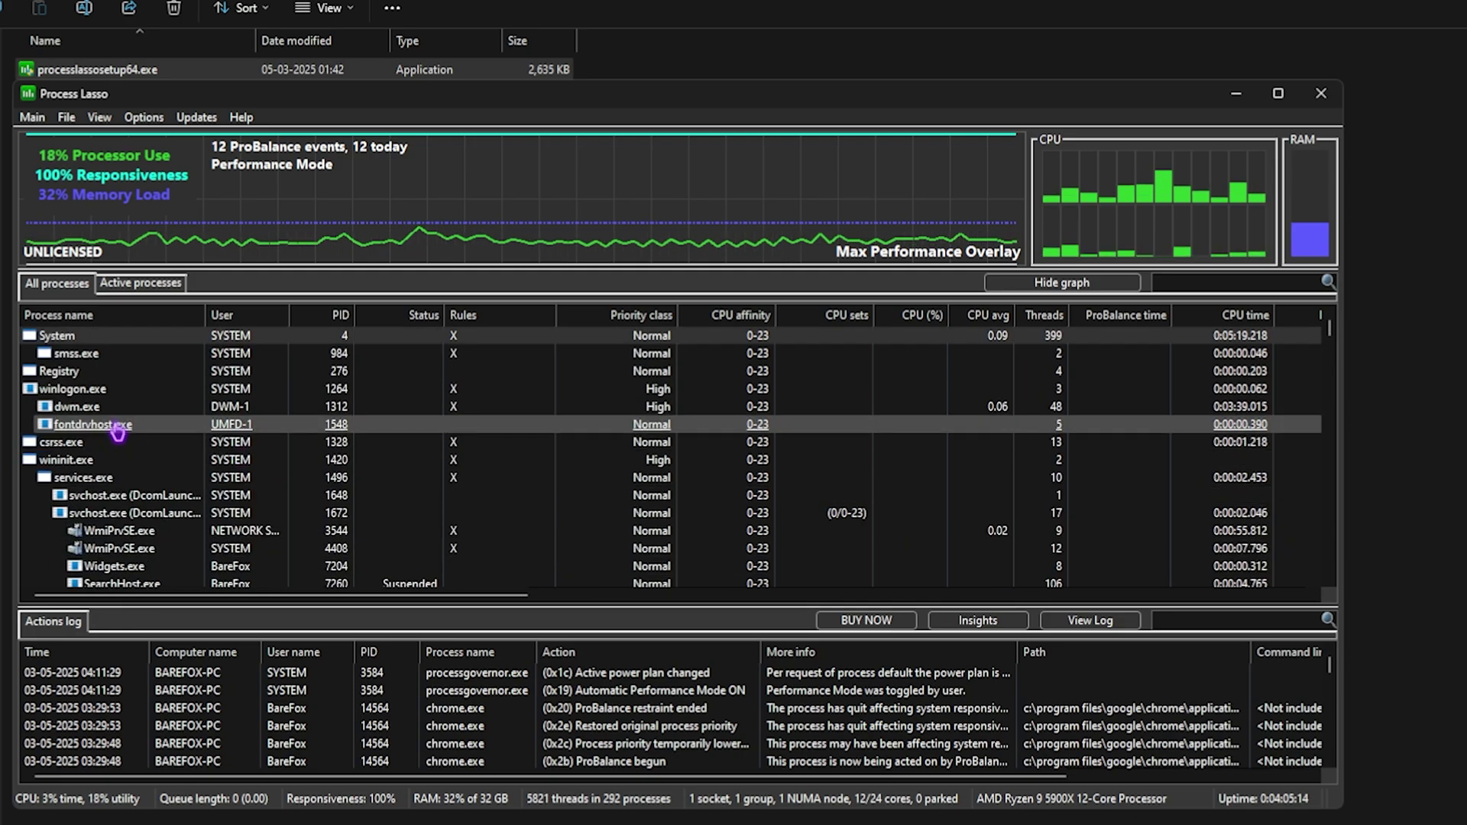
- Review dwm.exe's CPU Priority, CPU Affinity and Boost submenus
mouse_move(141, 416)
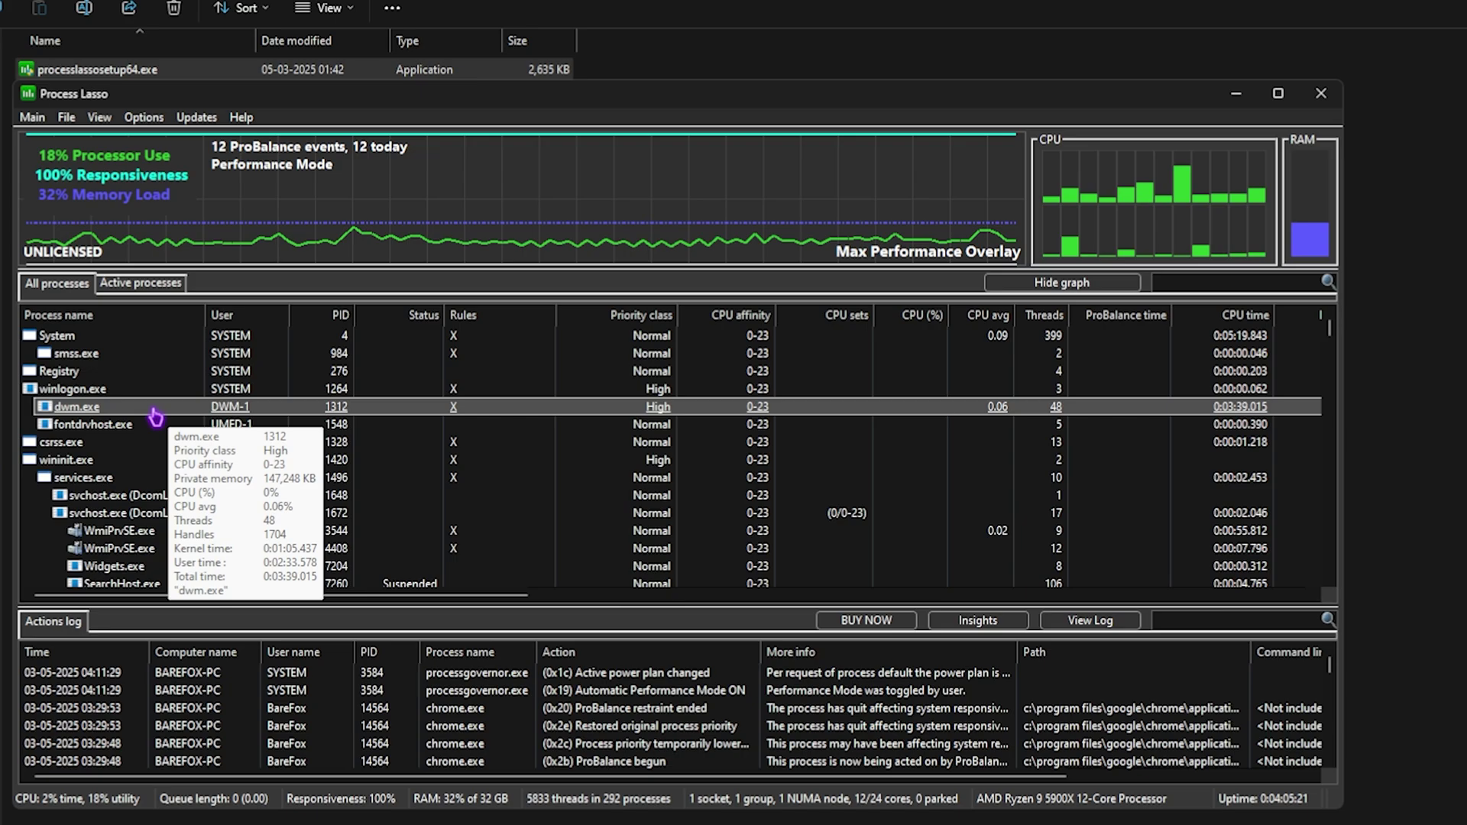
right_click(155, 414)
mouse_move(233, 425)
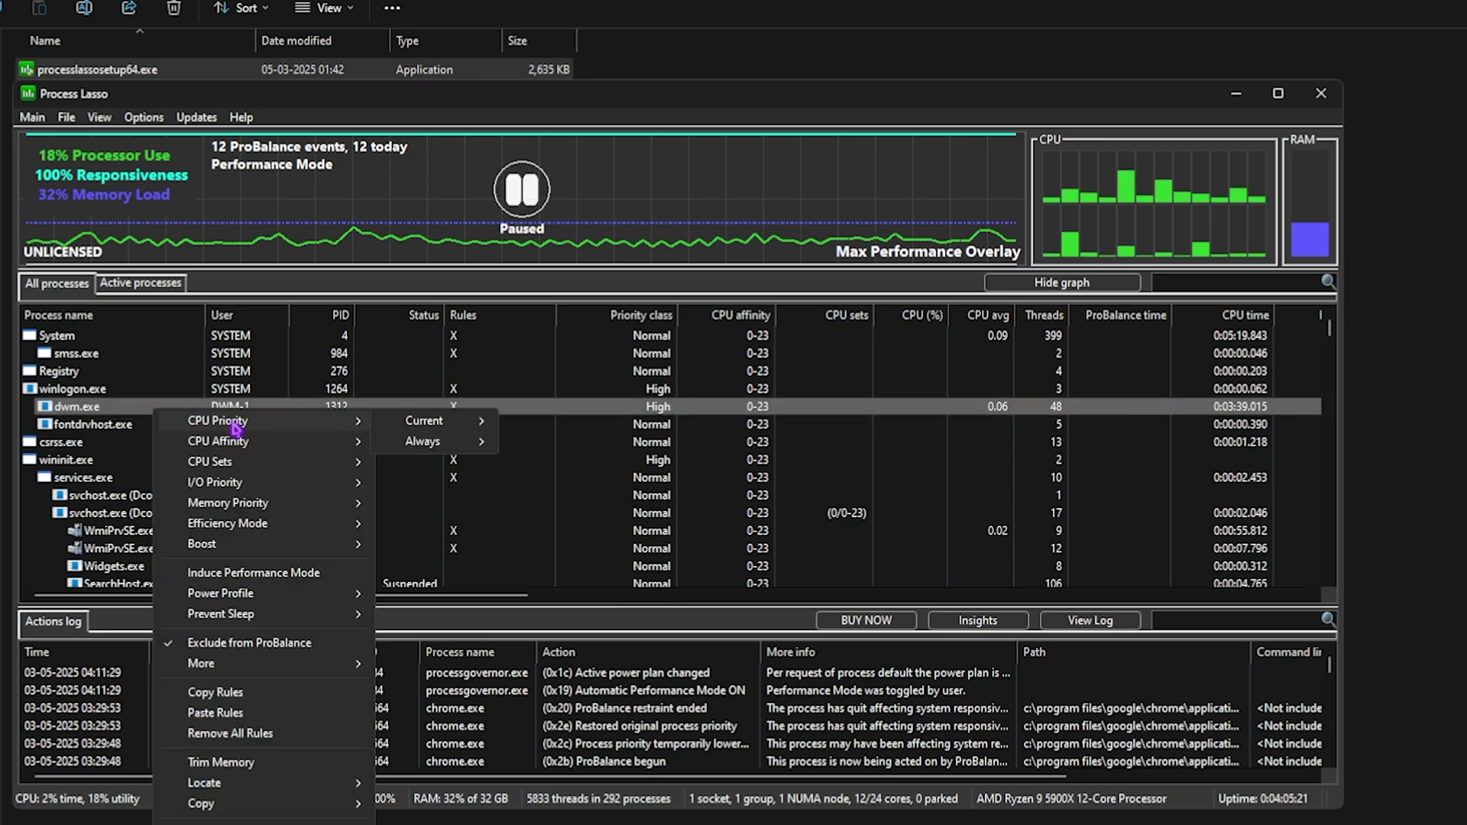
mouse_move(419, 430)
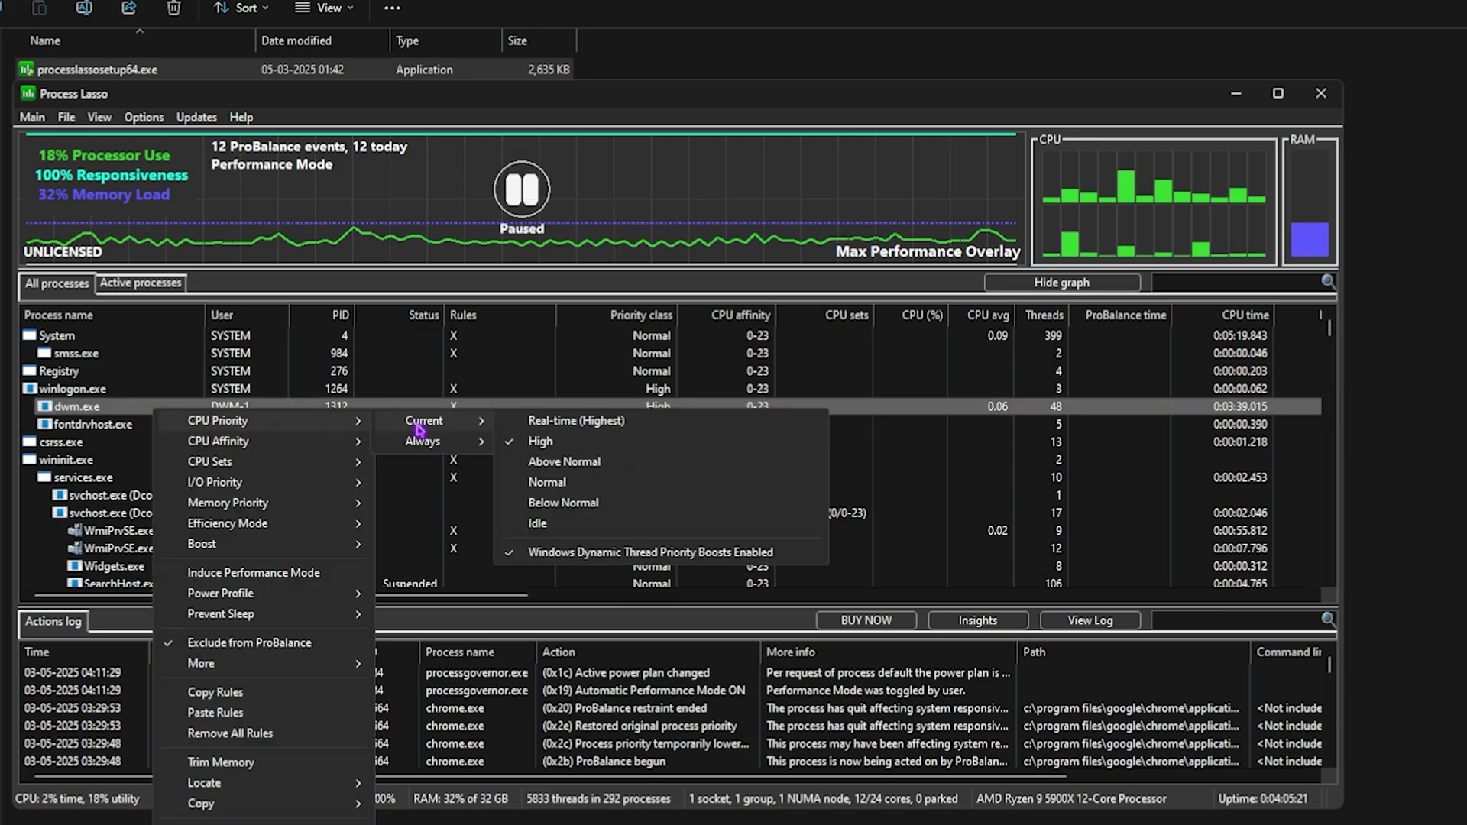
mouse_move(329, 447)
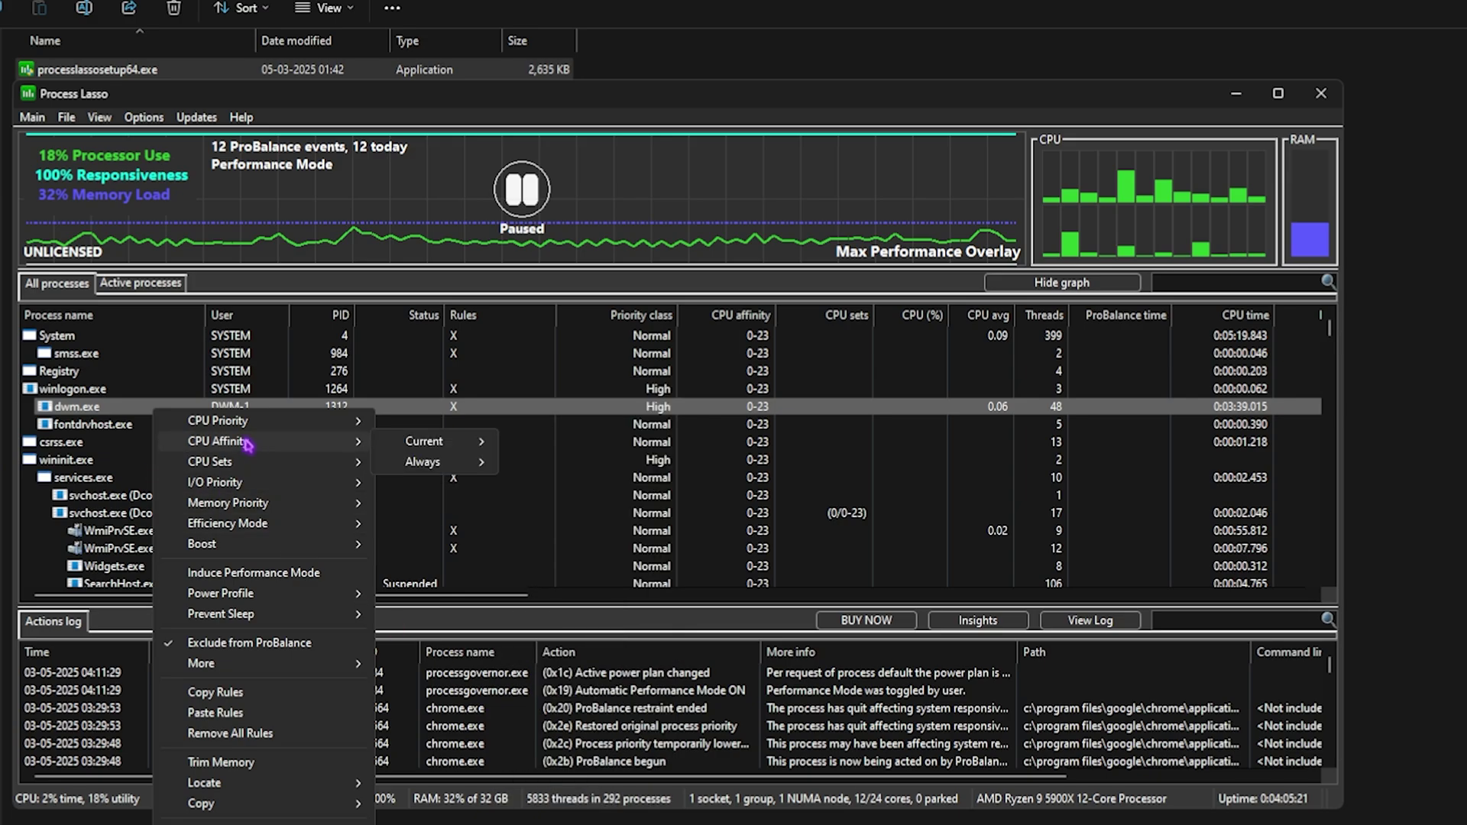
mouse_move(227, 545)
mouse_move(456, 547)
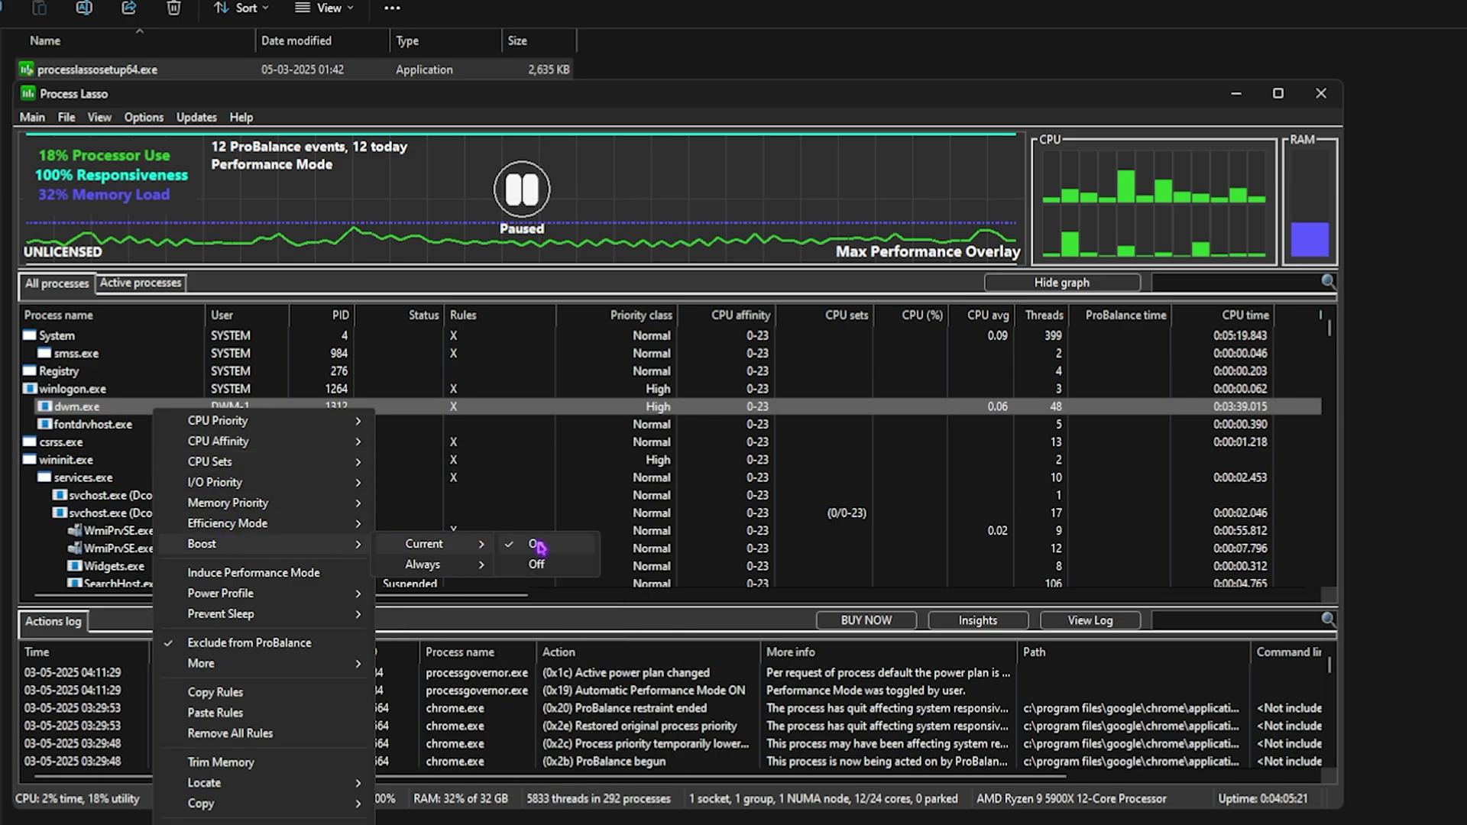
- Keep dwm.exe's Boost On and open the 5 - Batch Files folder
left_click(395, 267)
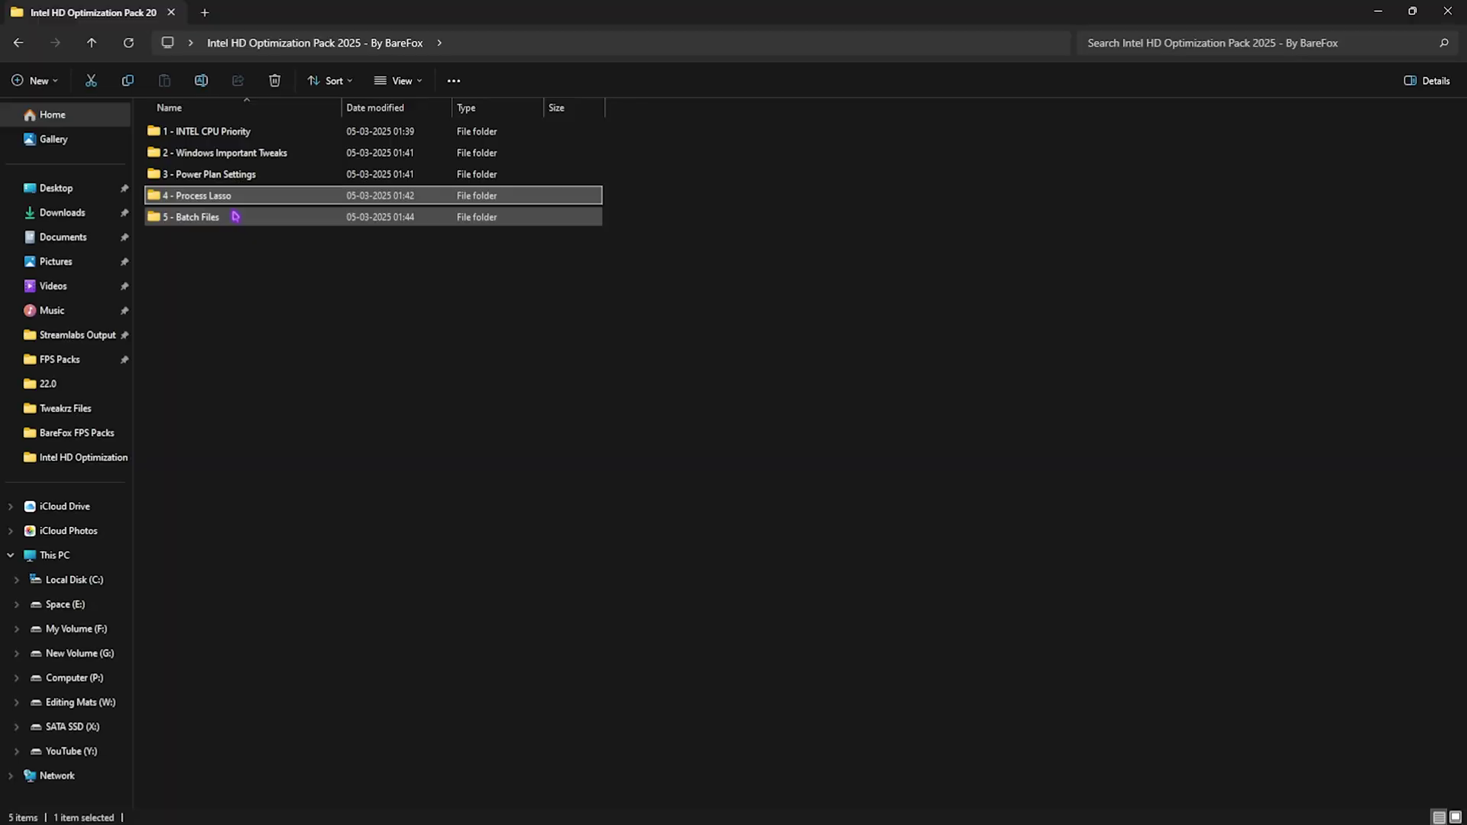
double_click(242, 219)
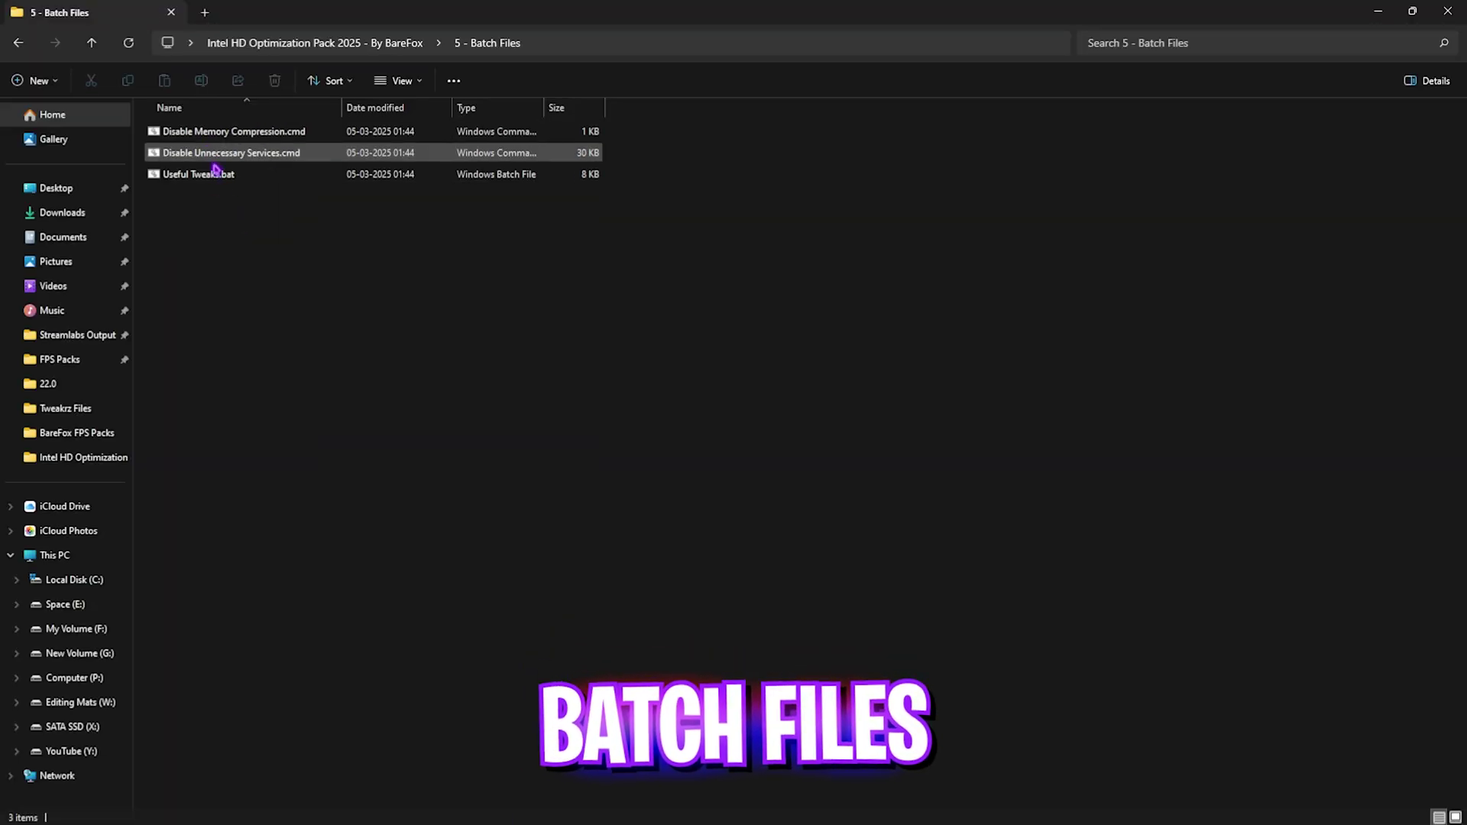
left_click_drag(201, 131, 240, 239)
left_click(244, 244)
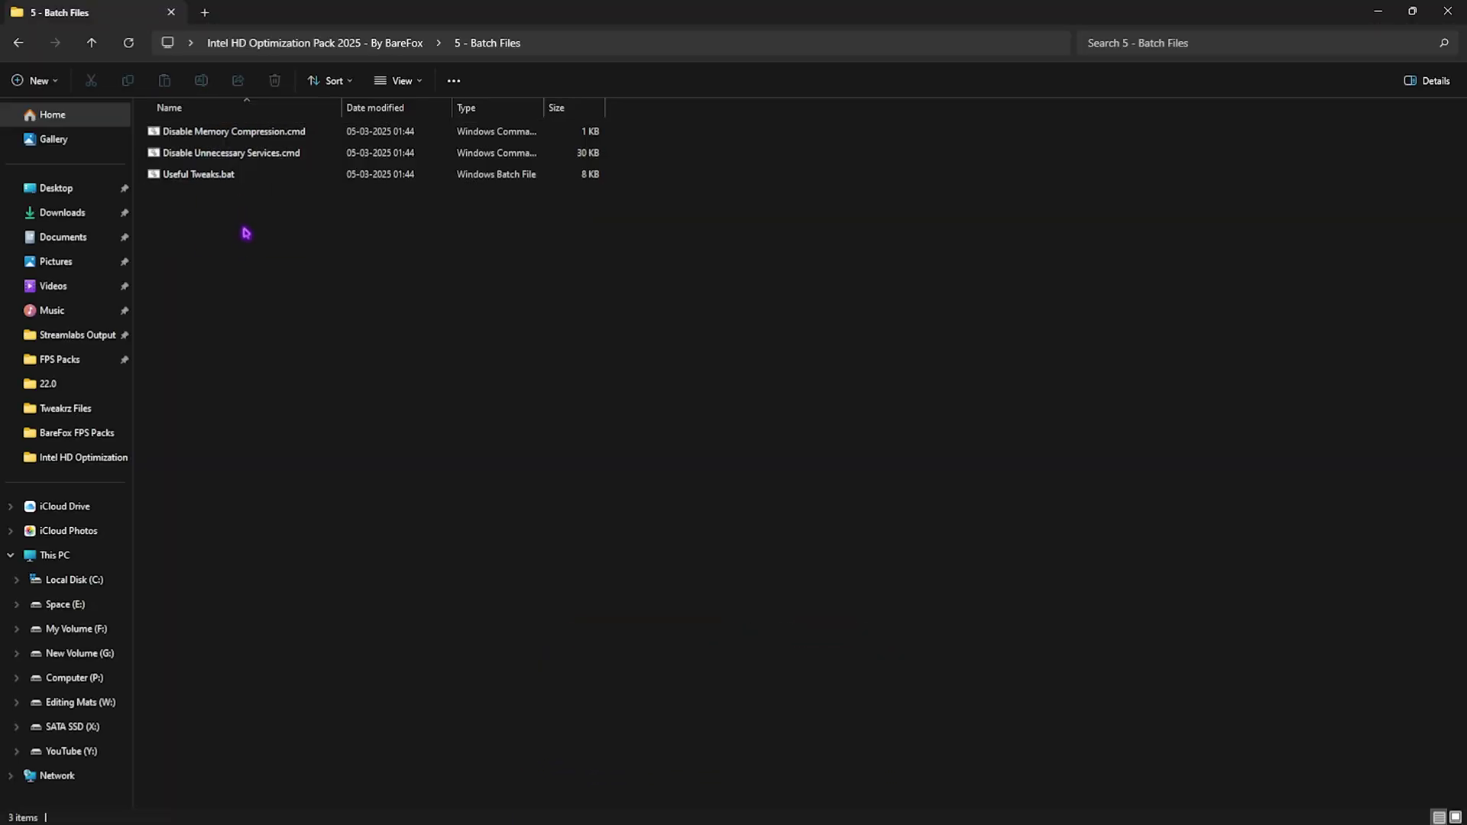
- Read Disable Memory Compression.cmd in Notepad, then close it
right_click(251, 135)
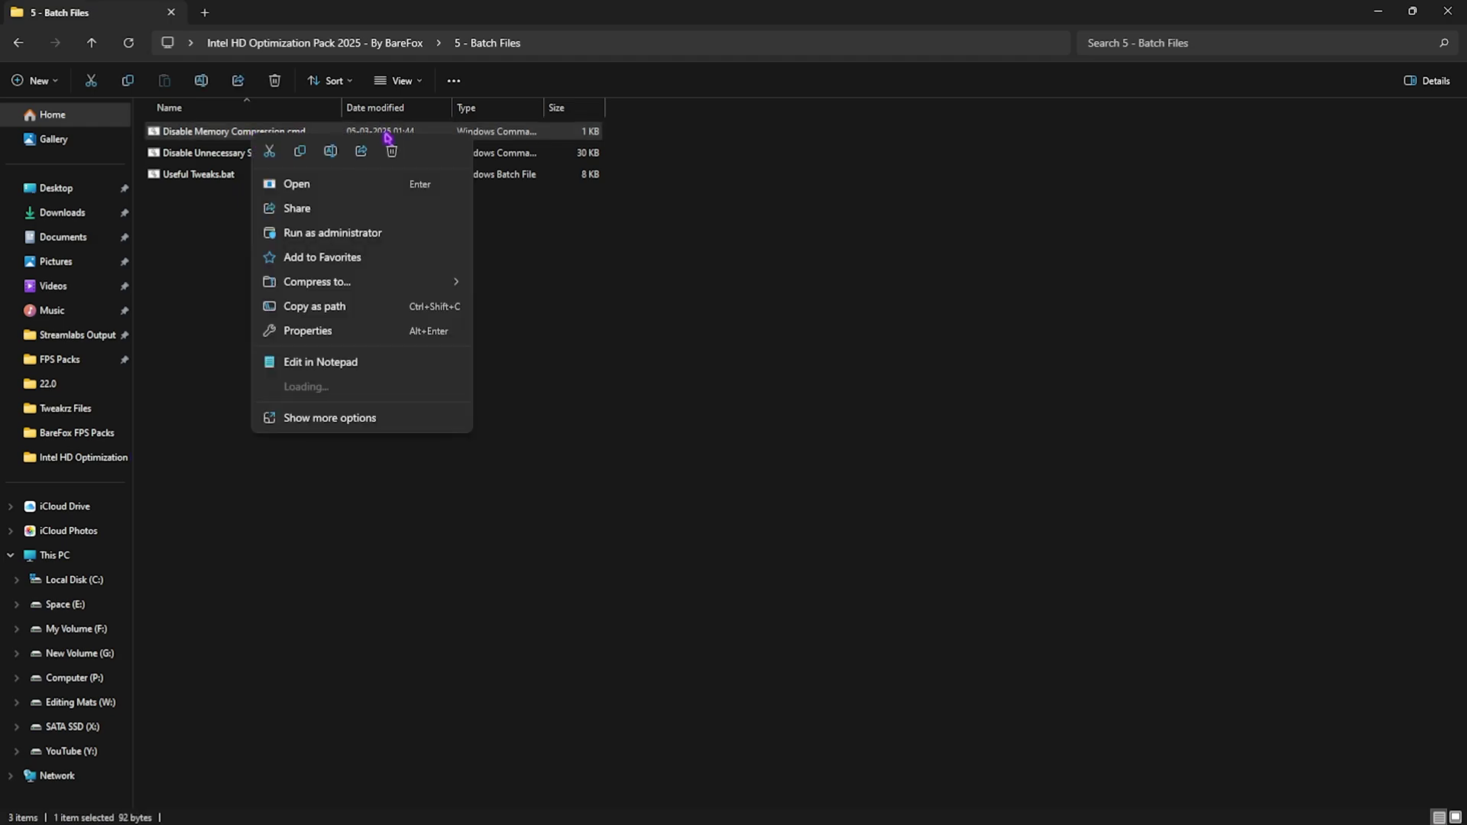
left_click(361, 361)
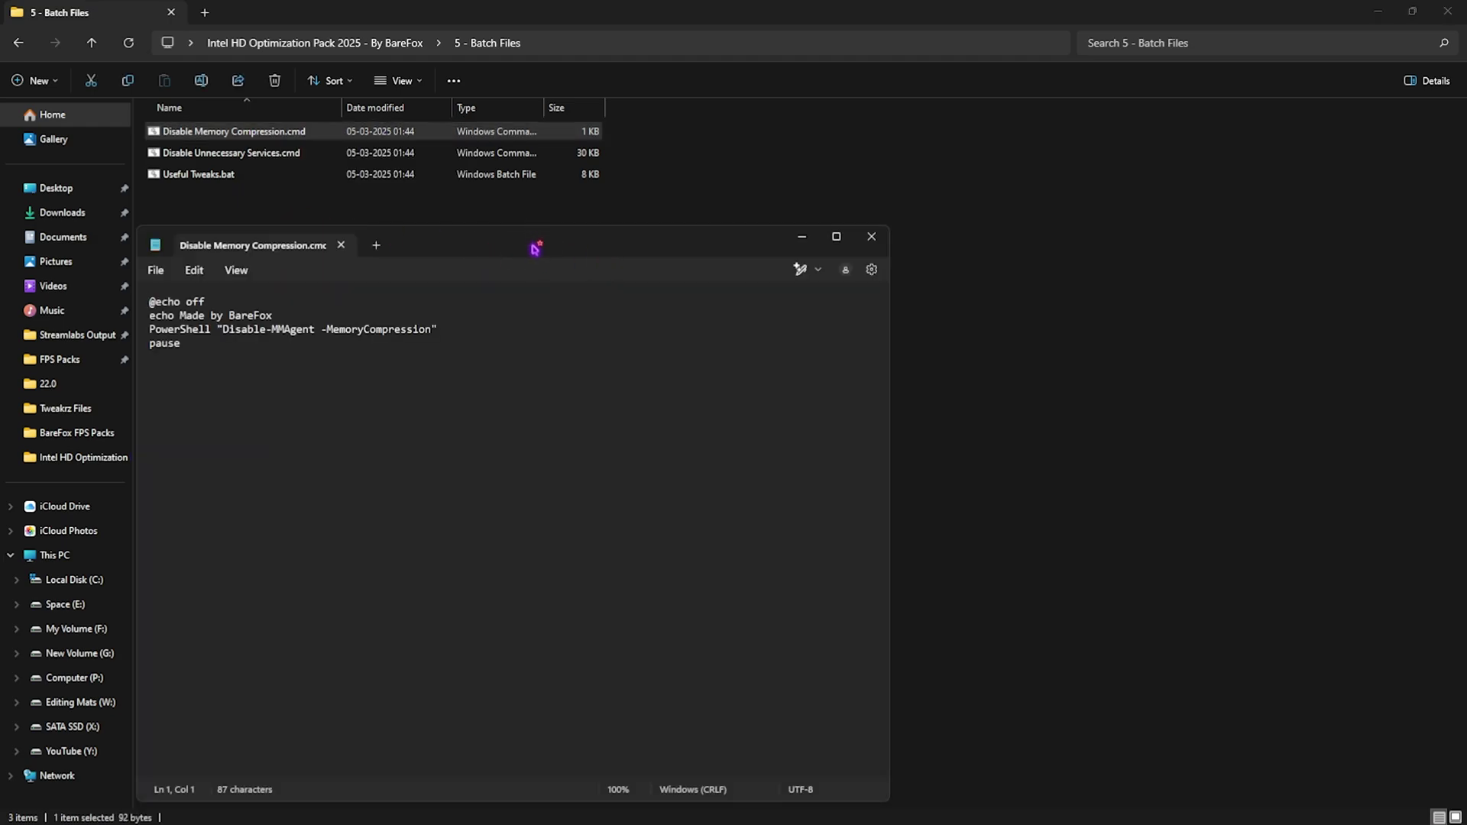
left_click_drag(537, 245, 675, 193)
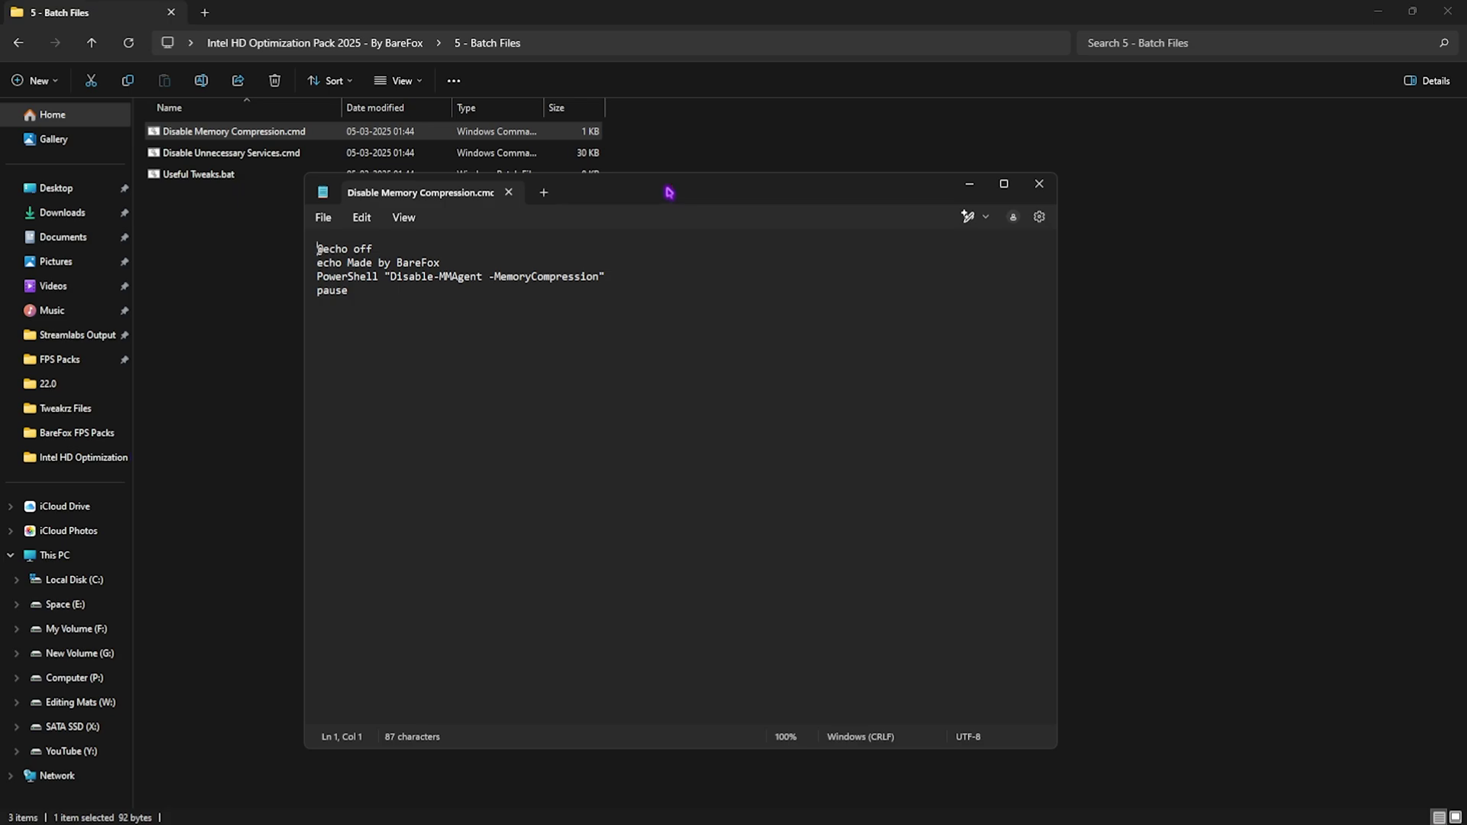
left_click(508, 191)
right_click(416, 135)
left_click(340, 230)
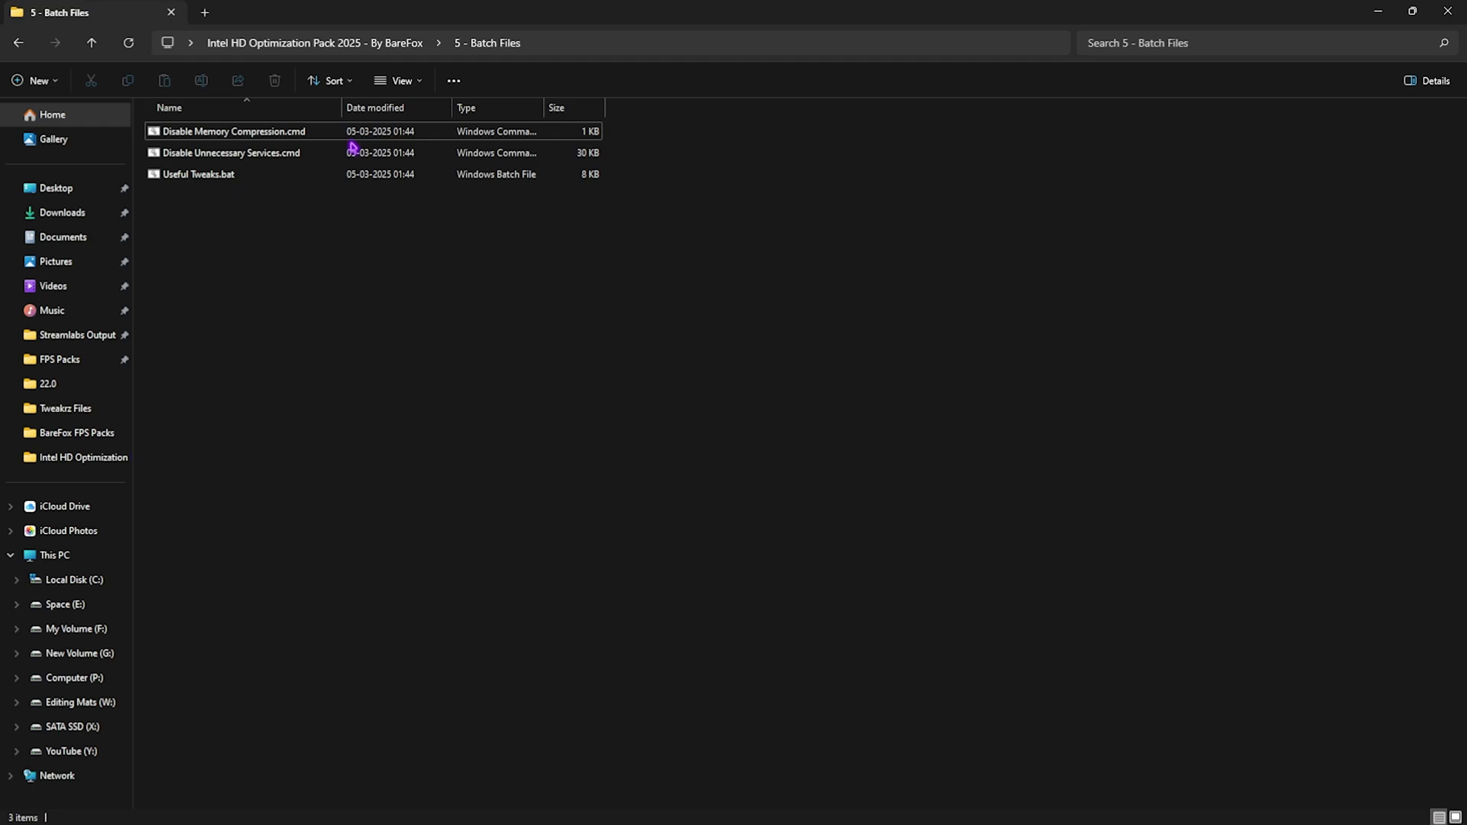
- Open Disable Unnecessary Services.cmd in Notepad and scroll down to the advanced service disabler entries
left_click(253, 158)
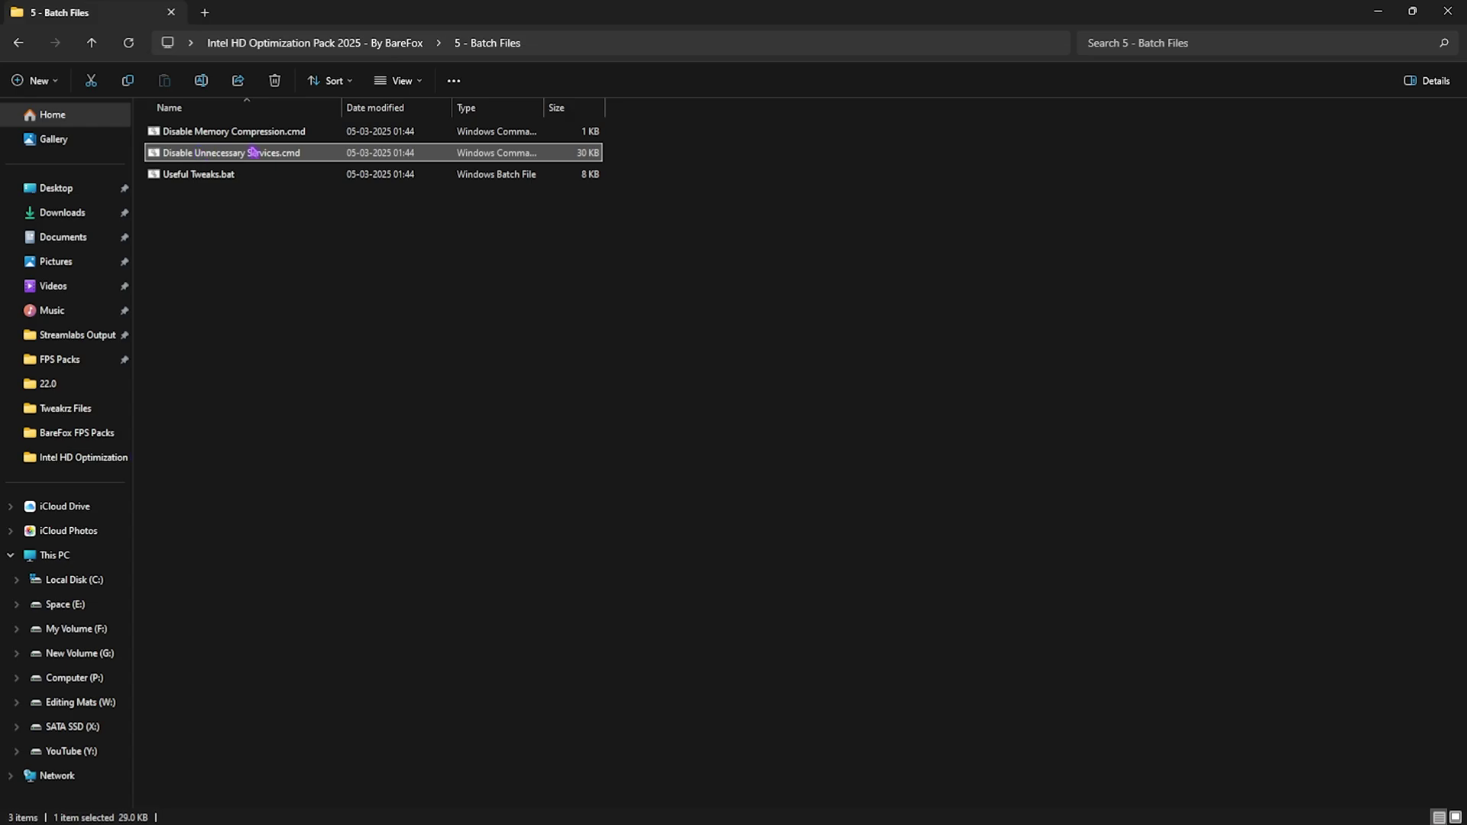
right_click(253, 153)
left_click(311, 382)
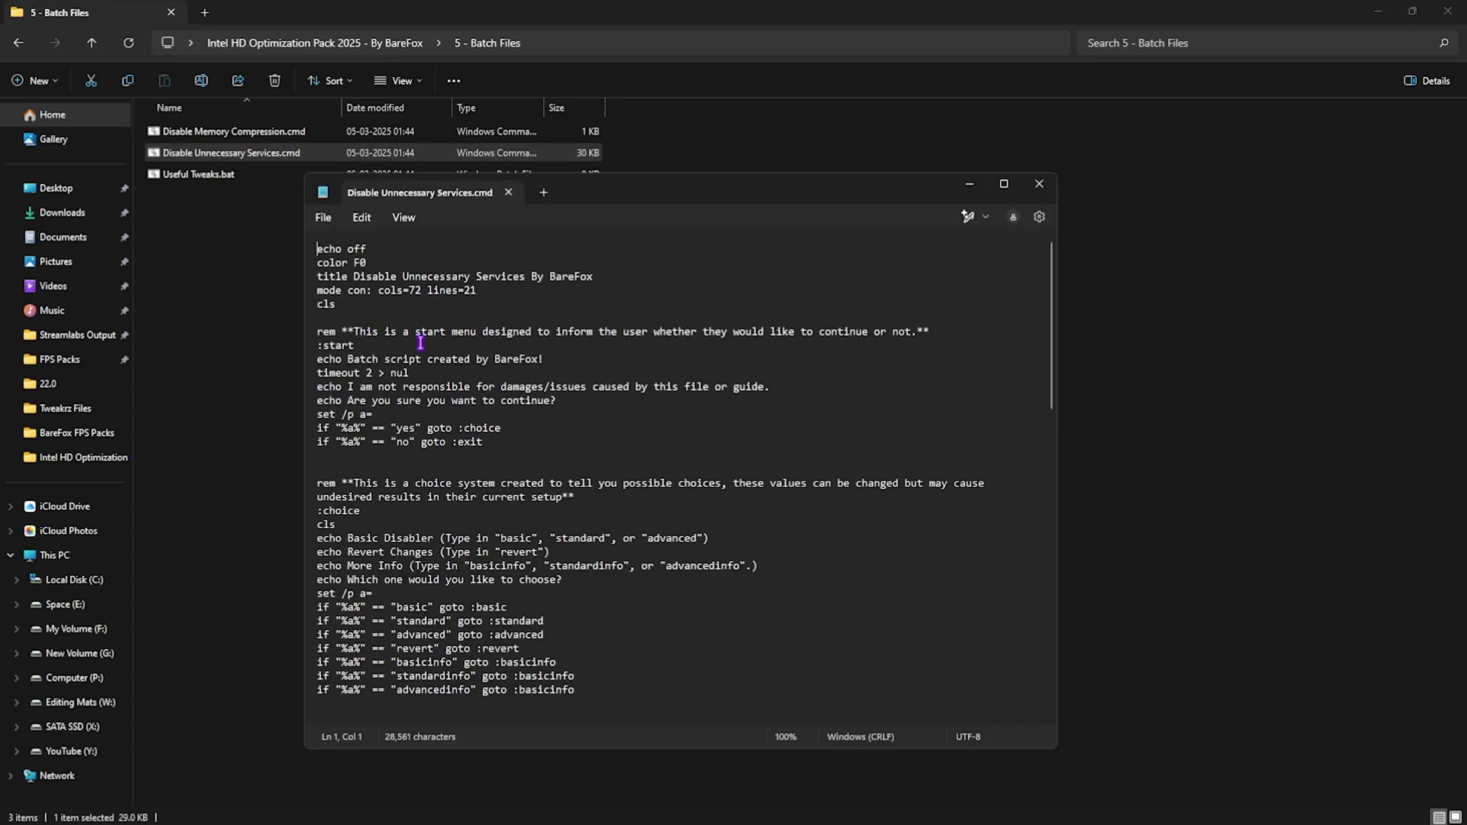
scroll(489, 360, "down", 10)
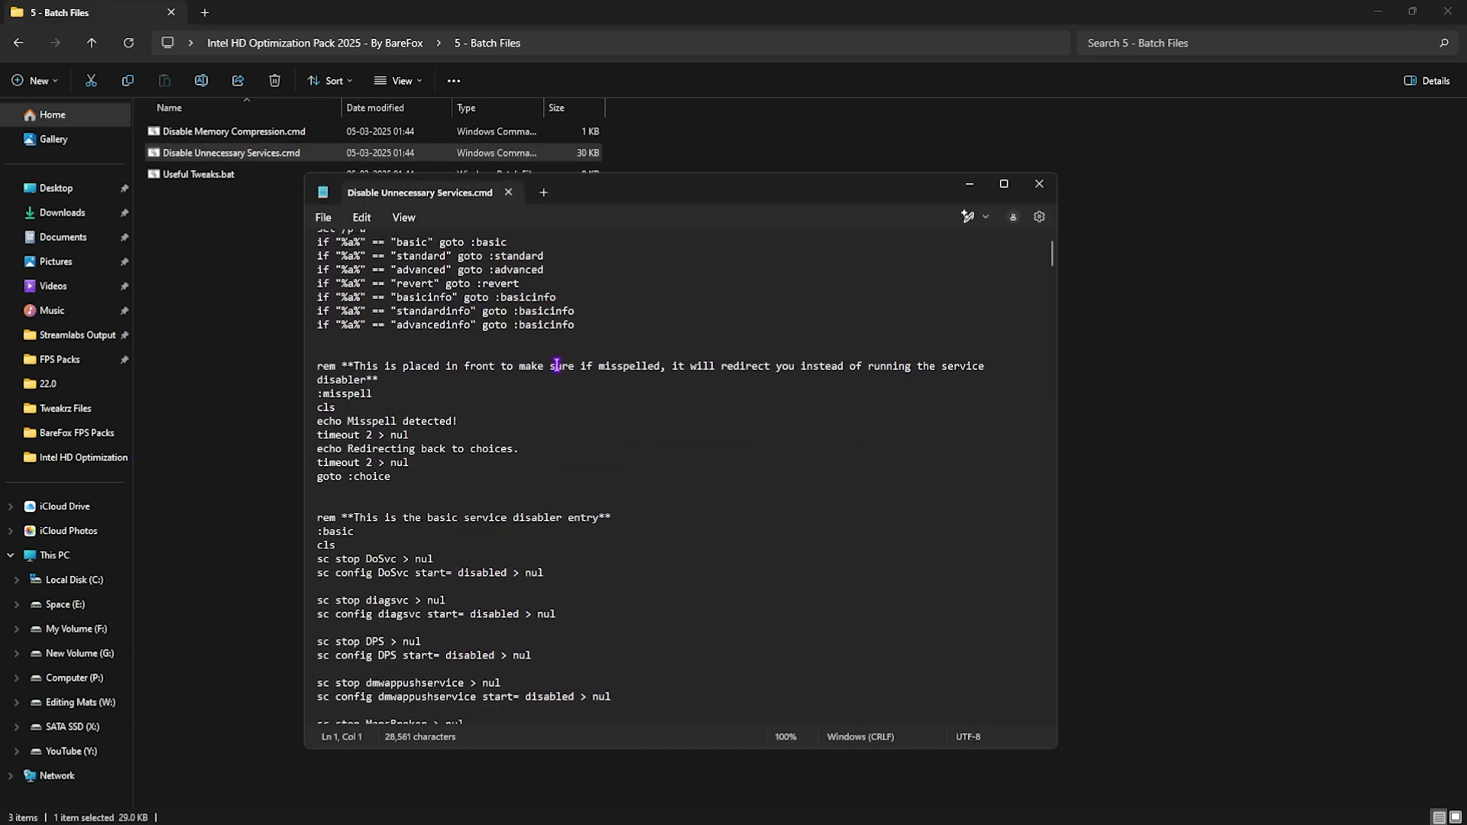
scroll(526, 294, "down", 14)
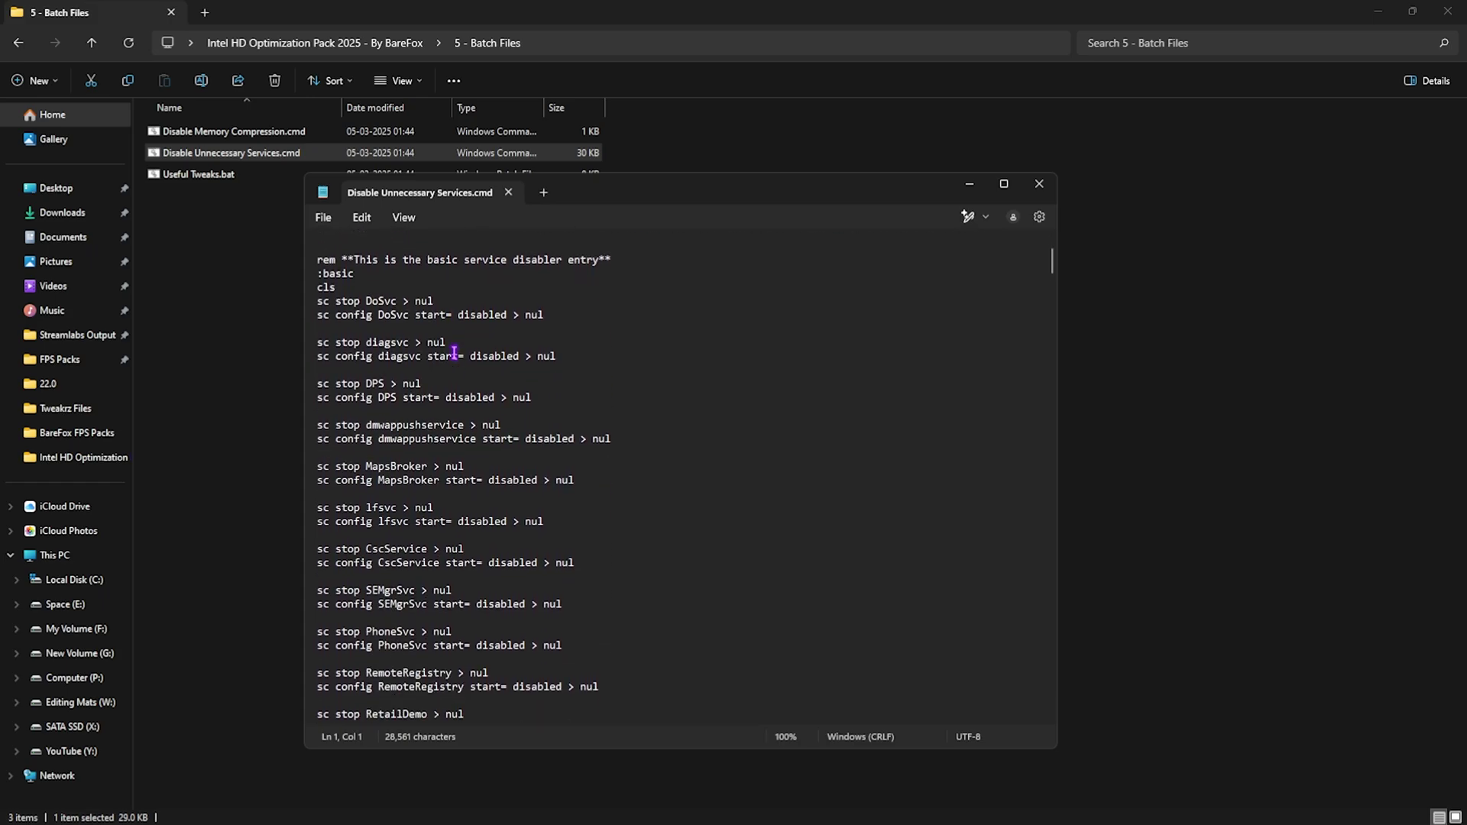
scroll(480, 421, "down", 13)
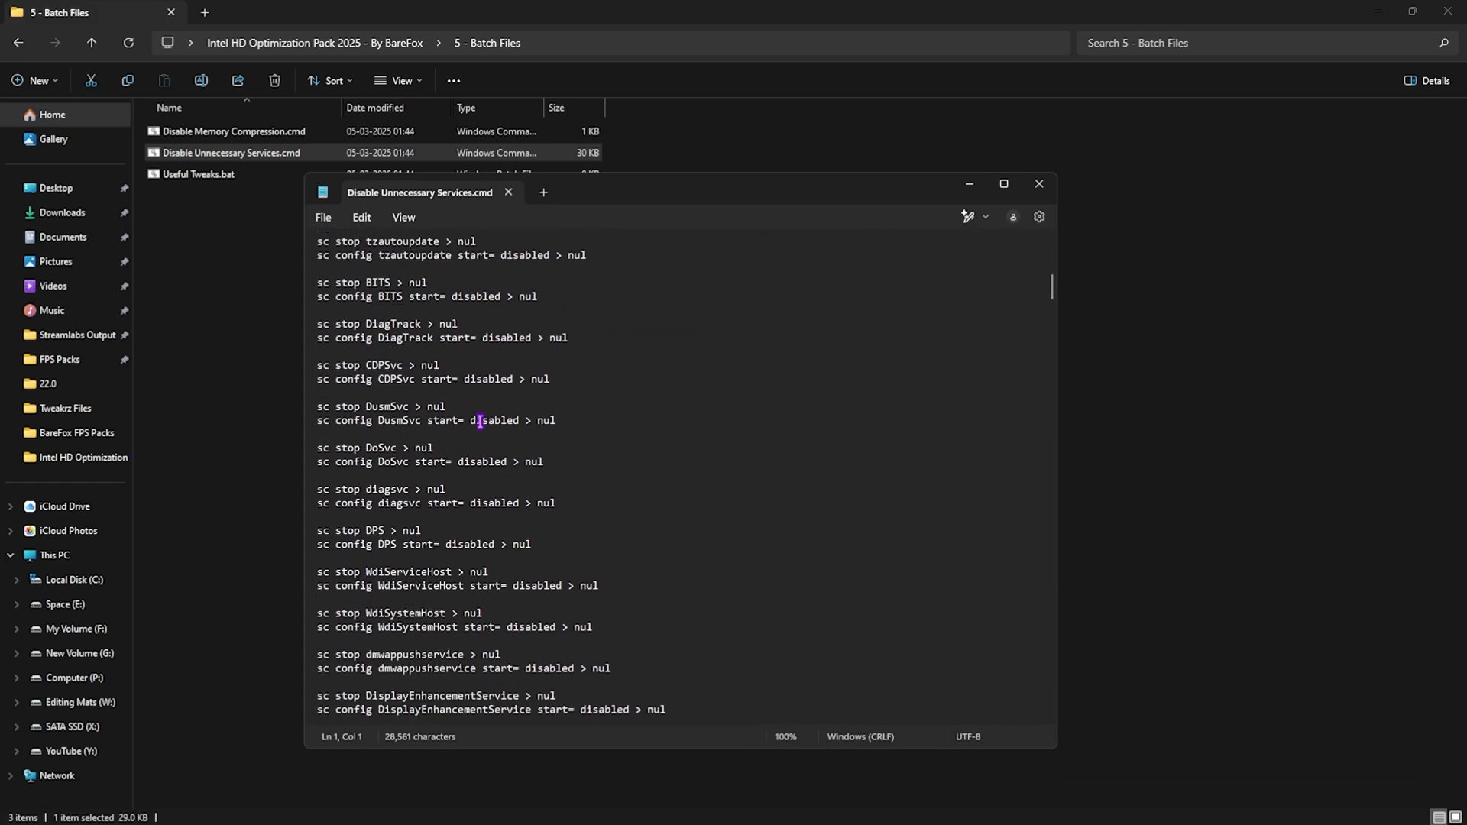
scroll(480, 421, "down", 20)
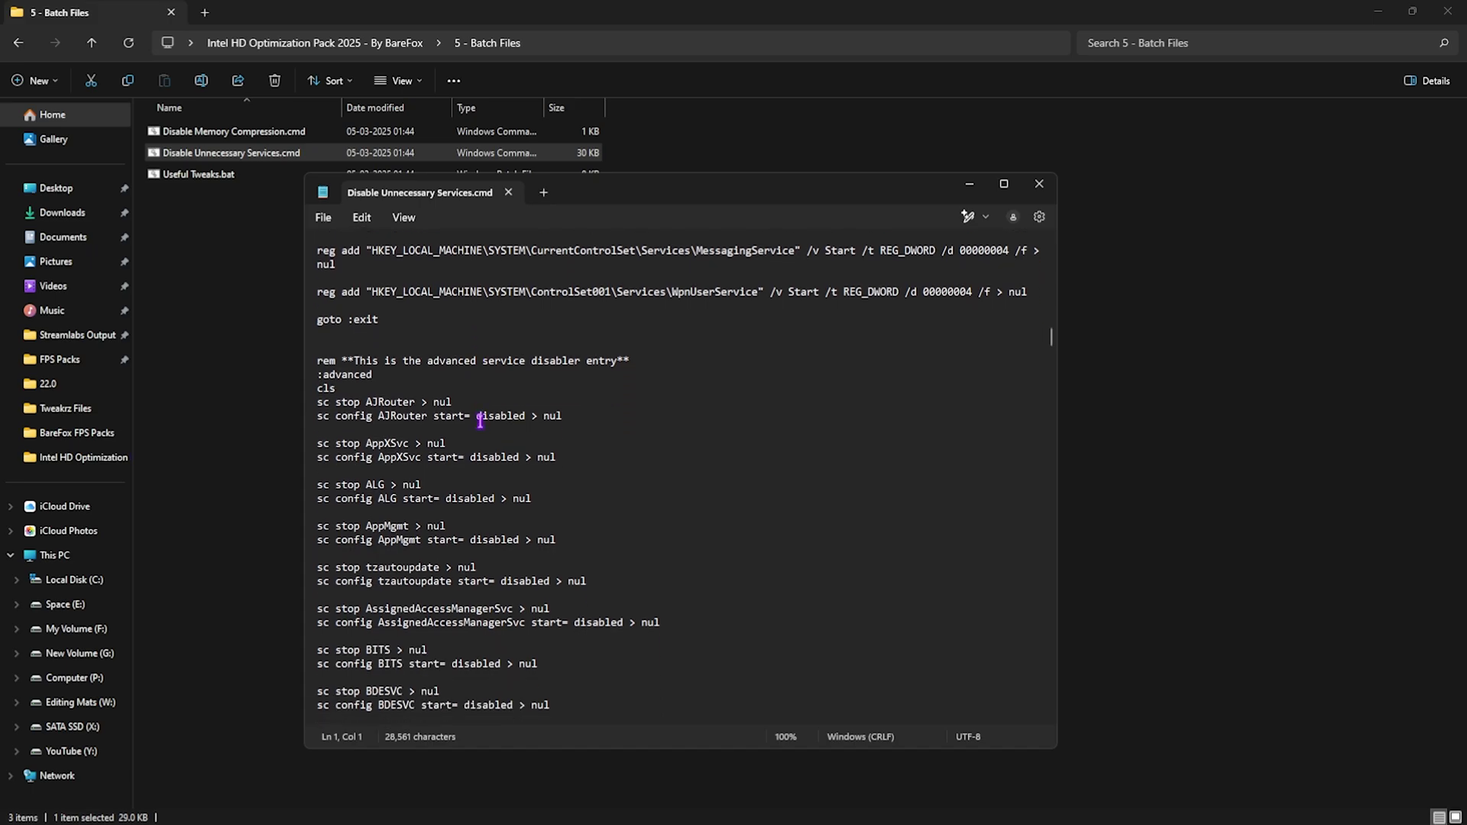
- Open Useful Tweaks.bat in Notepad and examine its bcdedit and Disabling Power Saving Features lines
left_click(508, 193)
left_click(235, 182)
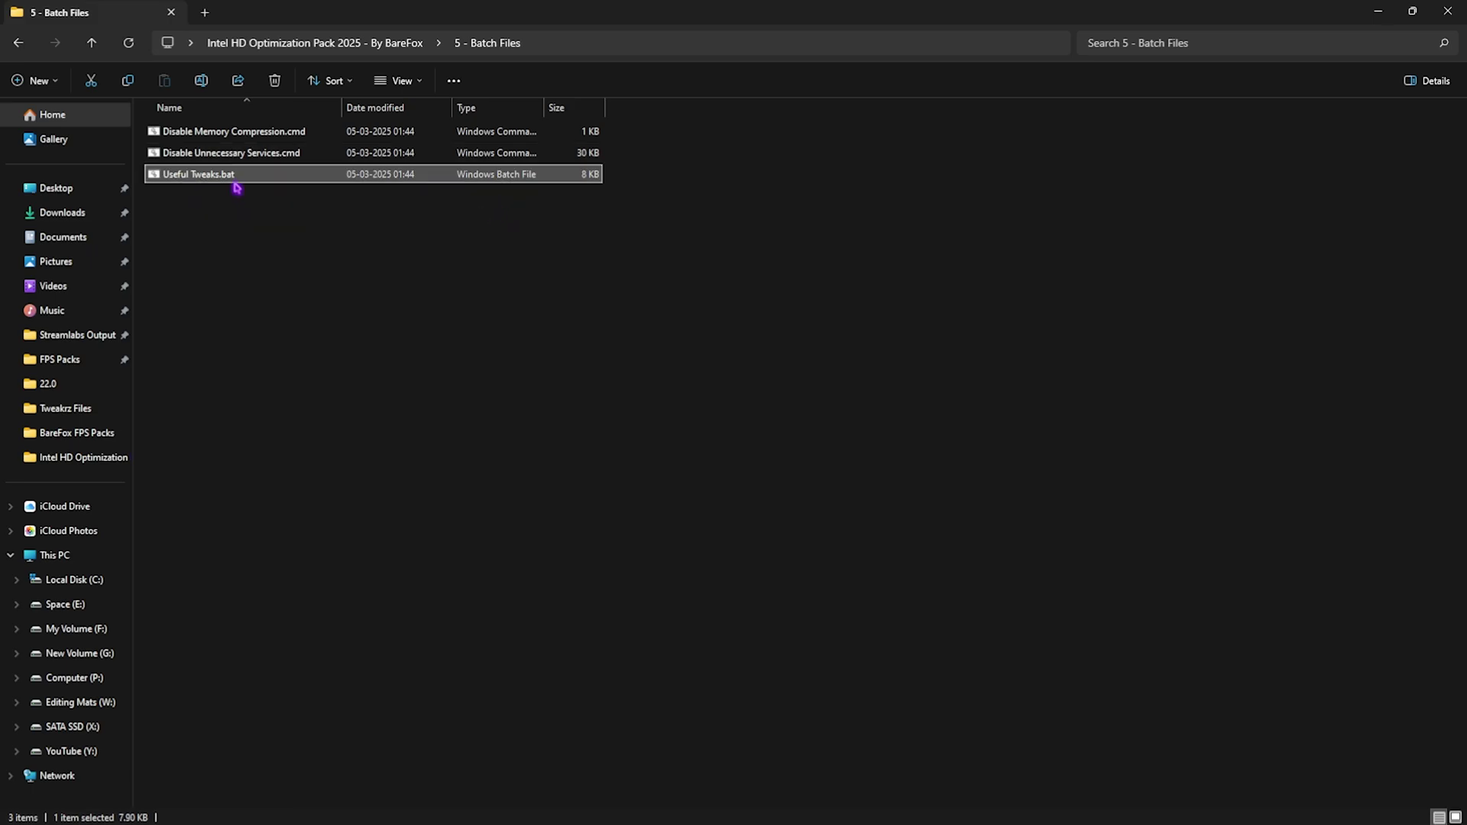
right_click(300, 176)
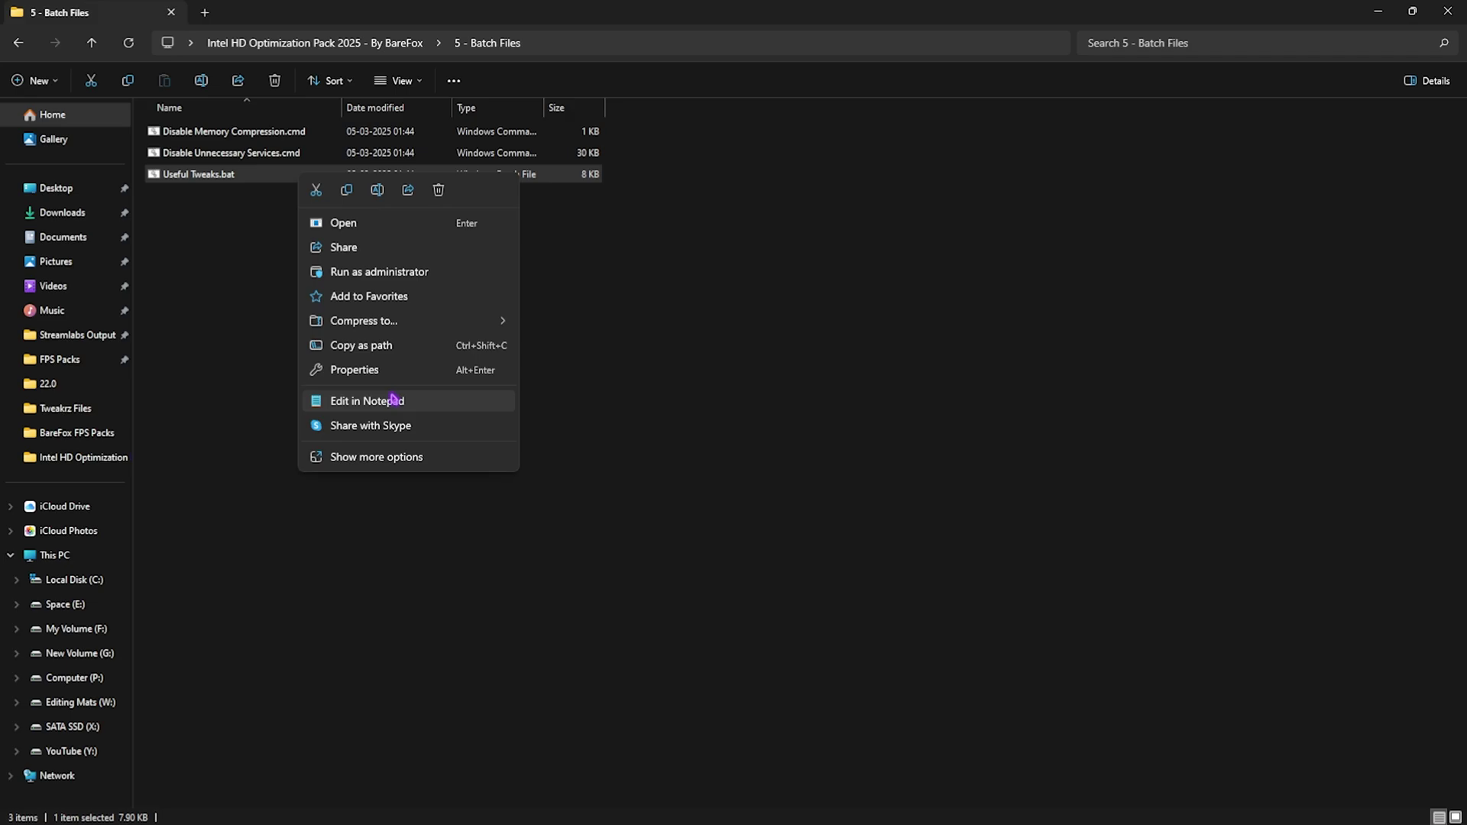
left_click(481, 398)
scroll(461, 301, "down", 3)
left_click(537, 398)
scroll(527, 382, "up", 3)
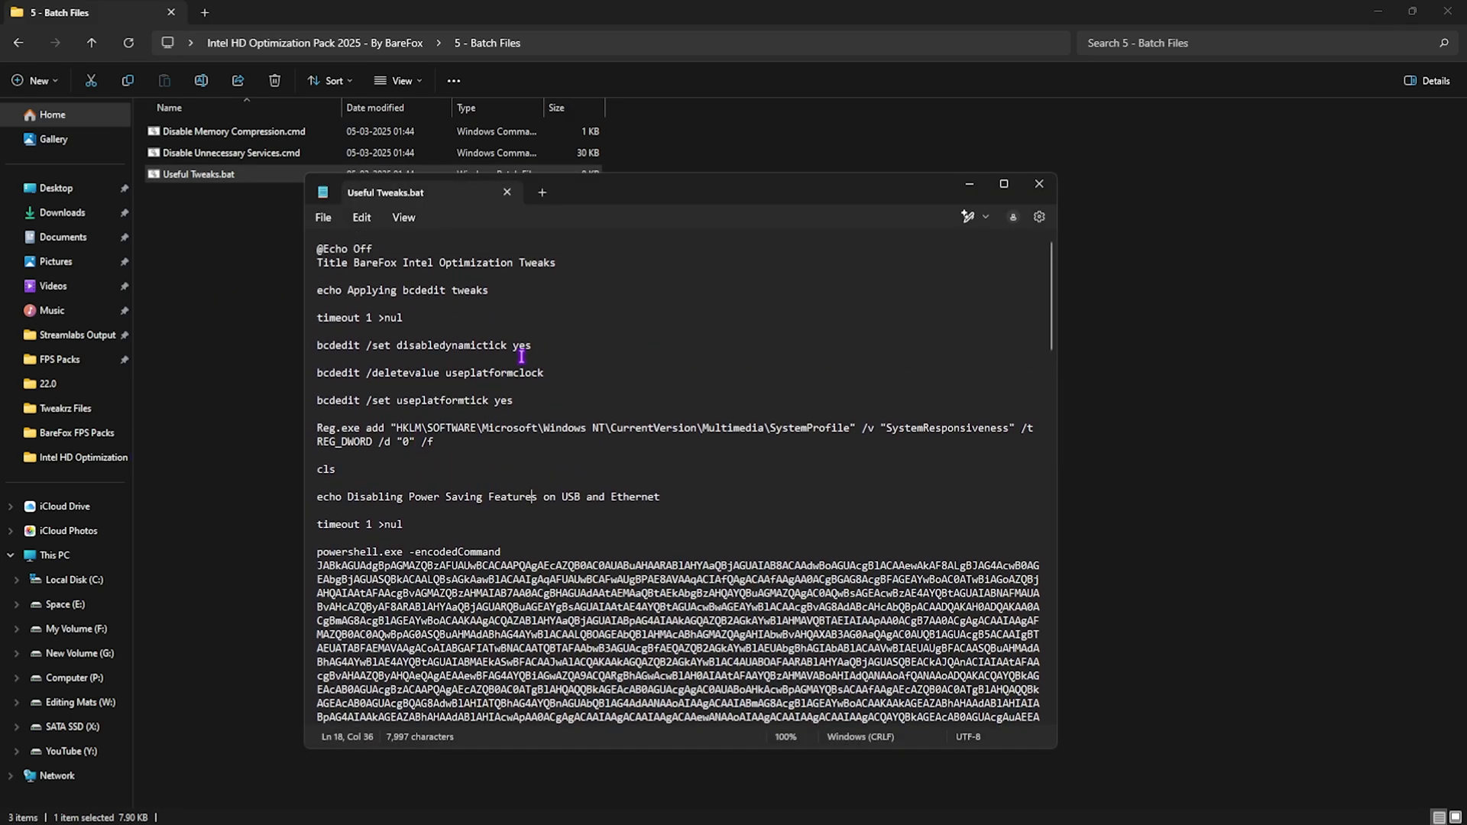
left_click(500, 290)
left_click_drag(381, 496, 537, 497)
left_click(537, 497)
- Read through the netsh, Spectre/Meltdown and telemetry tweaks, then close Notepad
scroll(485, 500, "down", 8)
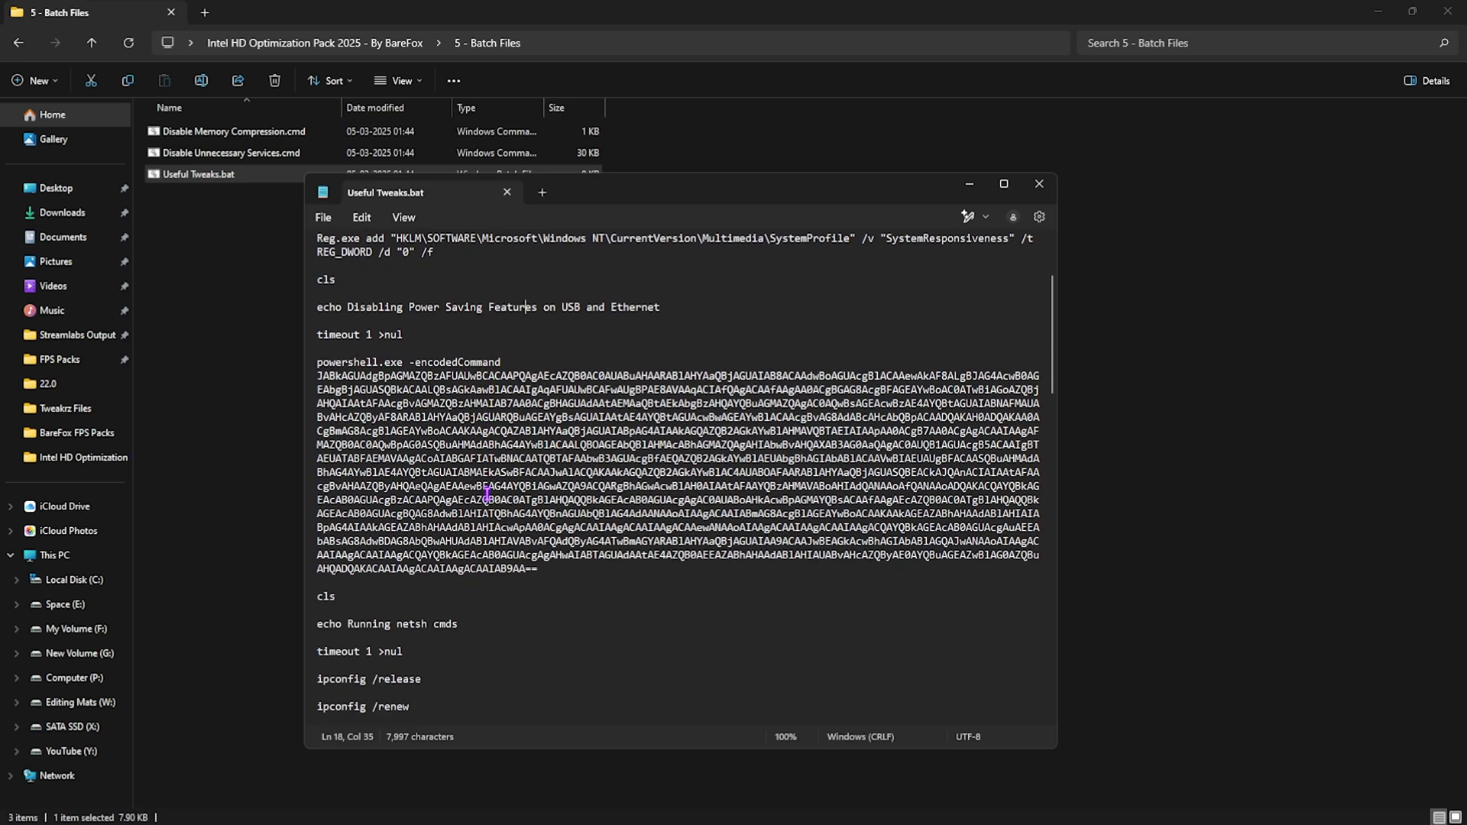
left_click(337, 486)
triple_click(337, 489)
left_click(524, 504)
scroll(526, 512, "down", 5)
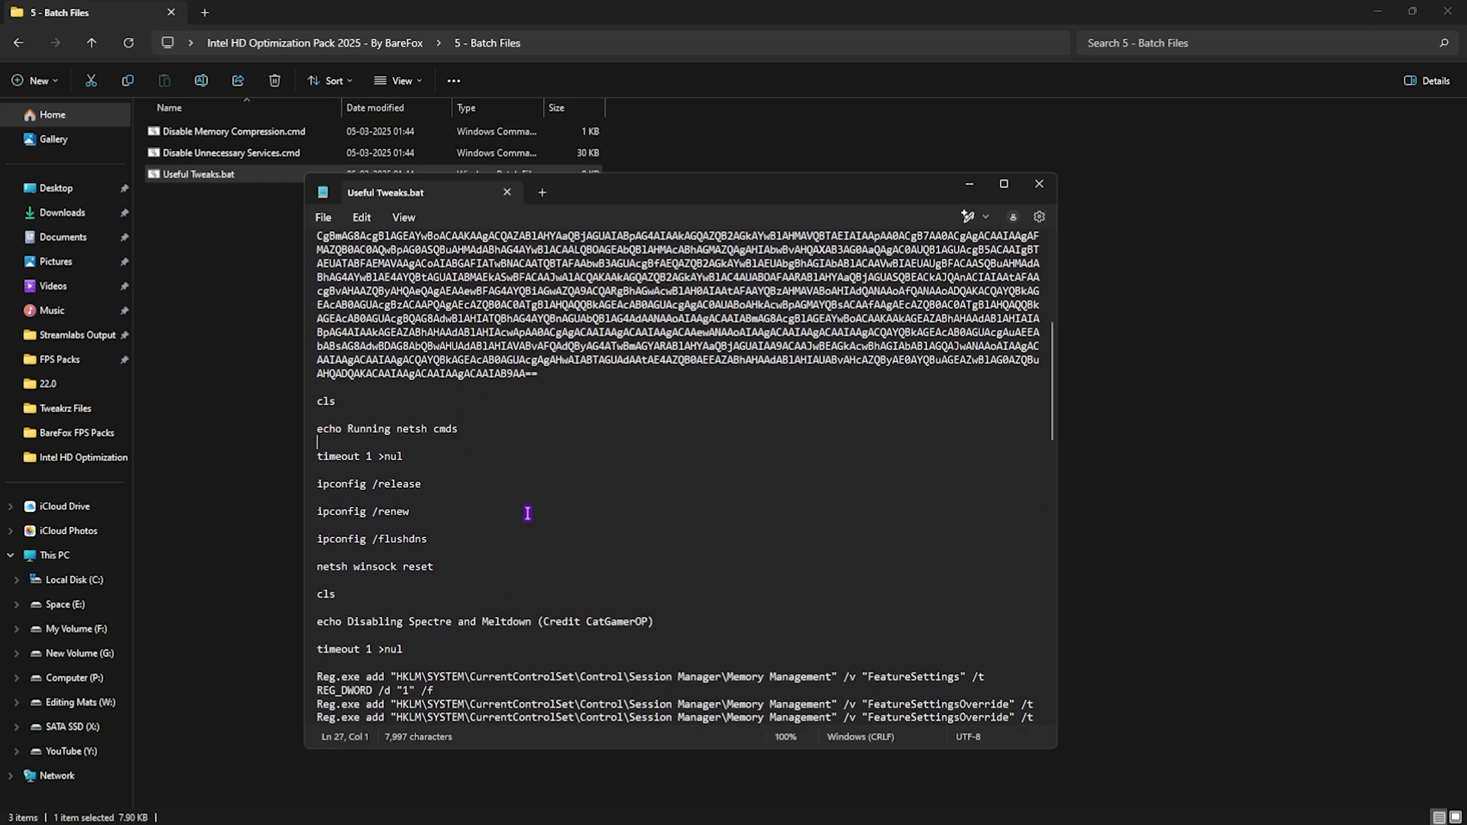
scroll(527, 512, "down", 1)
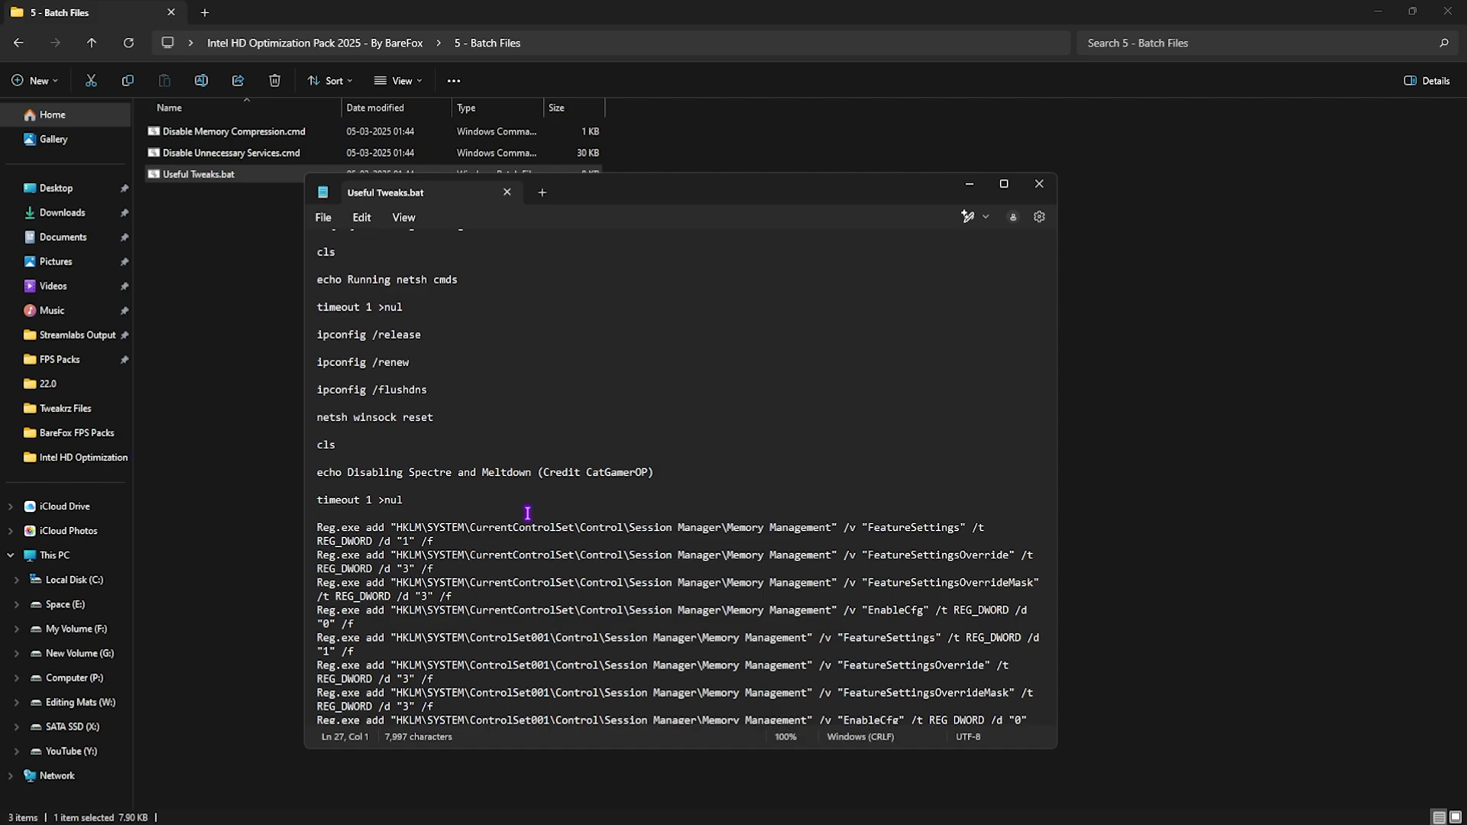
scroll(529, 514, "down", 18)
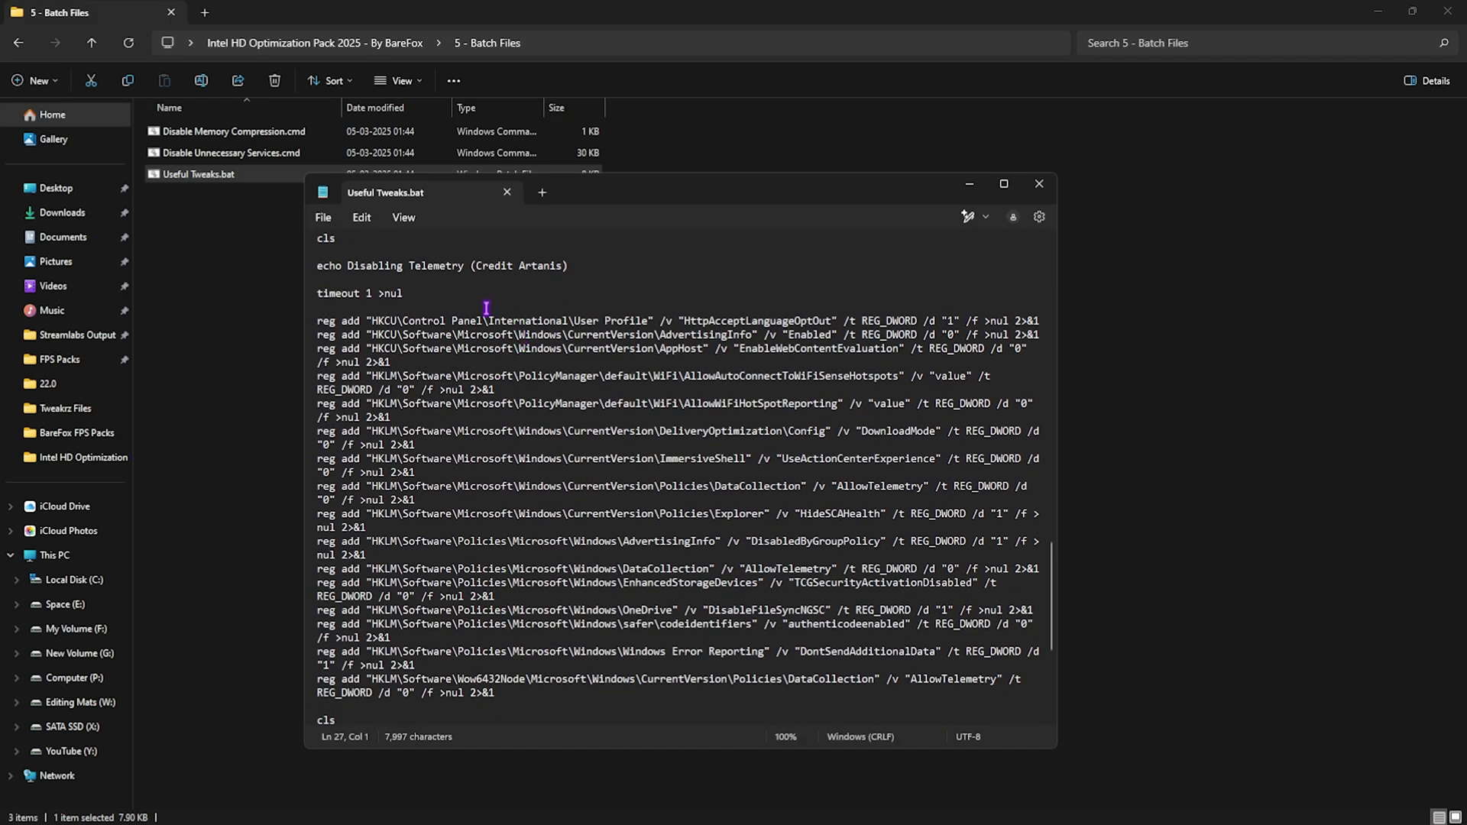
scroll(527, 518, "down", 1)
scroll(547, 453, "up", 20)
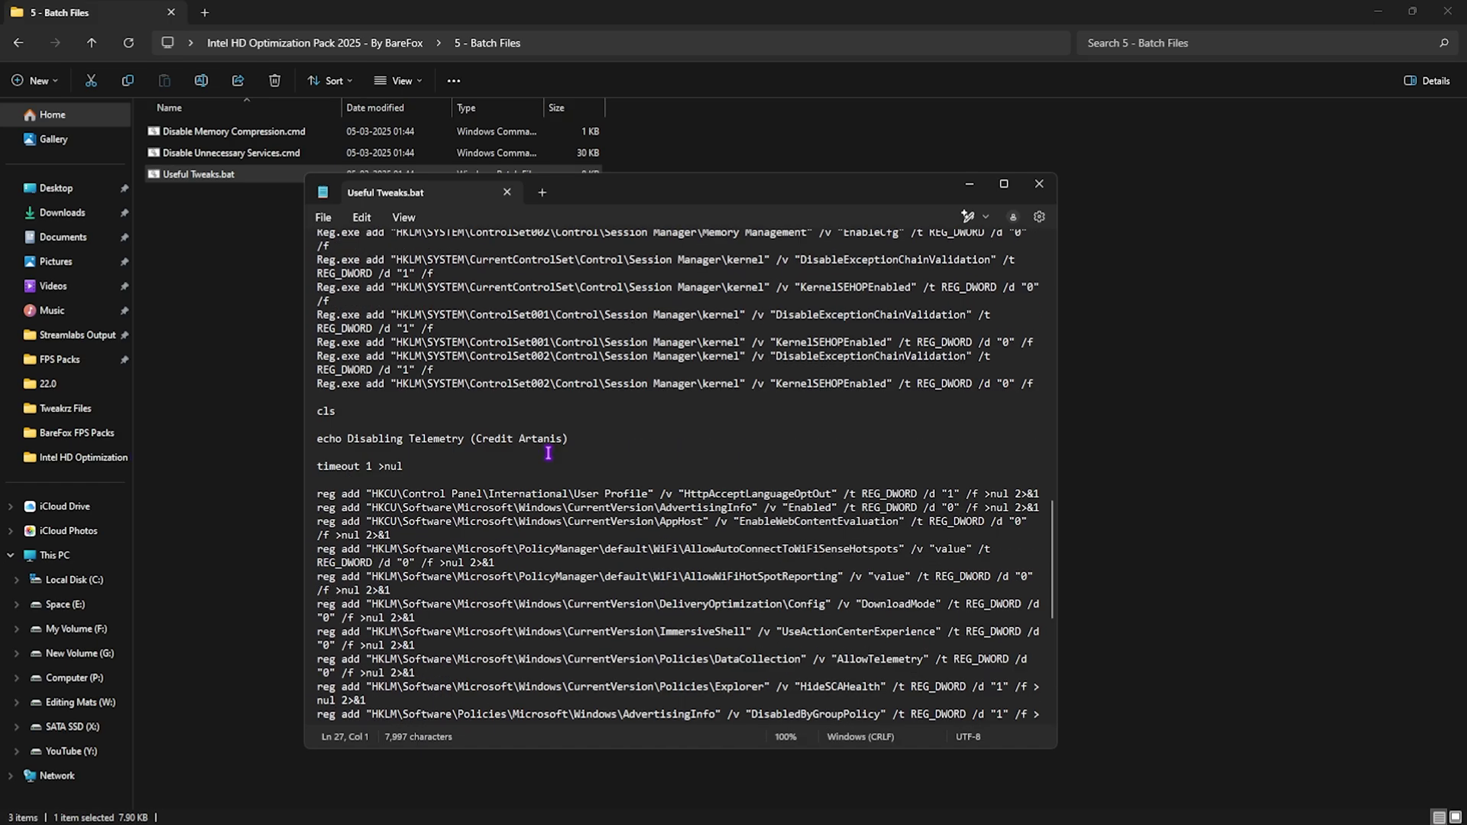
left_click(506, 192)
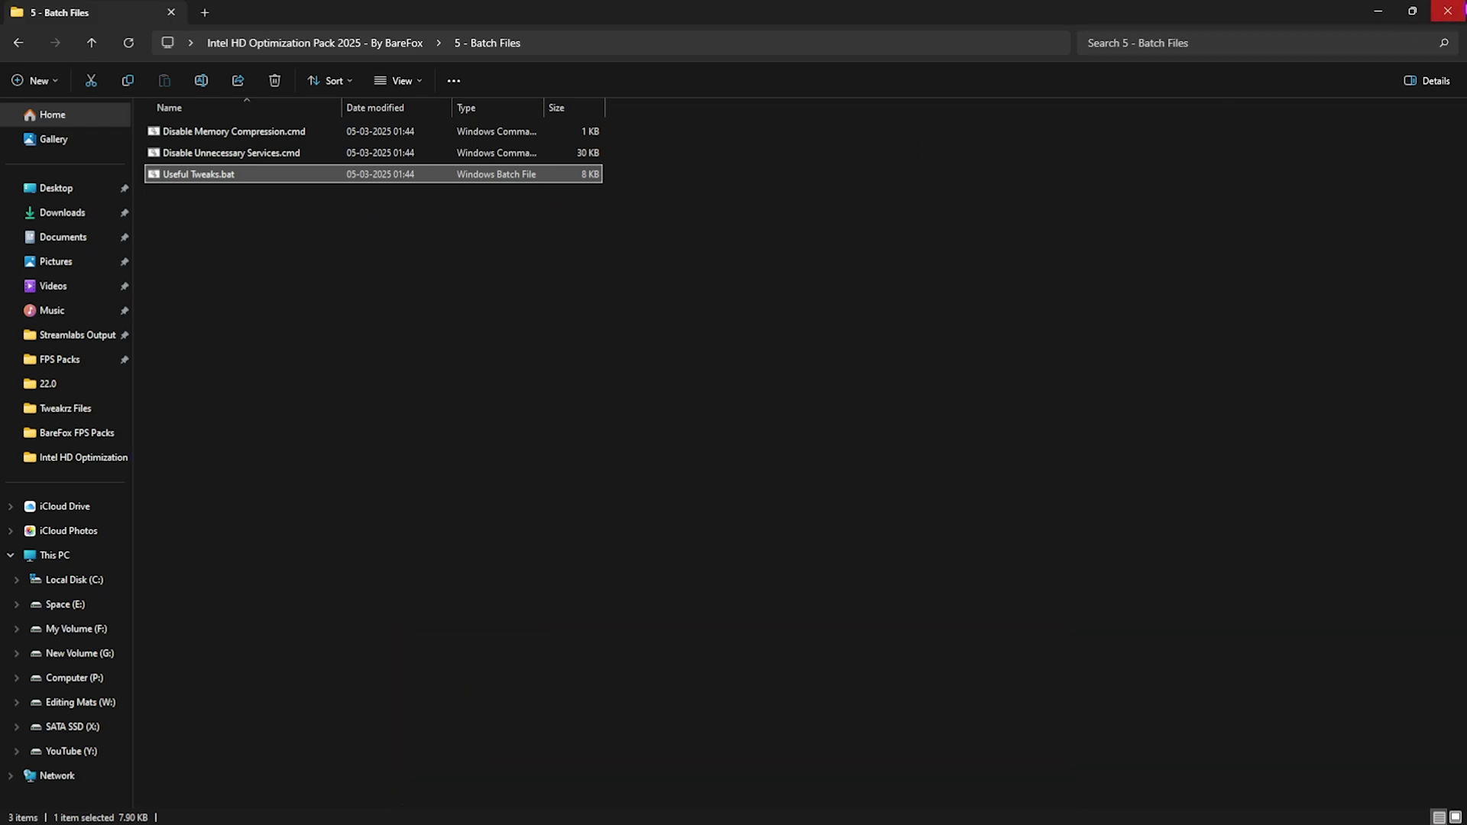
- Close the 5 - Batch Files Explorer window, leaving the desktop visible
left_click(1447, 11)
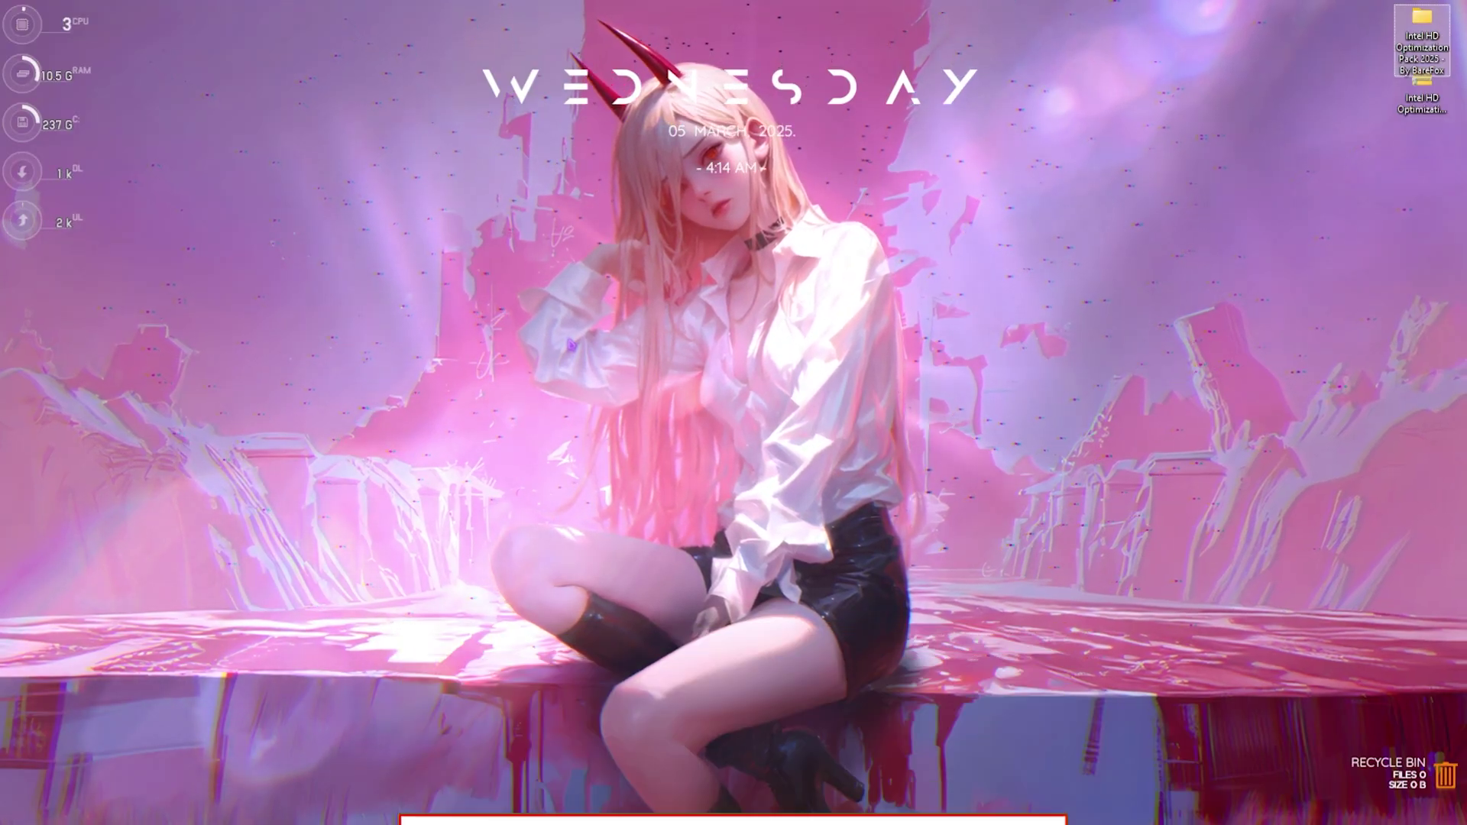